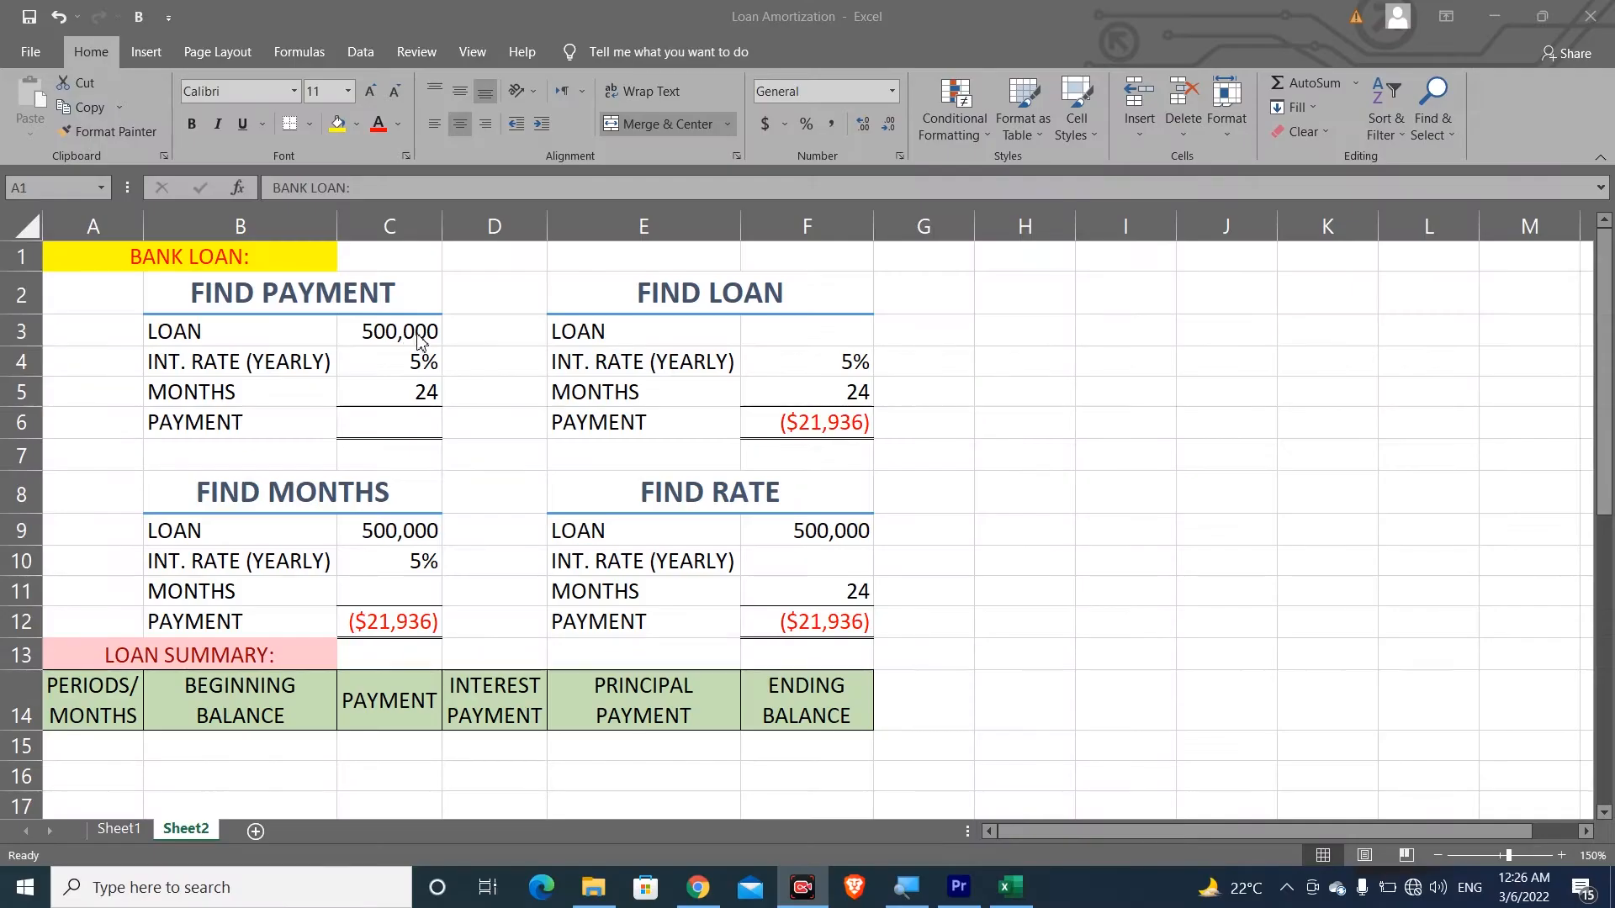
Step: Calculate the monthly payment in C6 of the FIND PAYMENT block with the formula =PMT(C4/12,C5,C3)
click(418, 334)
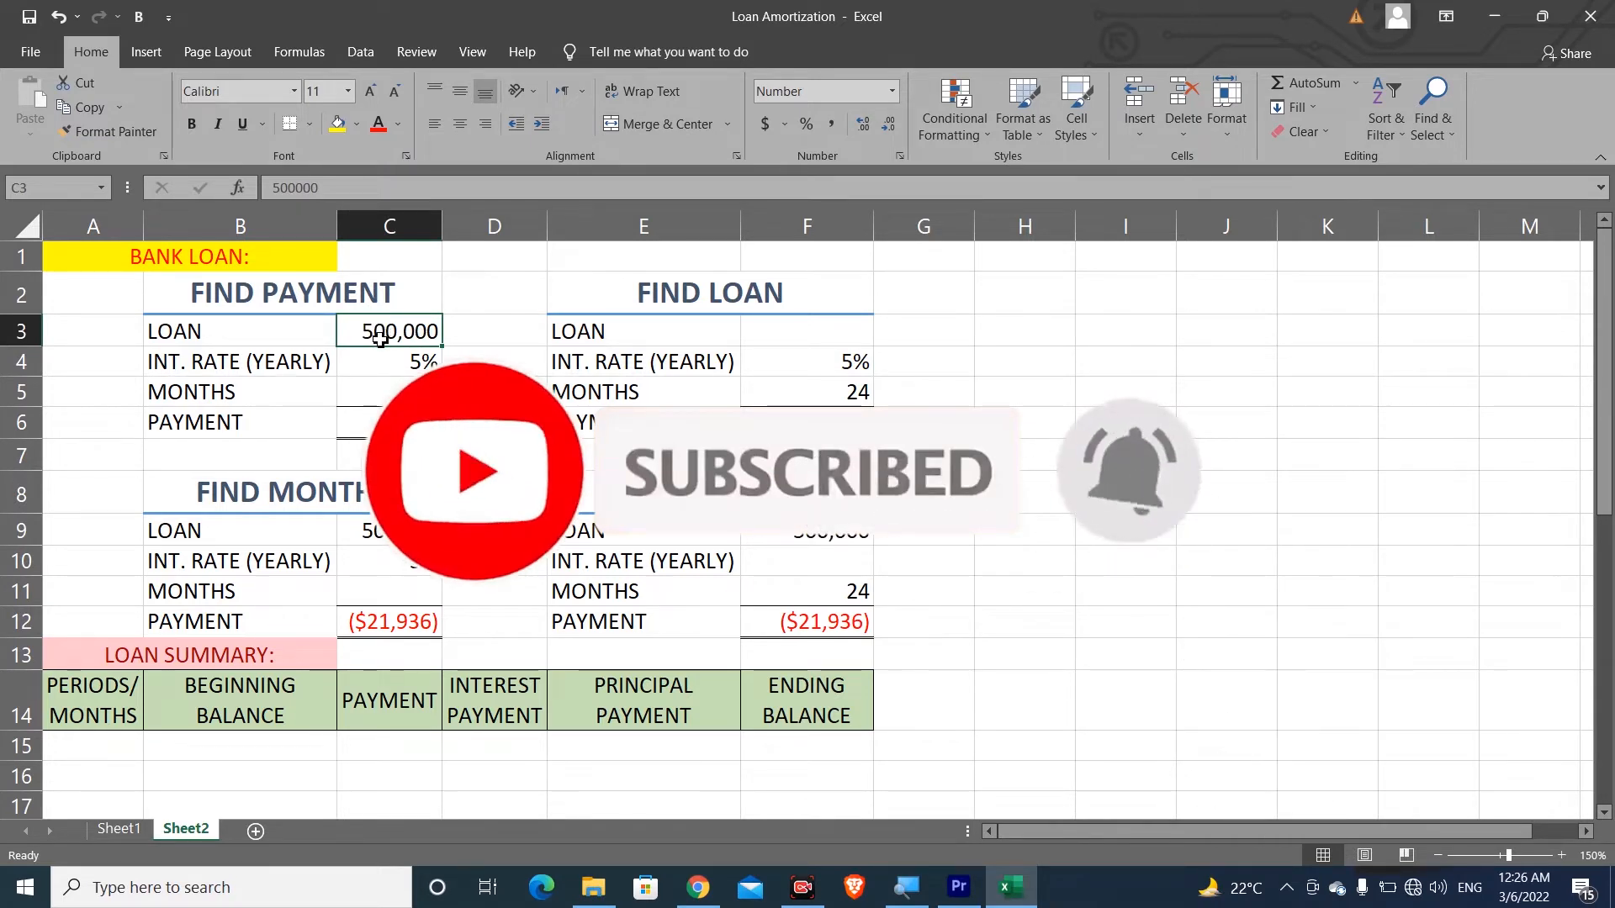
click(369, 368)
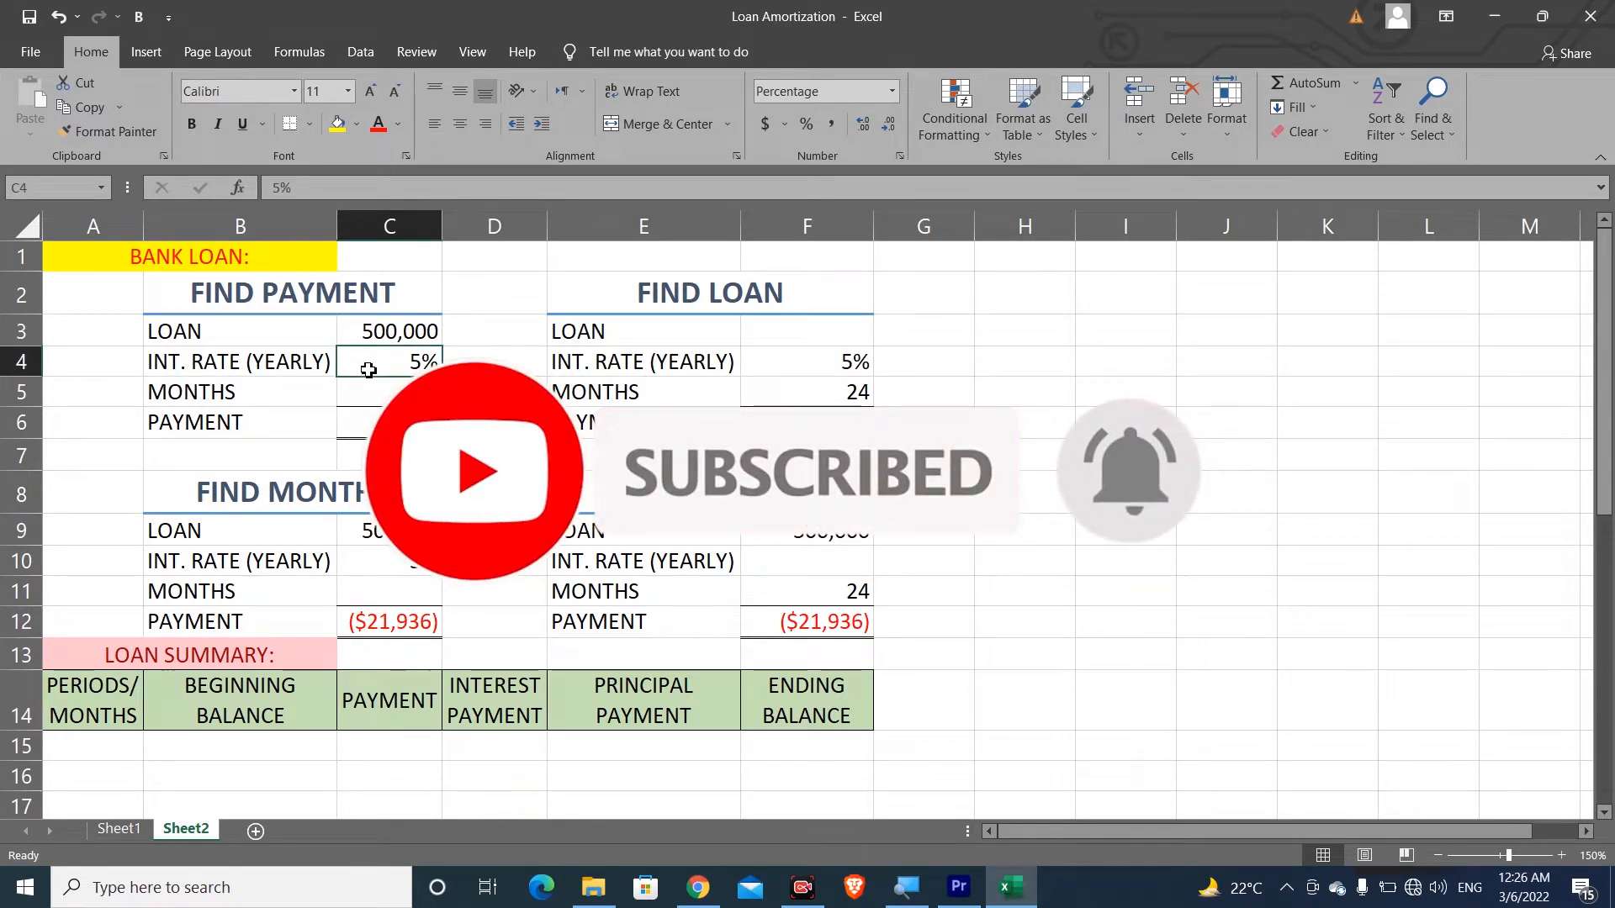
click(379, 392)
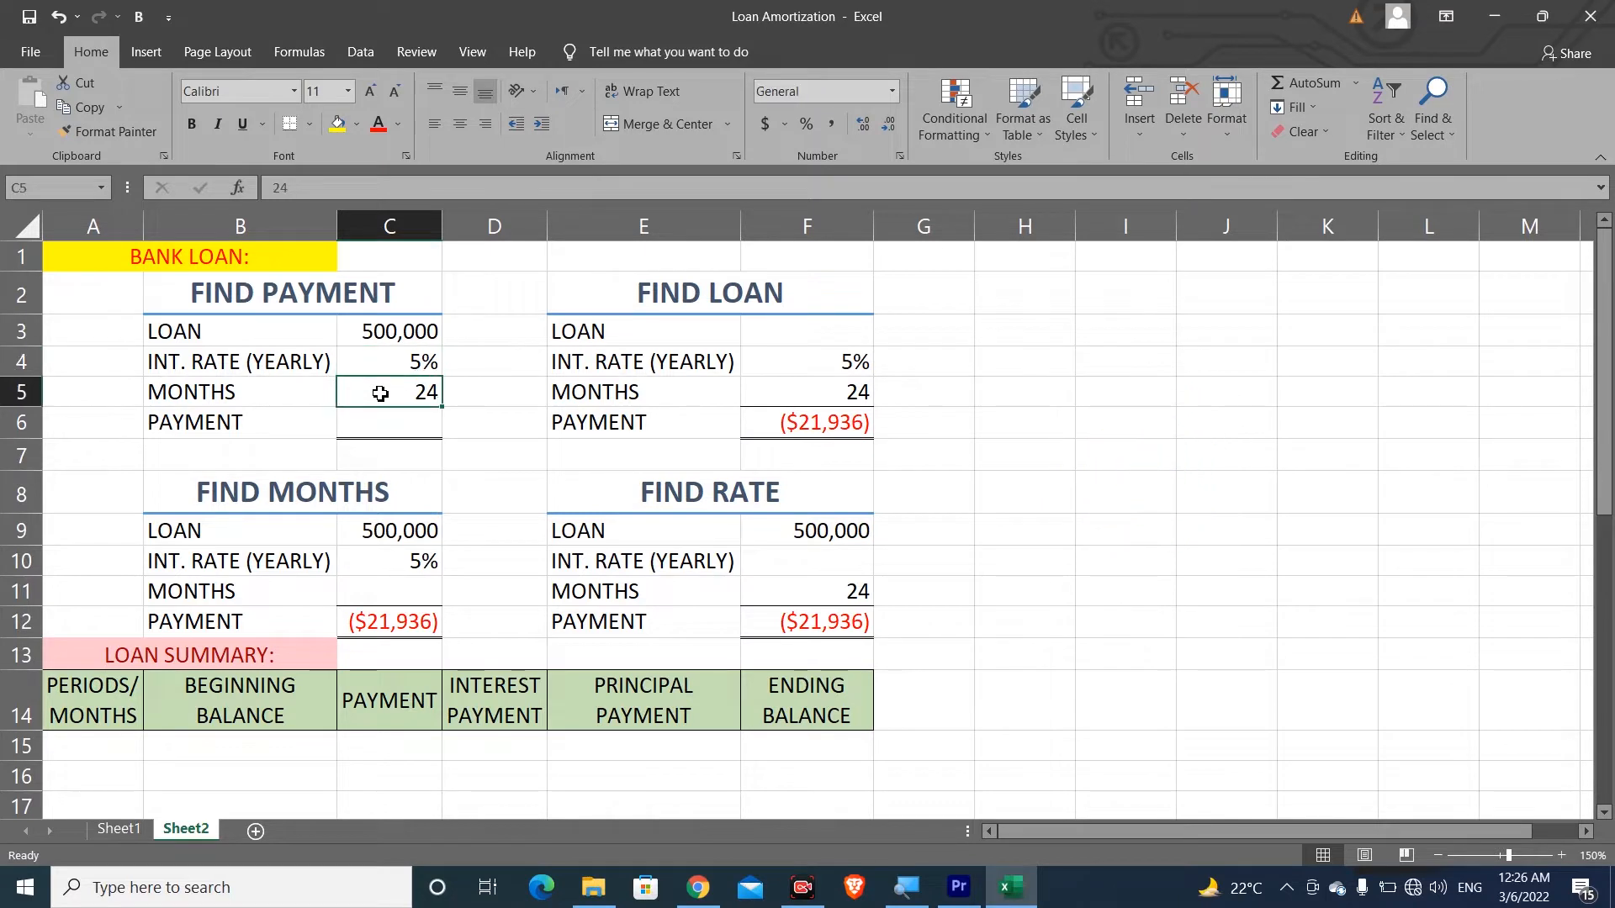
click(392, 426)
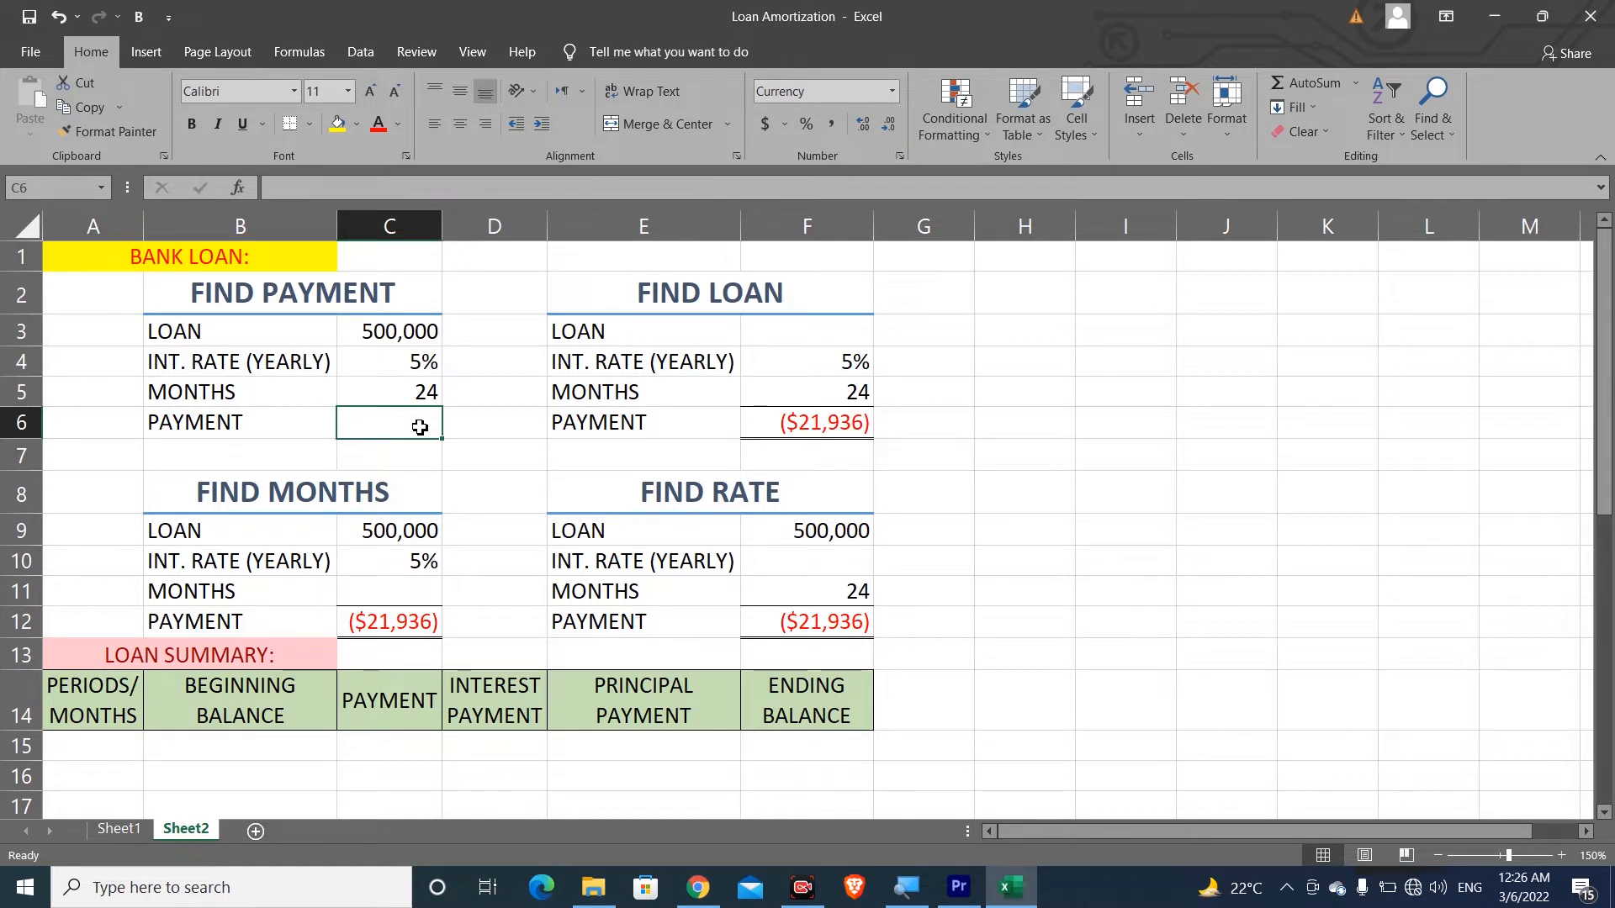
text(=PMT()
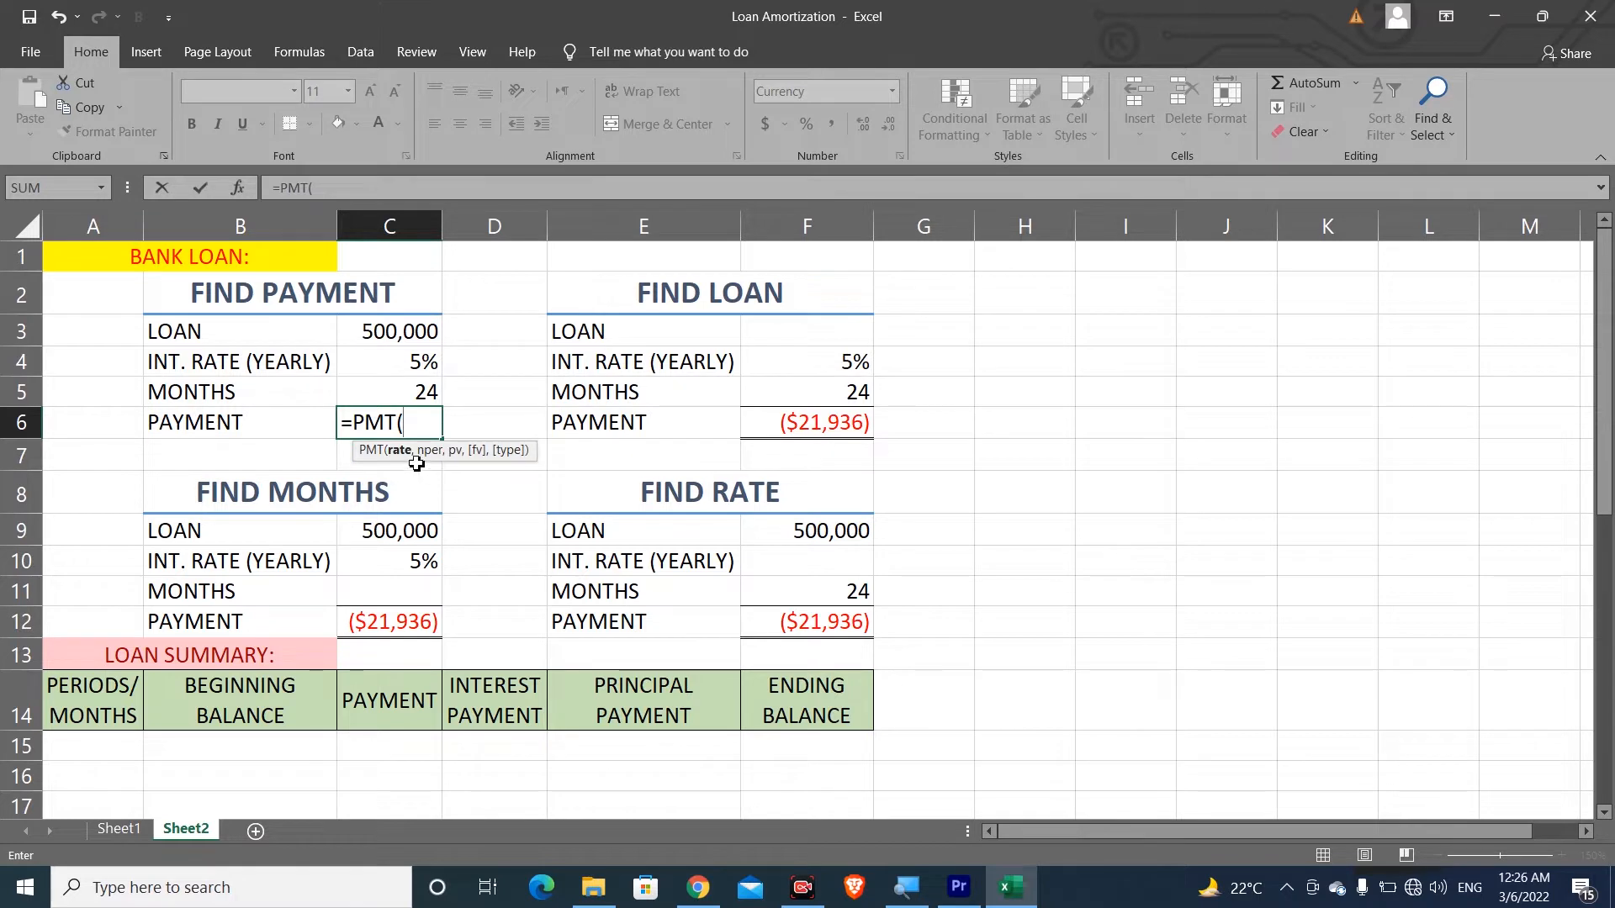
click(383, 363)
text(/12)
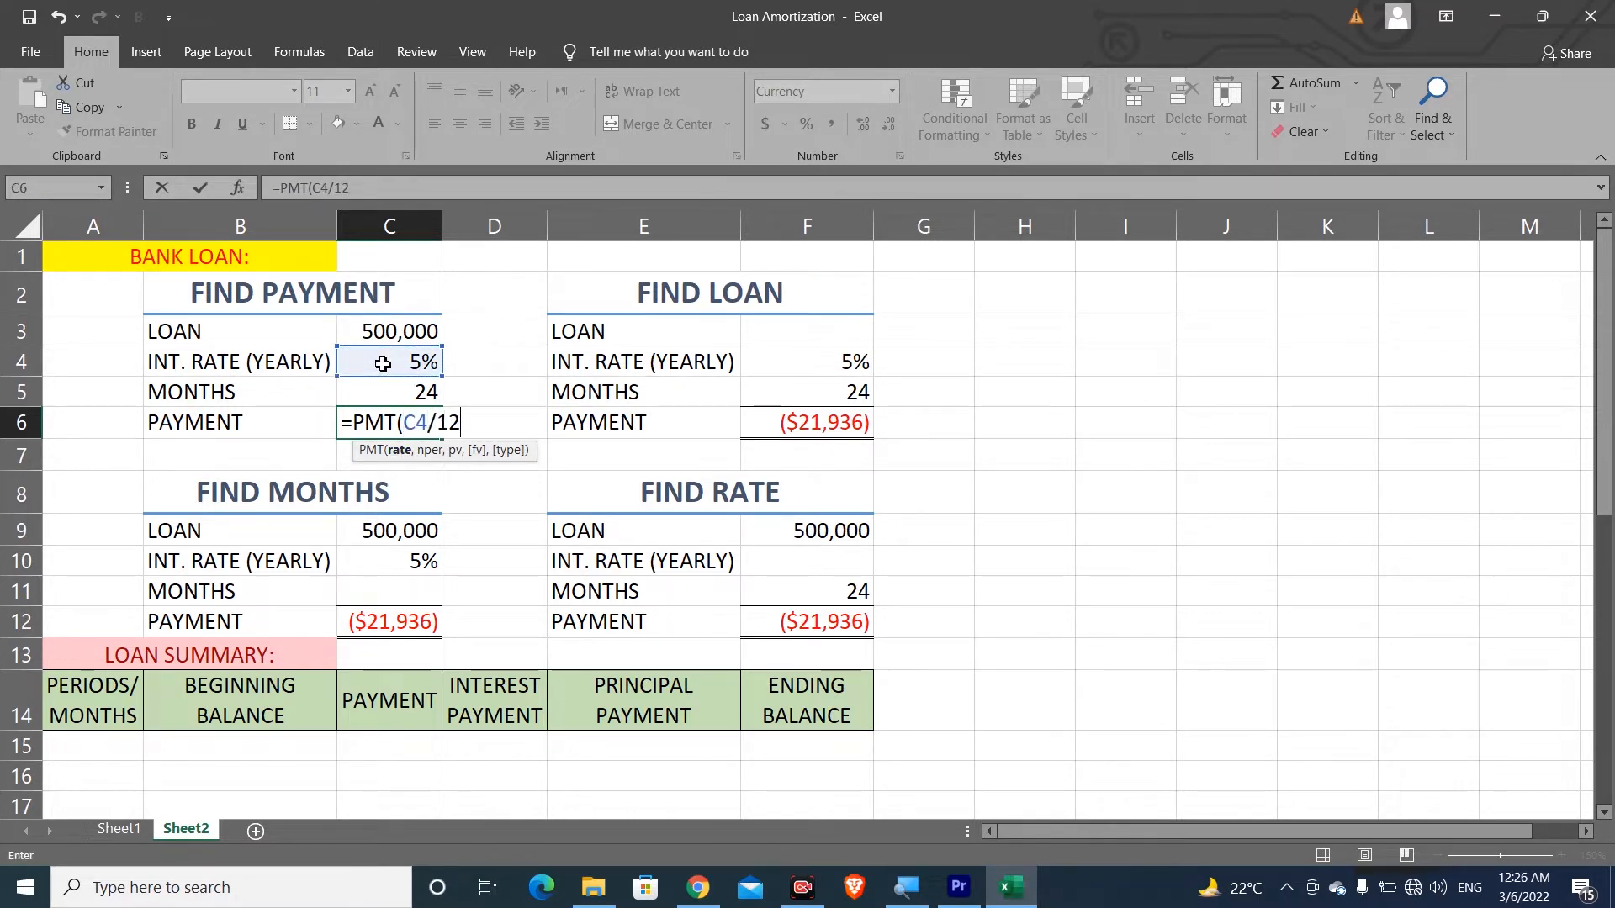
text(,)
click(381, 396)
text(,)
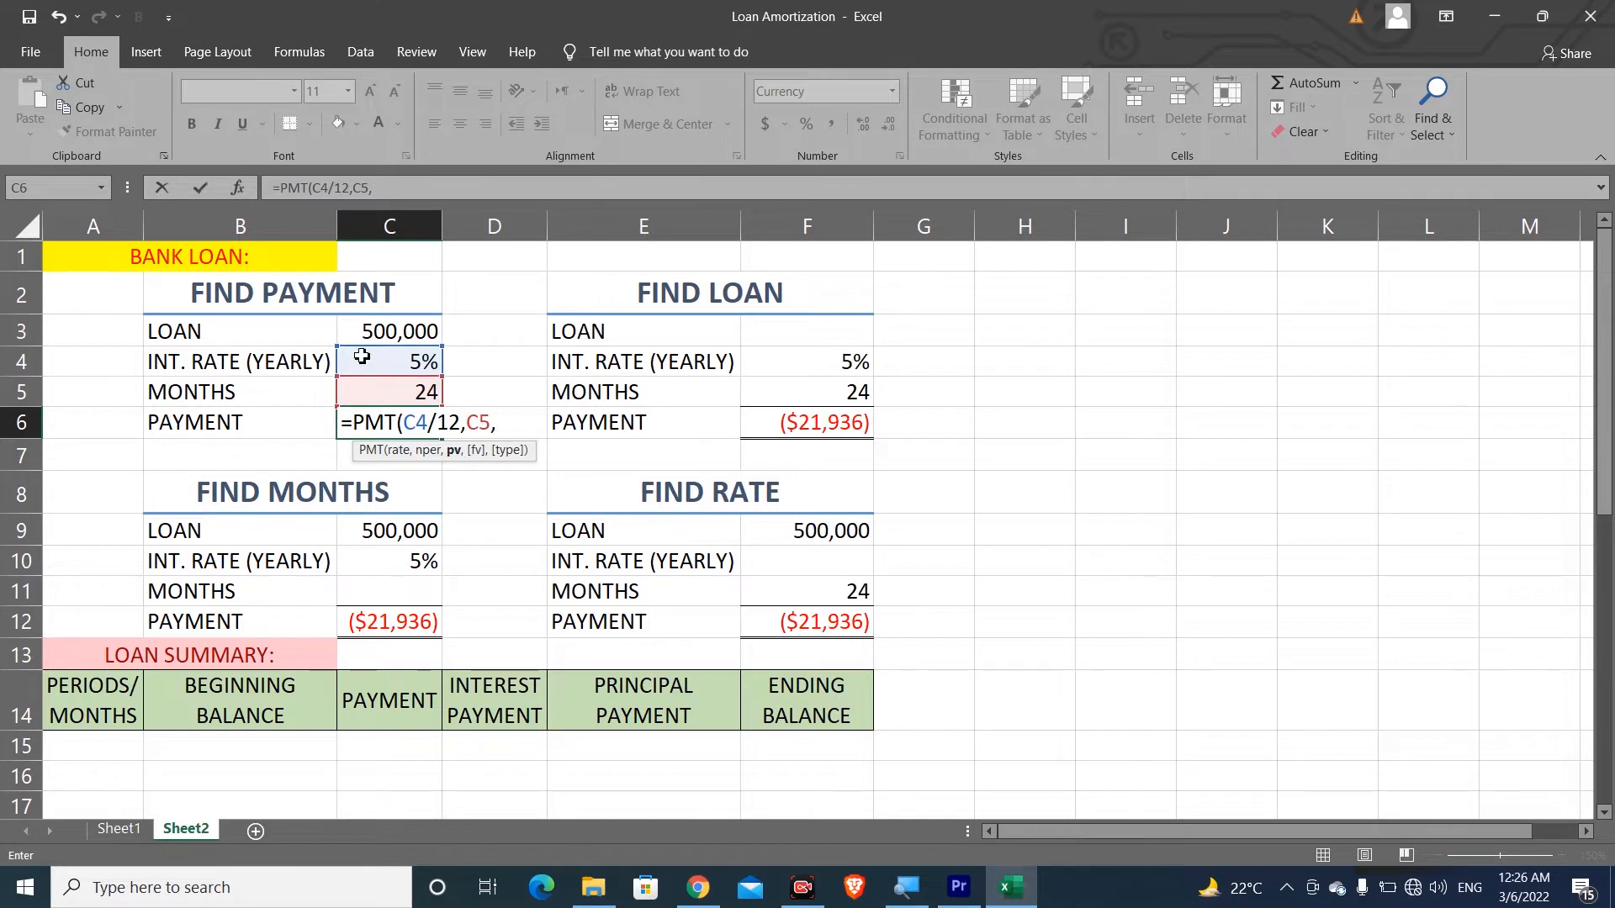
click(355, 334)
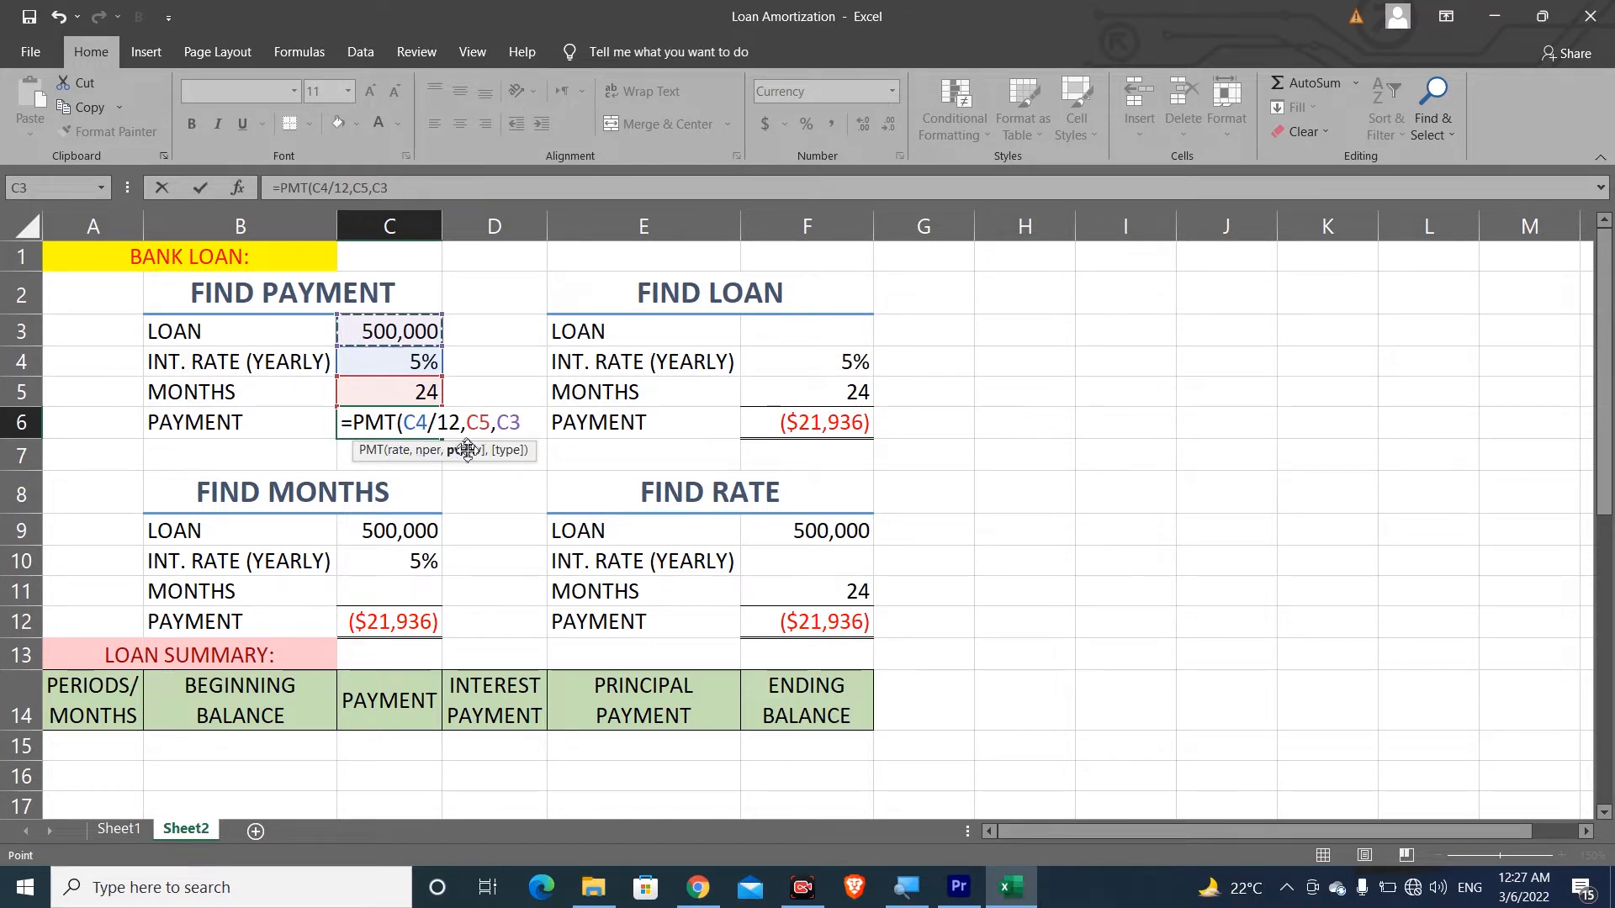
text())
key(Return)
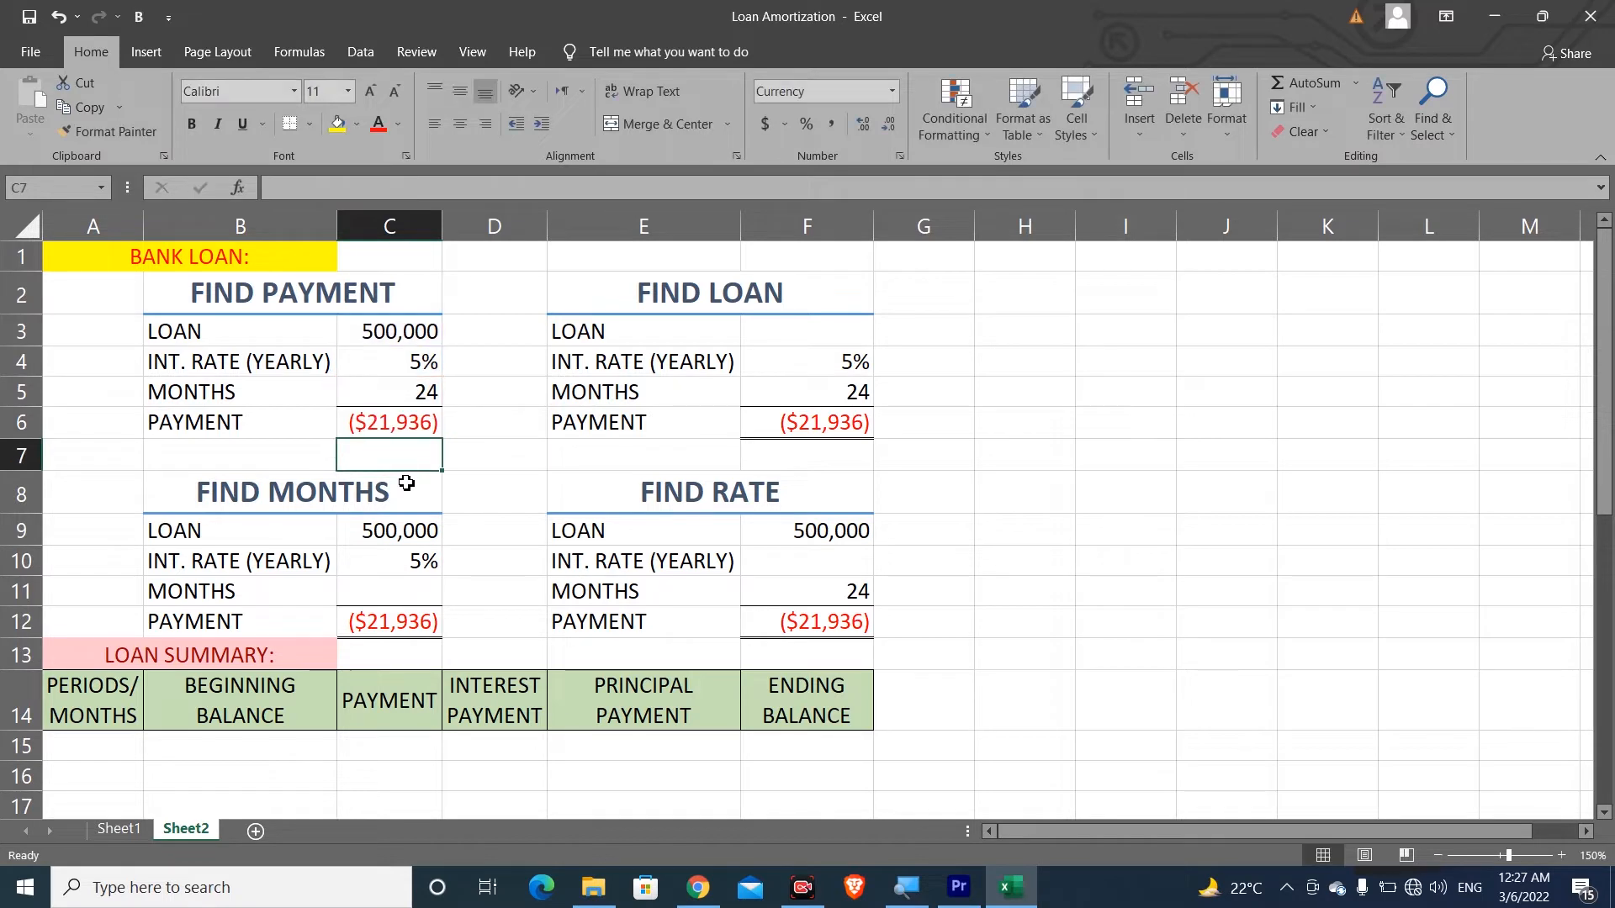
key(Up)
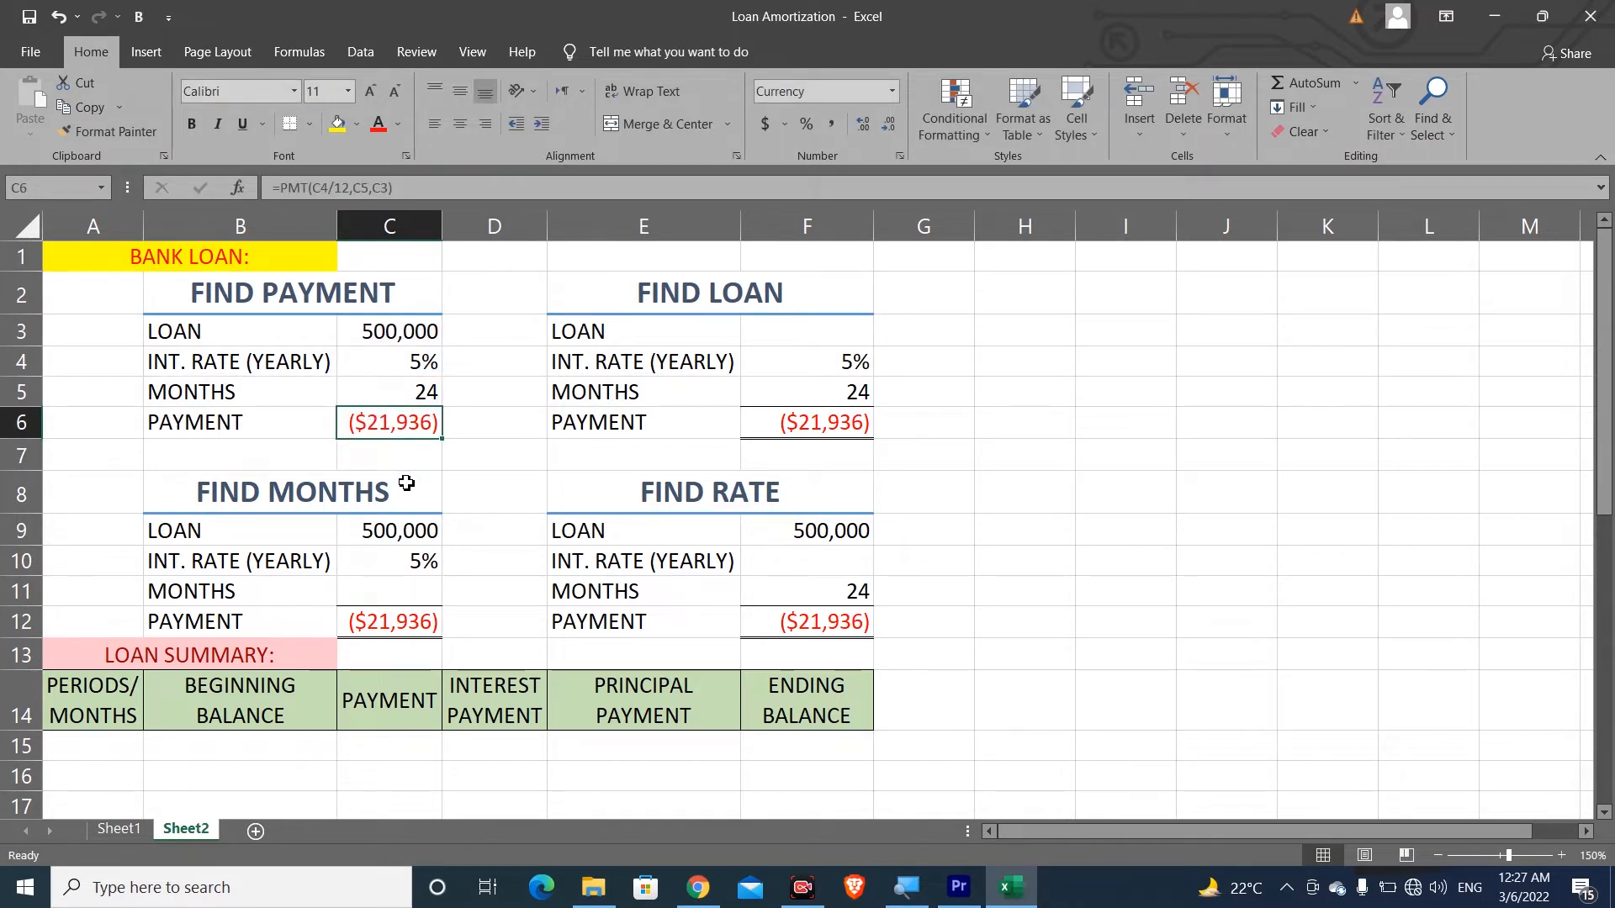
Step: Review the yearly interest rate, months and payment cells of the FIND LOAN block
key(Right)
key(Right)
key(Right)
key(Right)
key(Left)
key(Up)
key(Up)
key(Up)
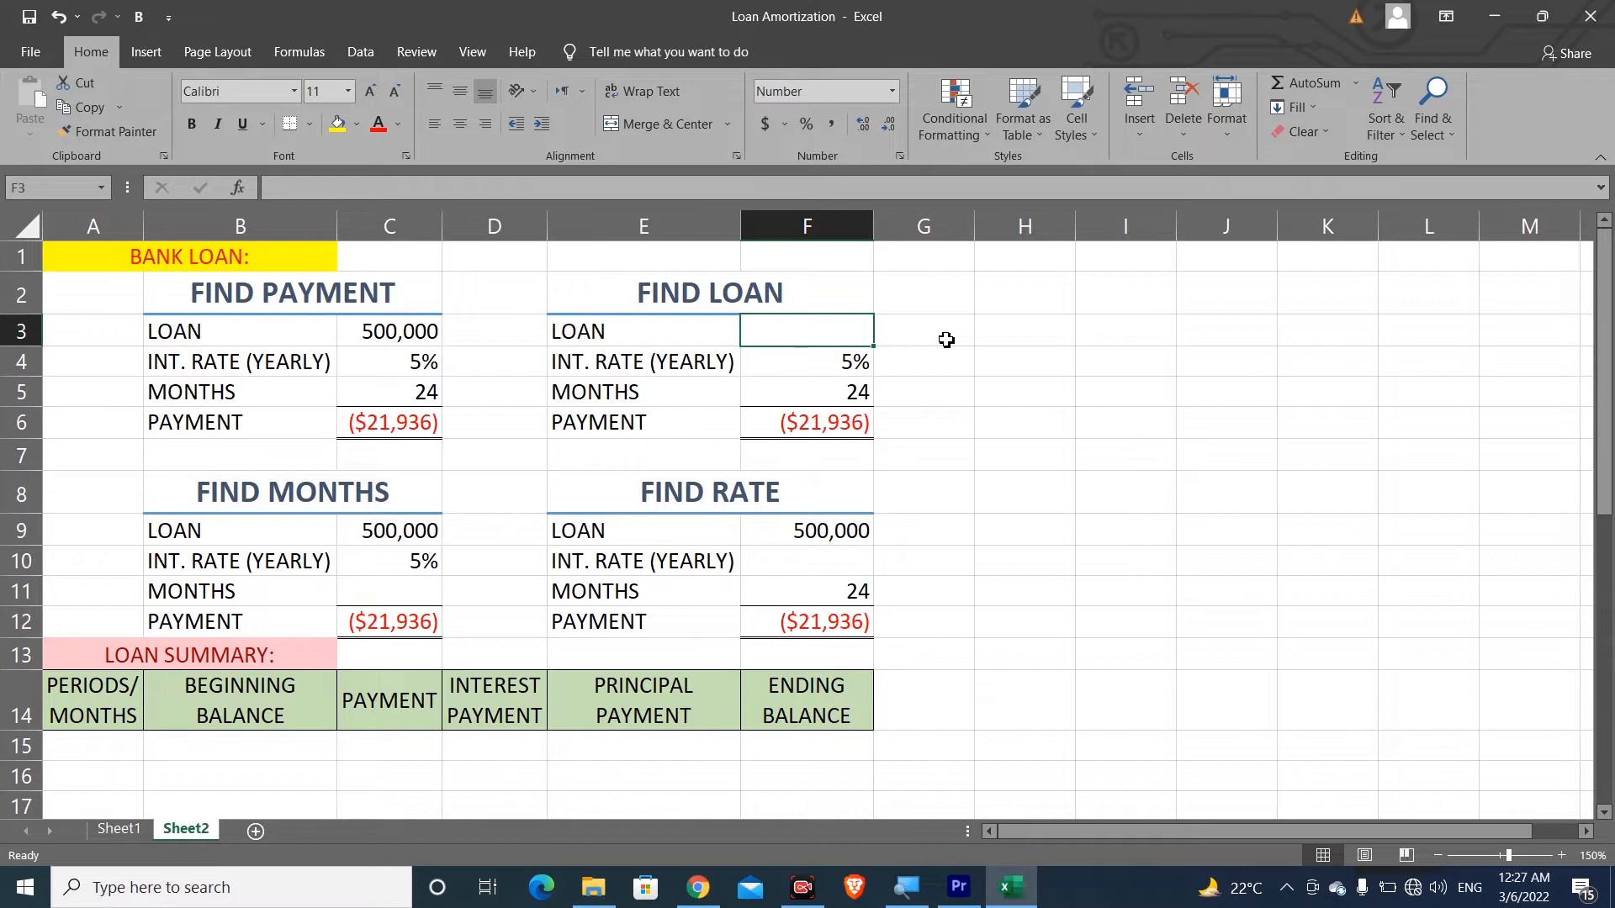
click(796, 362)
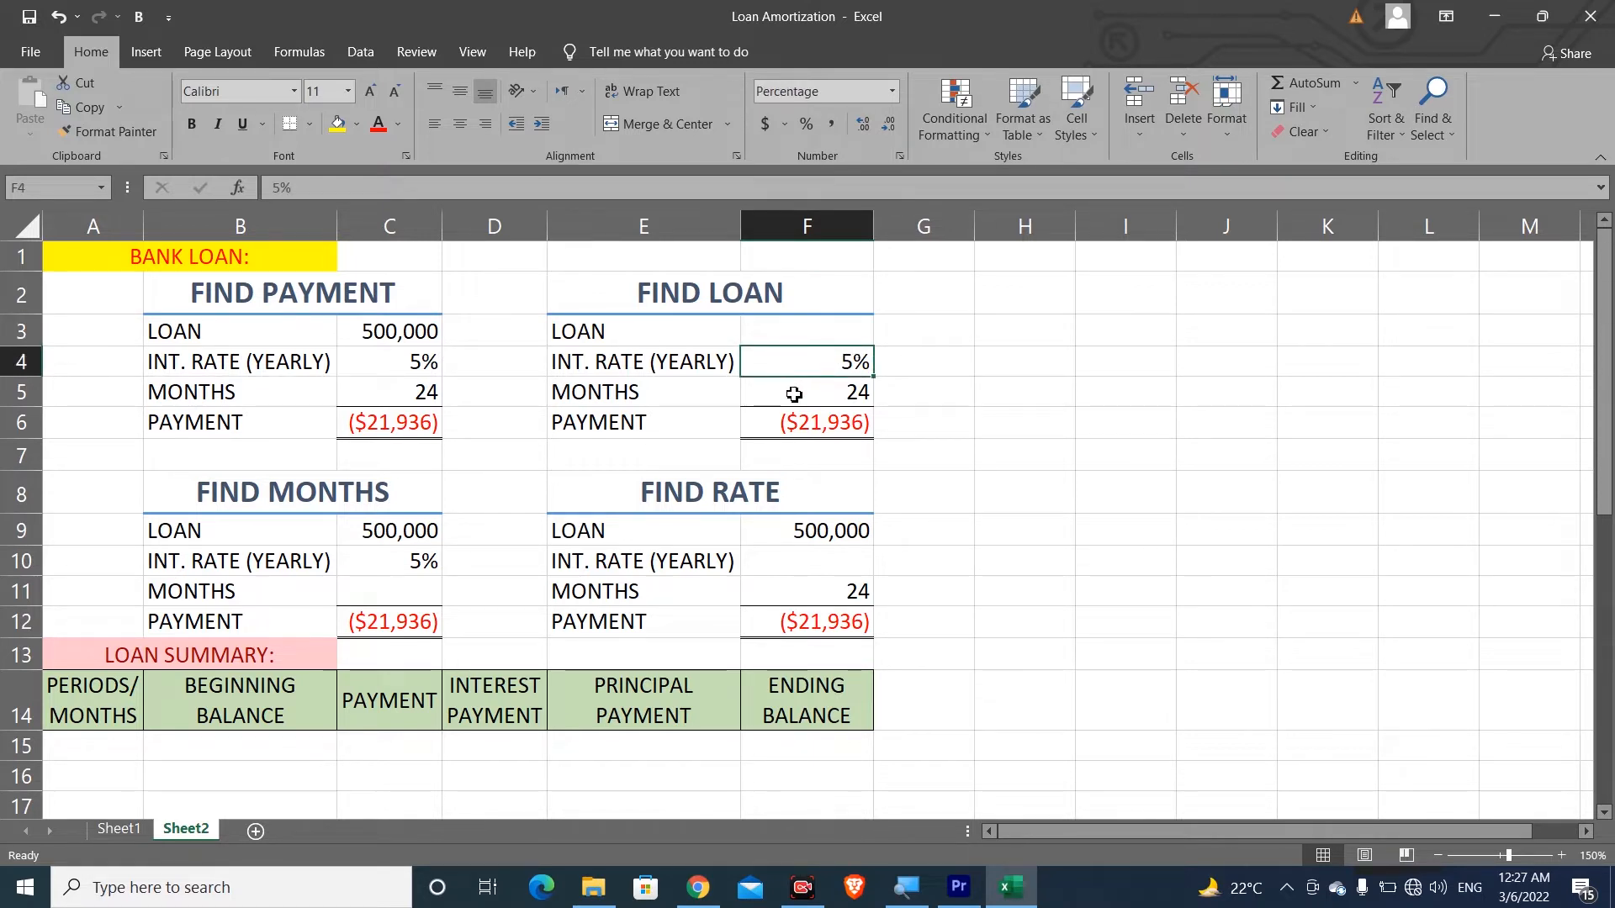
click(794, 394)
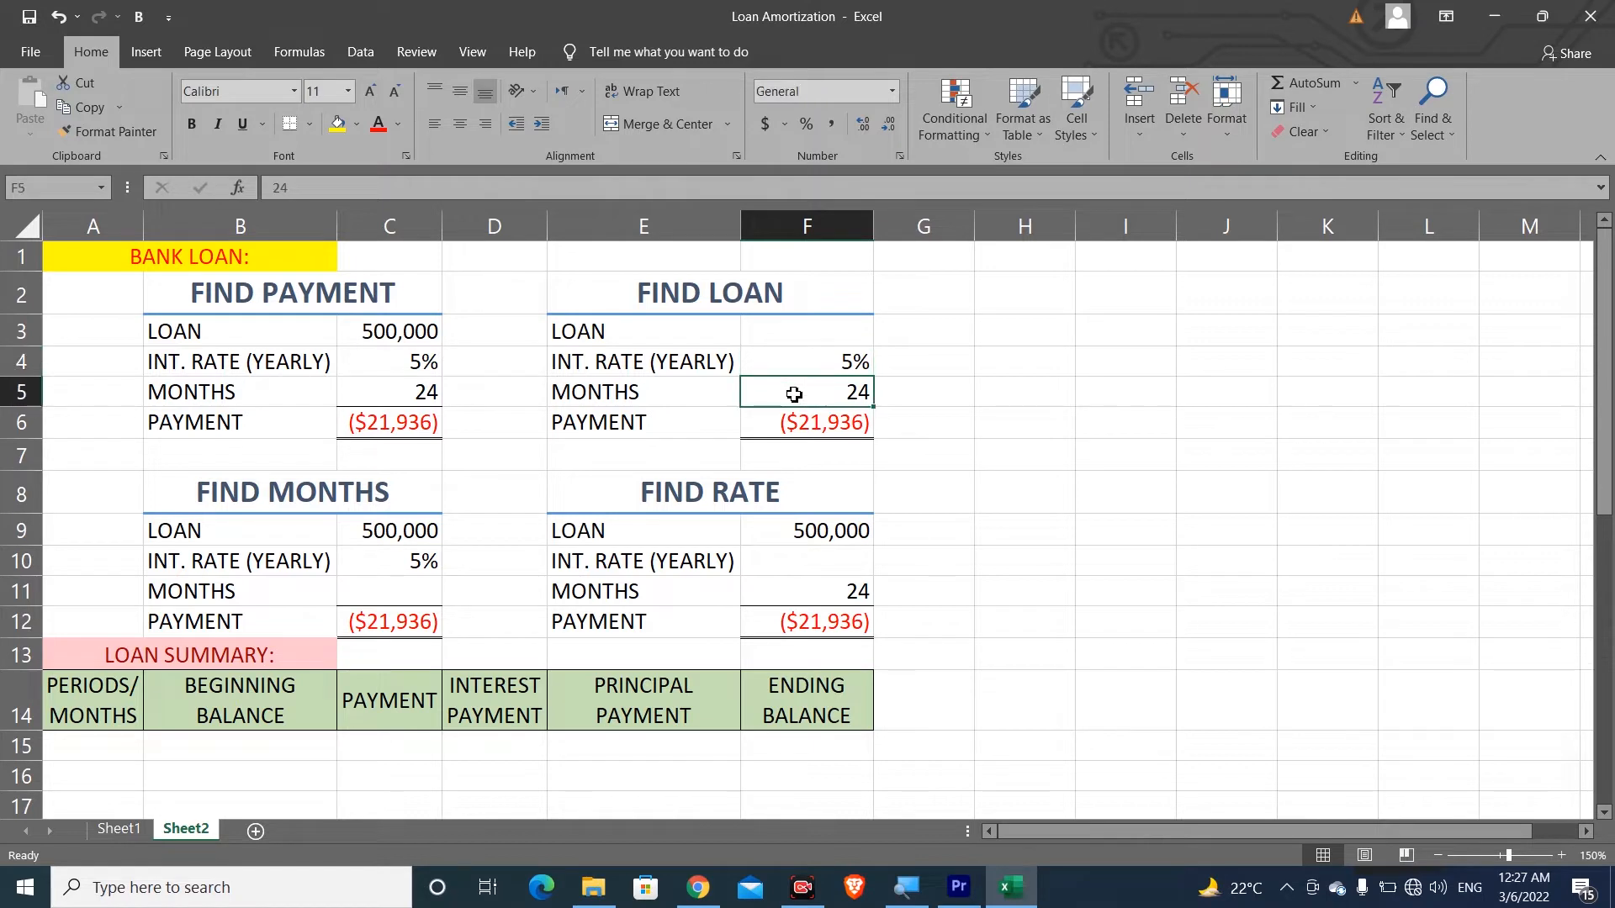
click(776, 425)
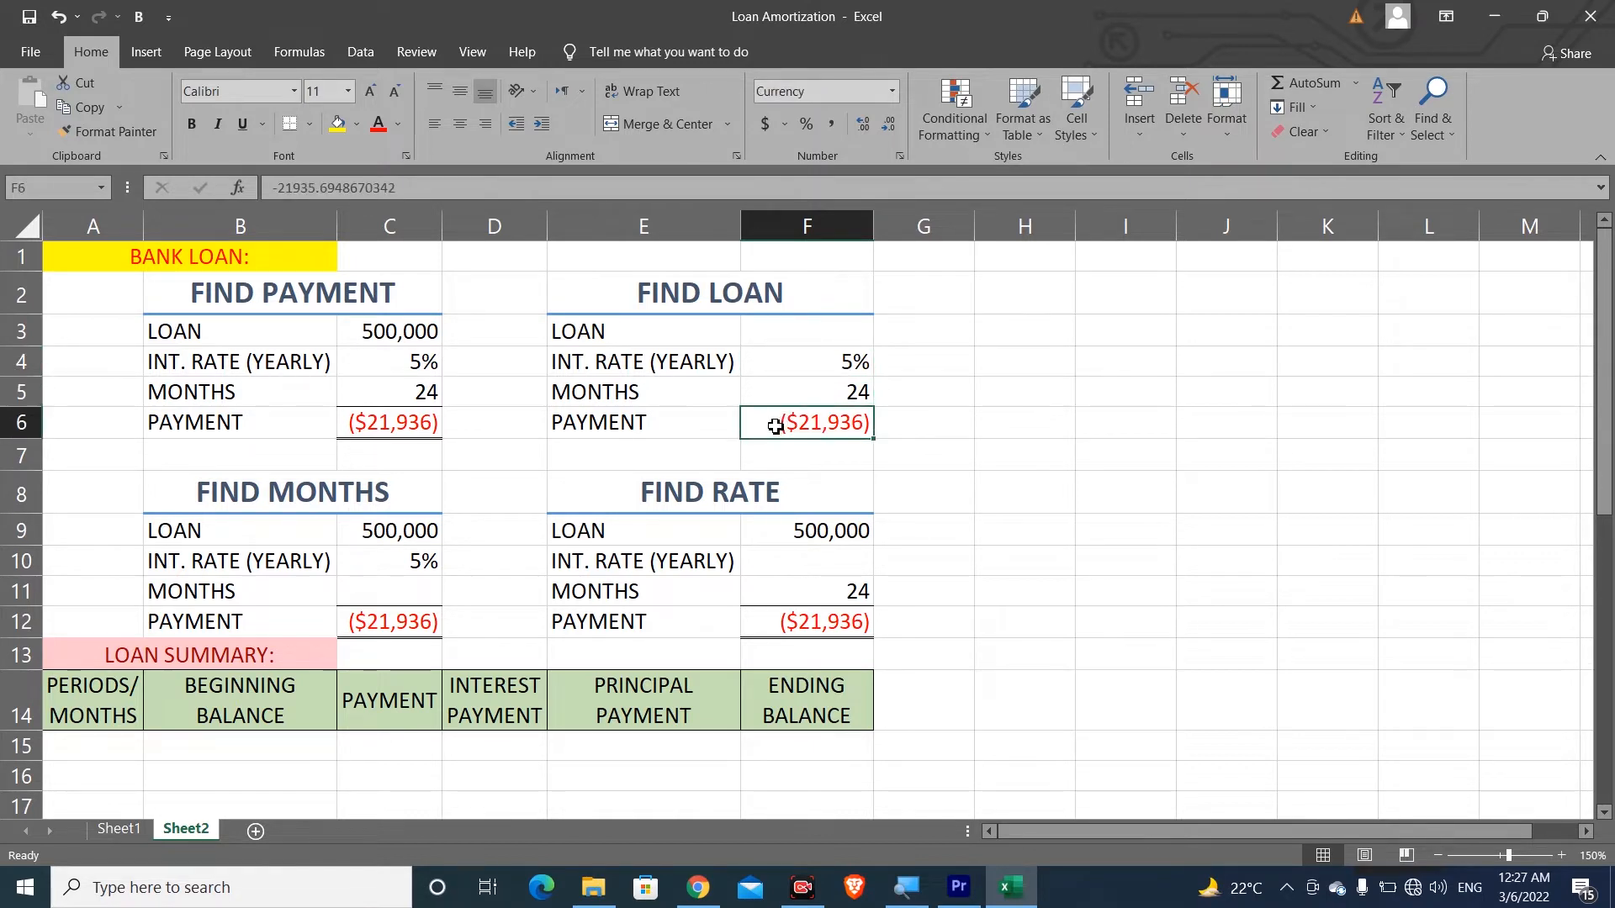
Step: Calculate the loan amount in F3 of the FIND LOAN block with the formula =PV(F4/12,F5,F6)
click(793, 334)
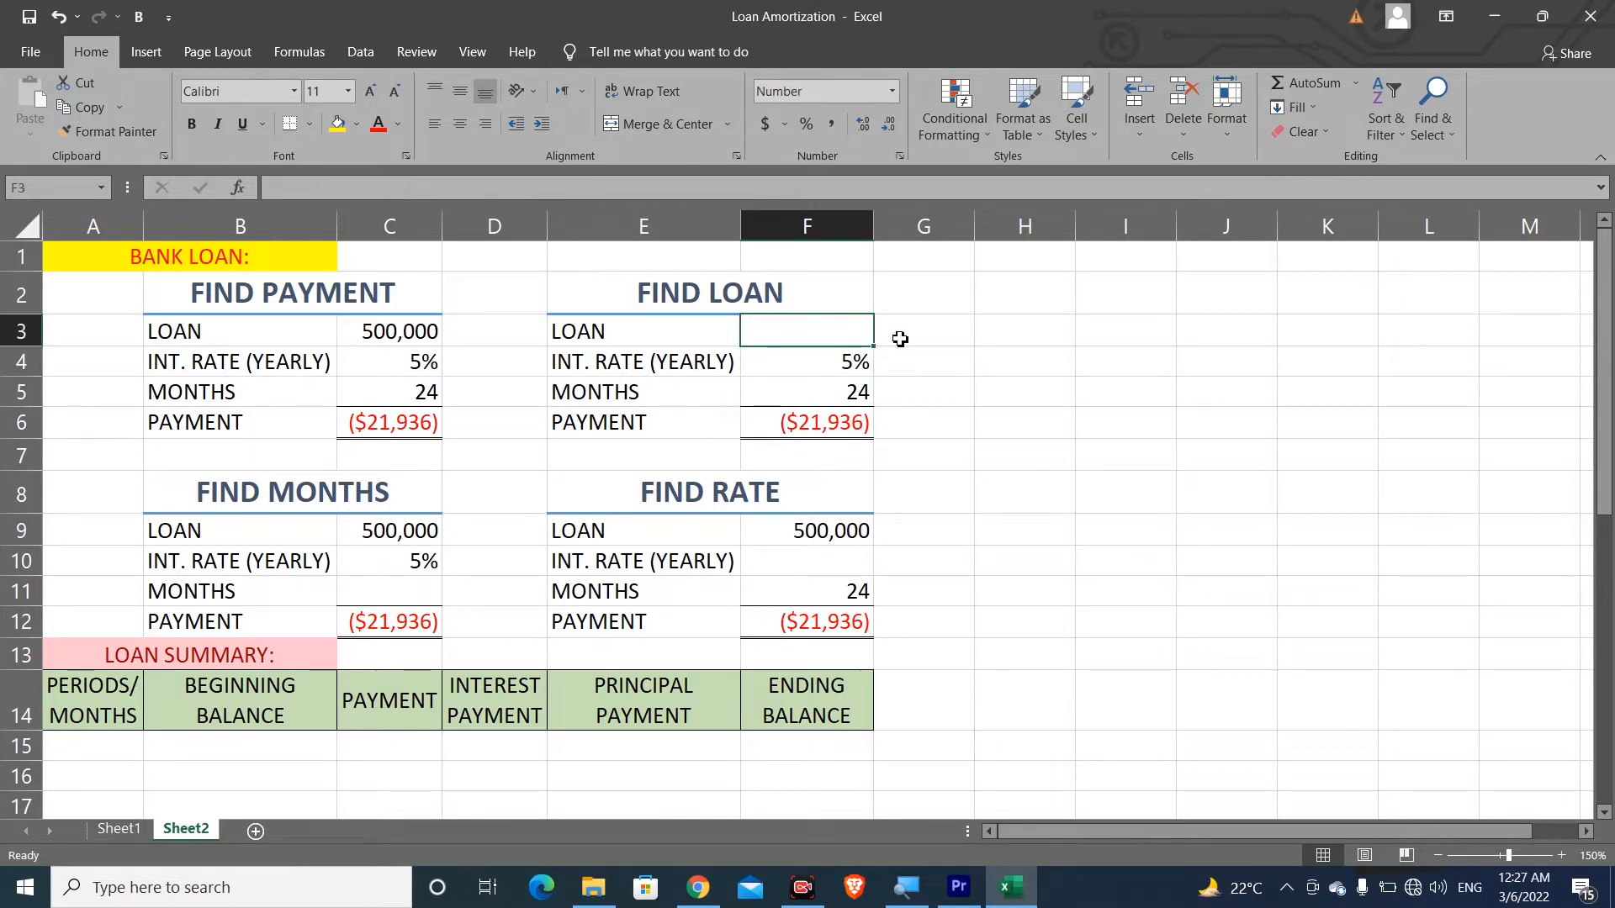
text(=PV()
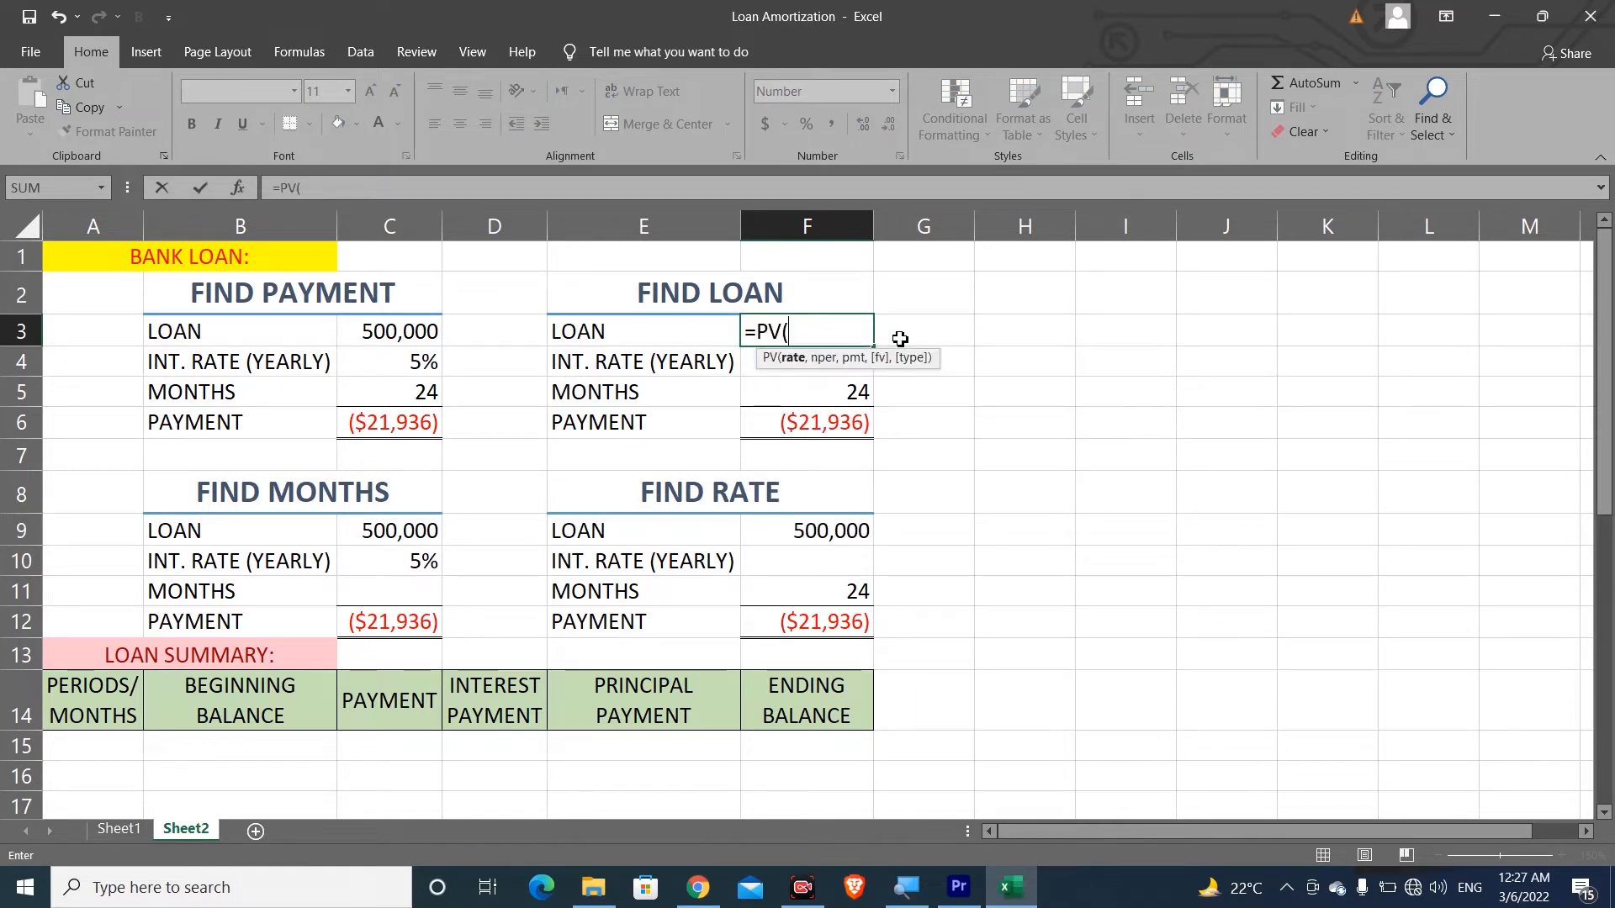
drag(910, 352, 1023, 318)
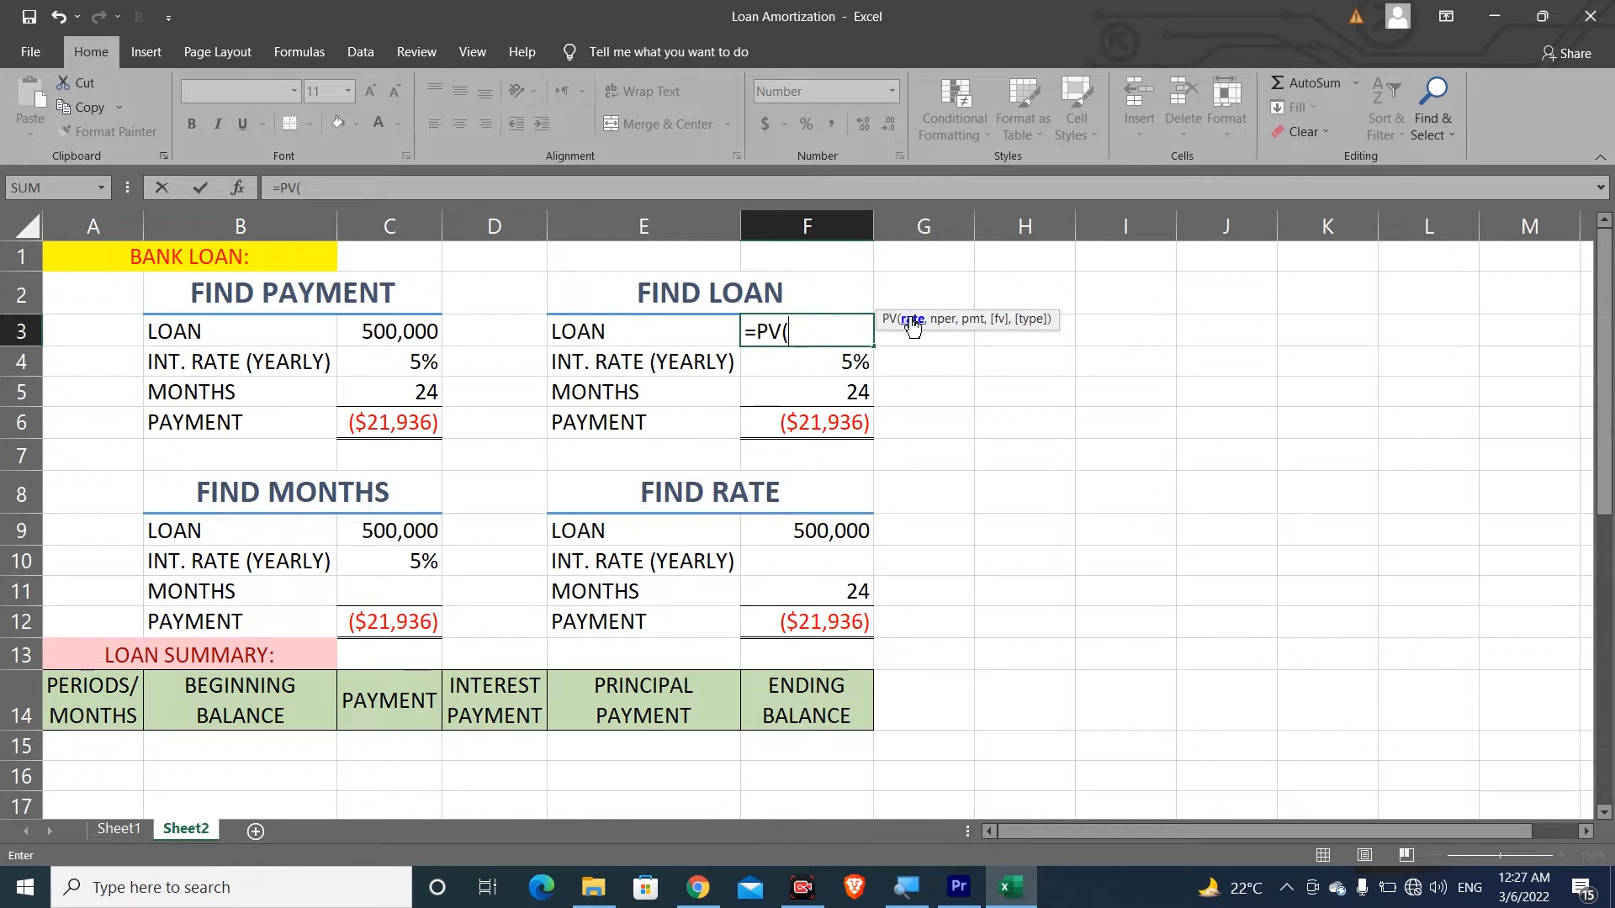
click(798, 367)
text(/12,)
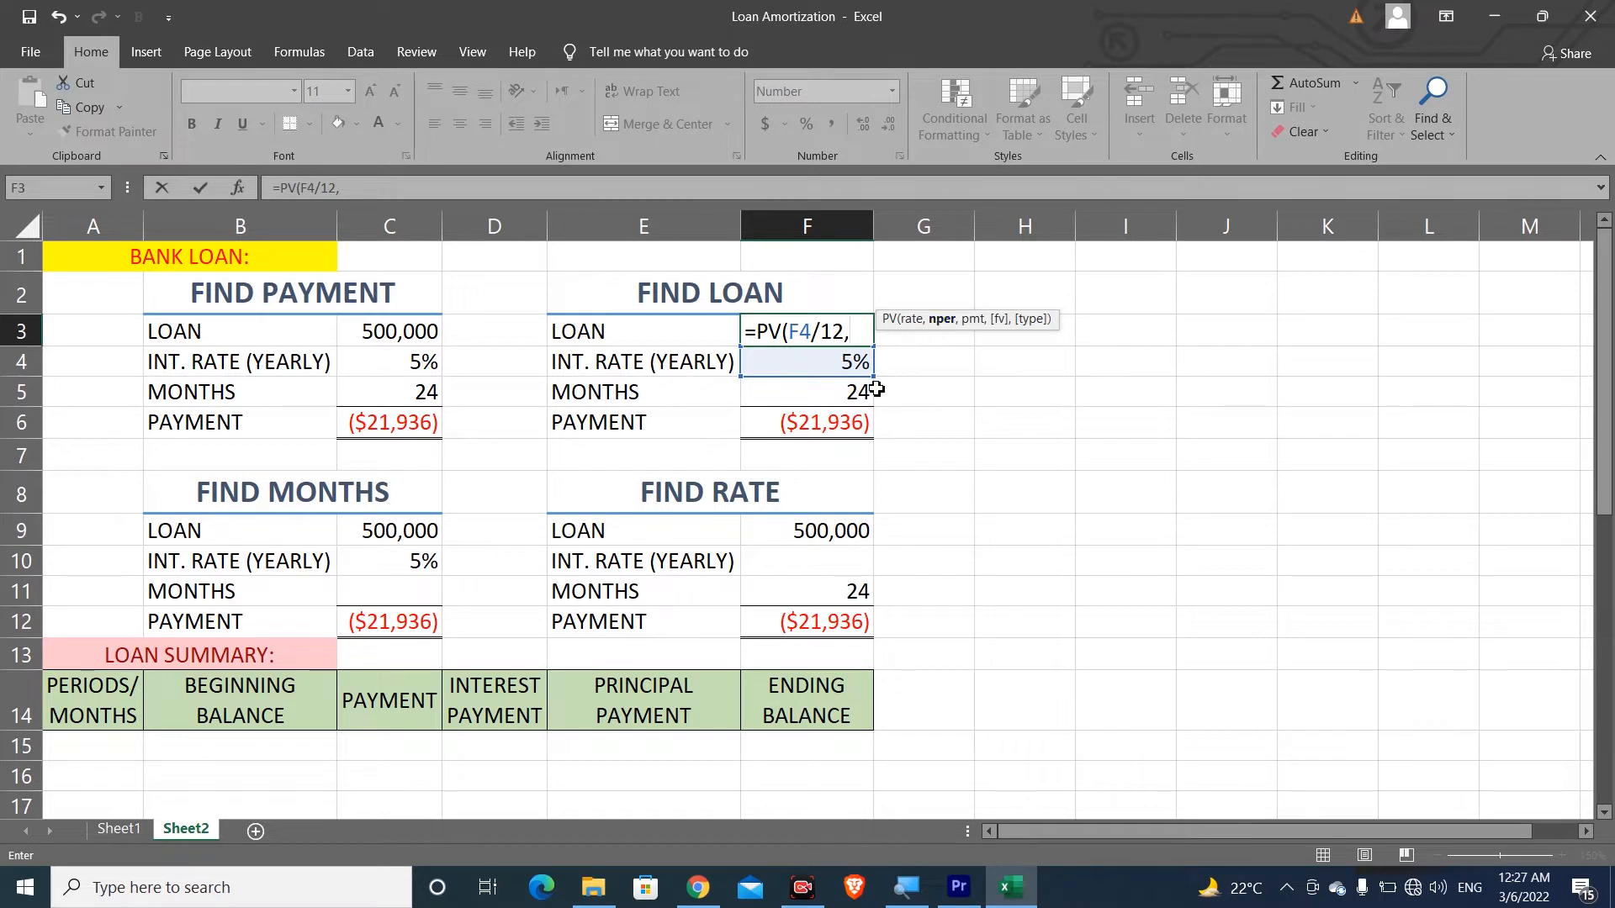
click(817, 400)
text(,)
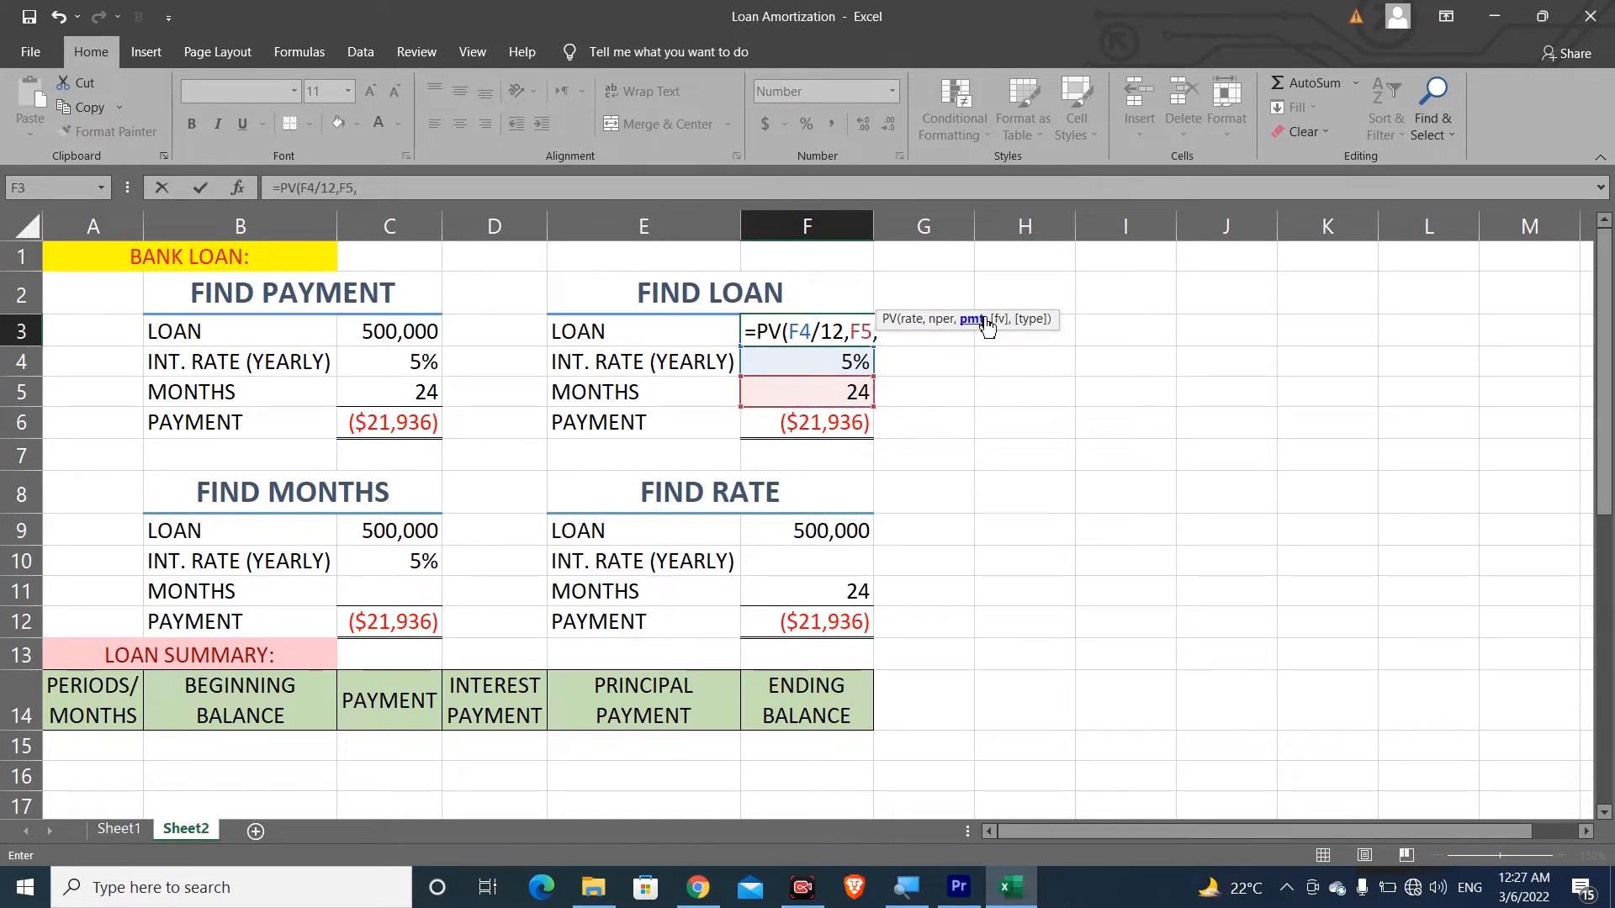
click(757, 427)
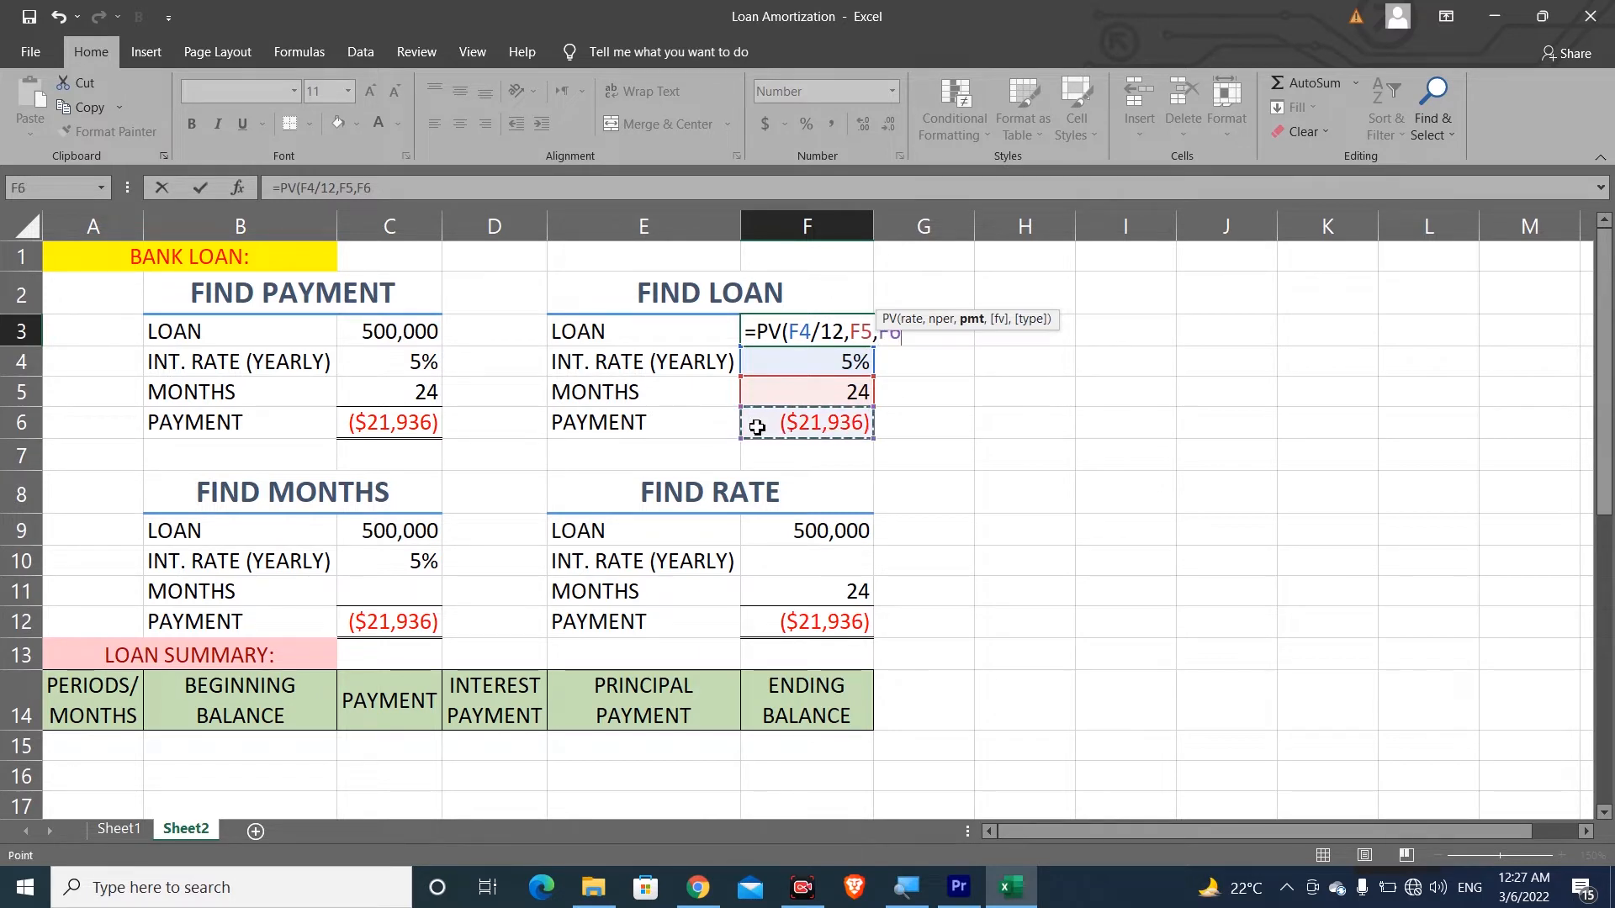
text())
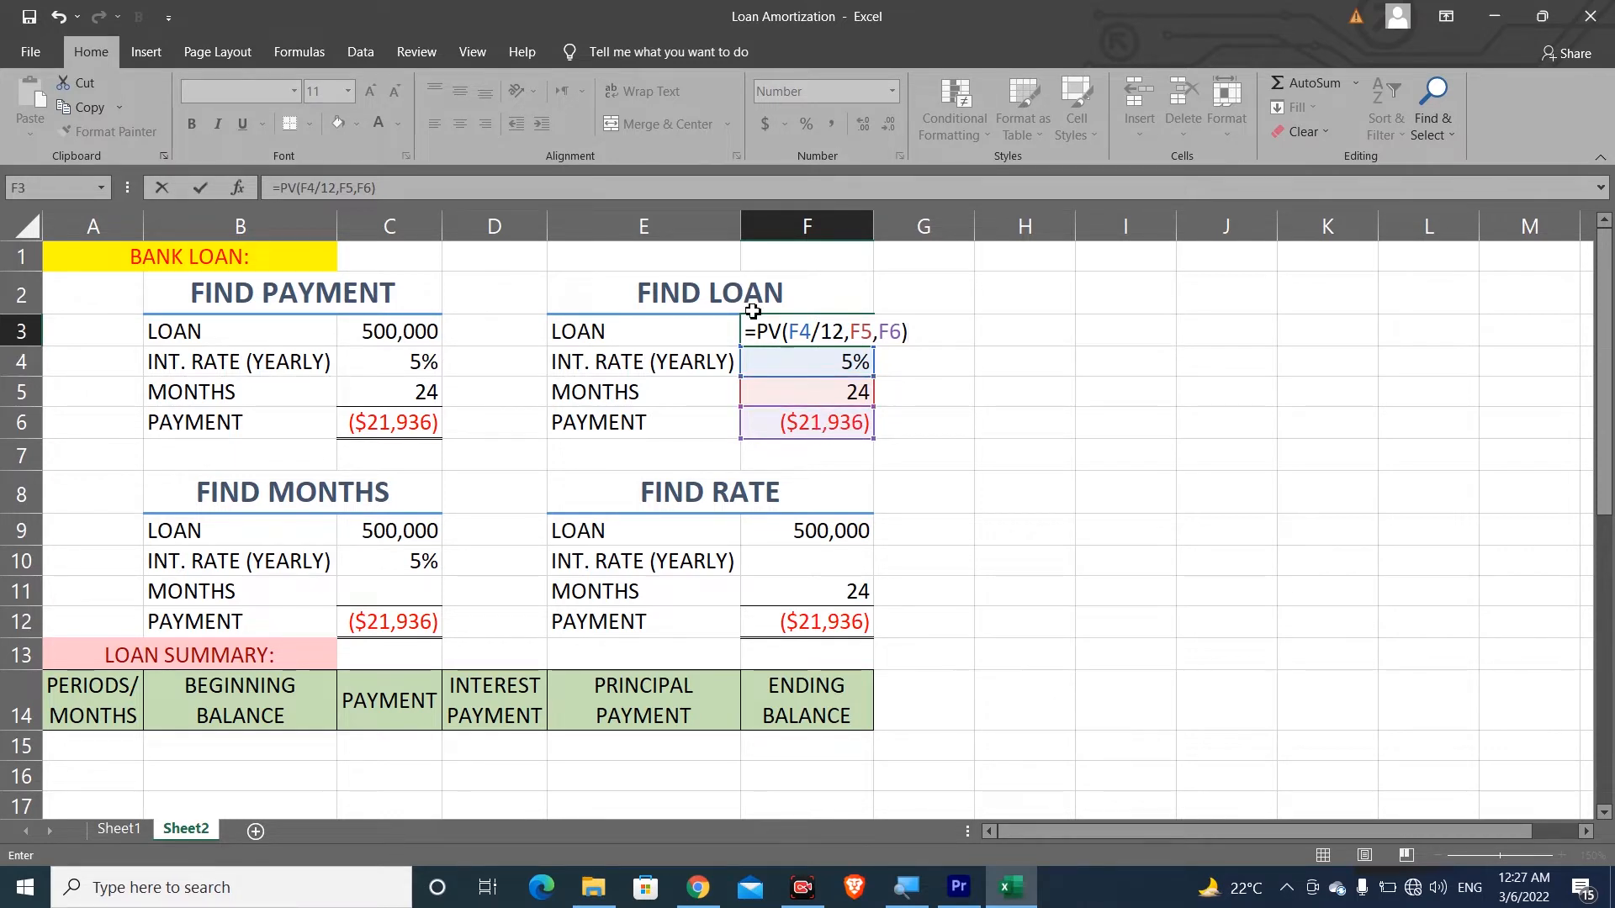
key(Return)
Step: Try a positive payment in F6 by removing its minus sign, and check the loan result in F3
click(774, 430)
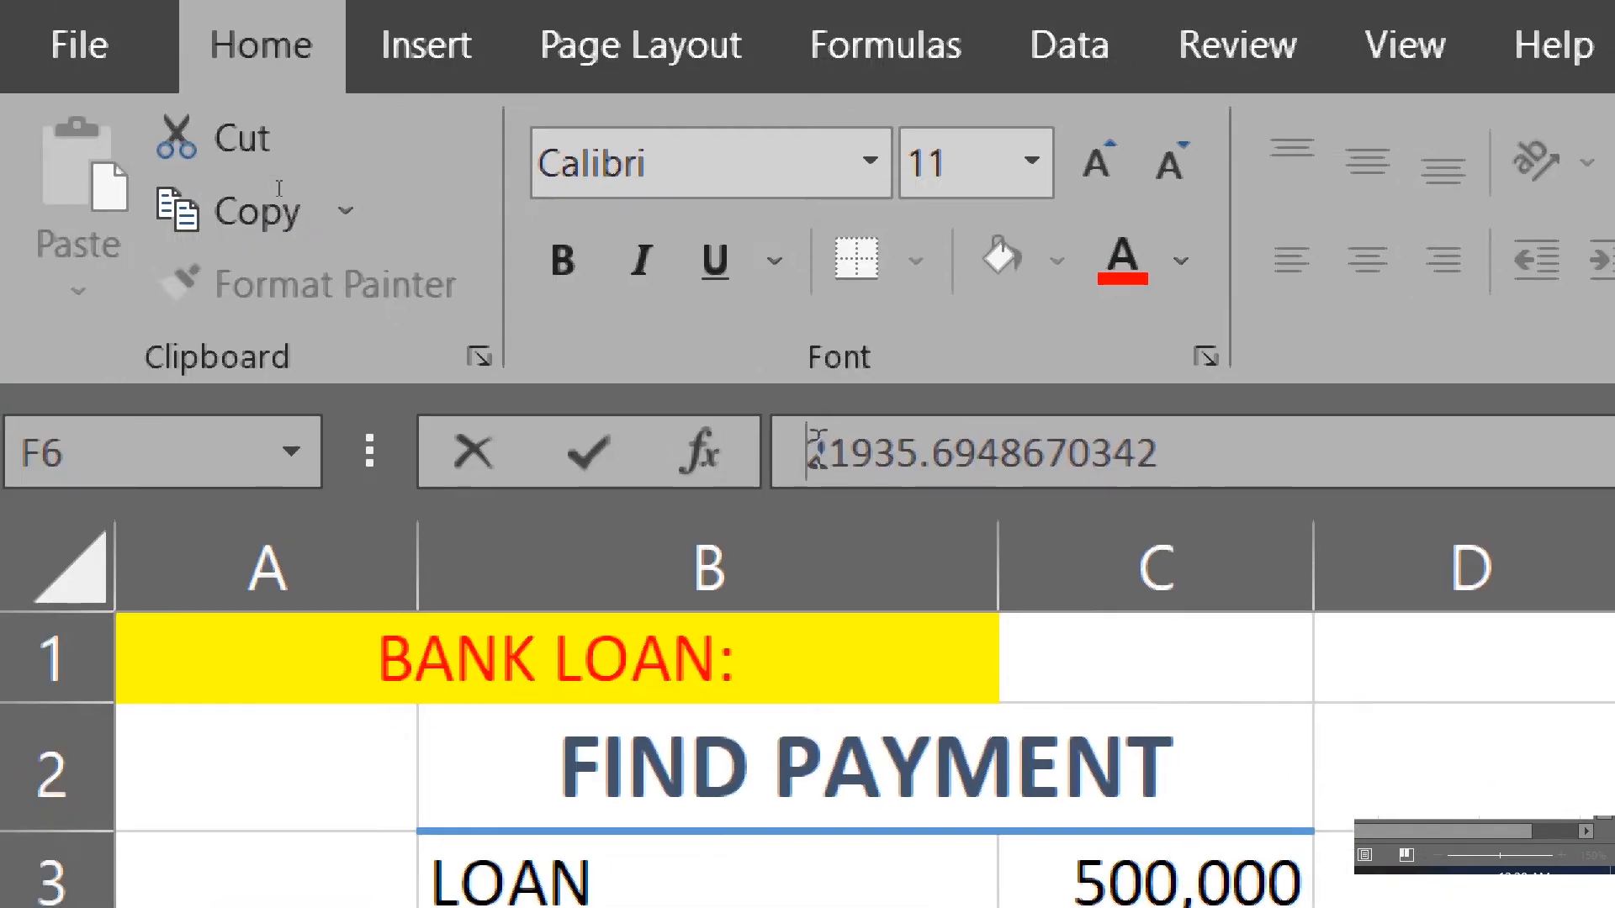
key(Return)
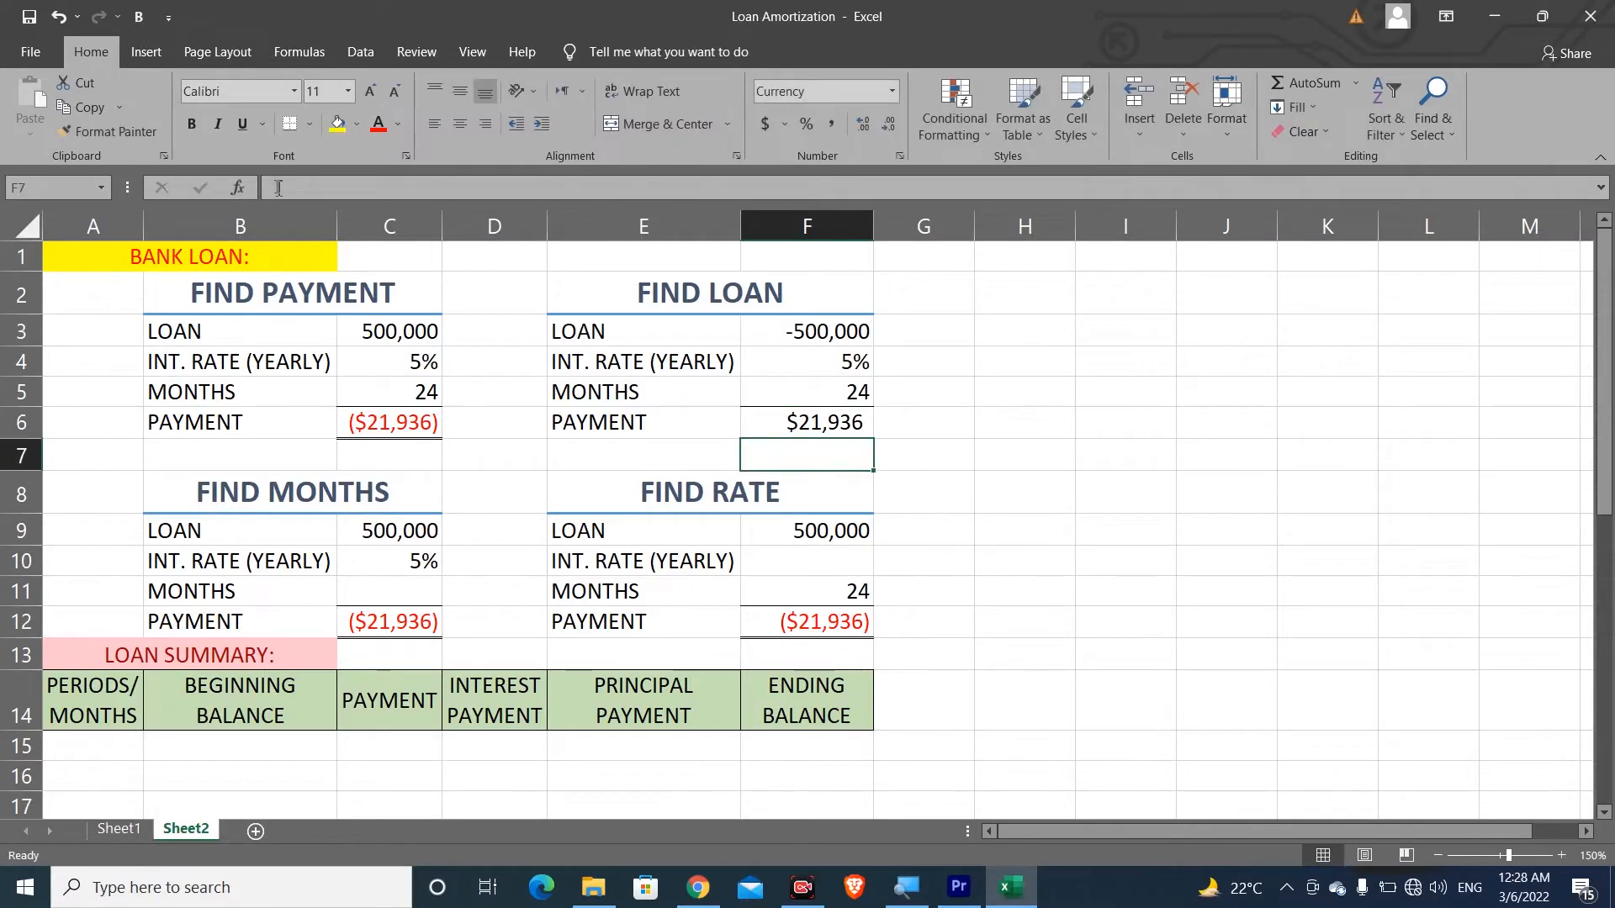
click(833, 342)
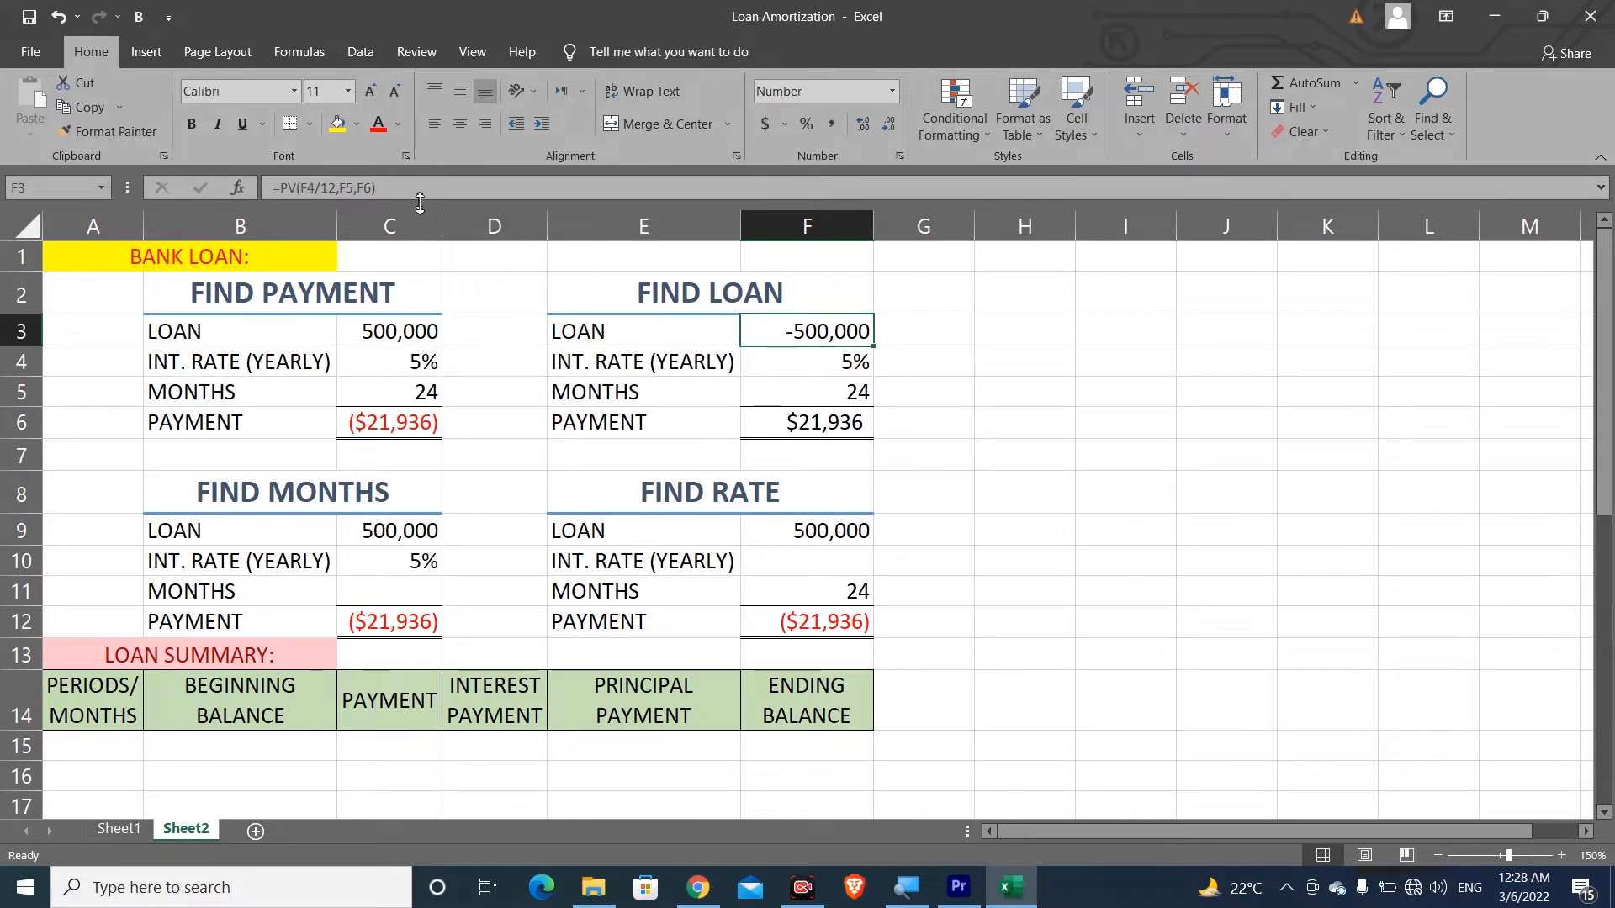
Step: Restore the minus sign in front of the payment value in F6
double_click(791, 424)
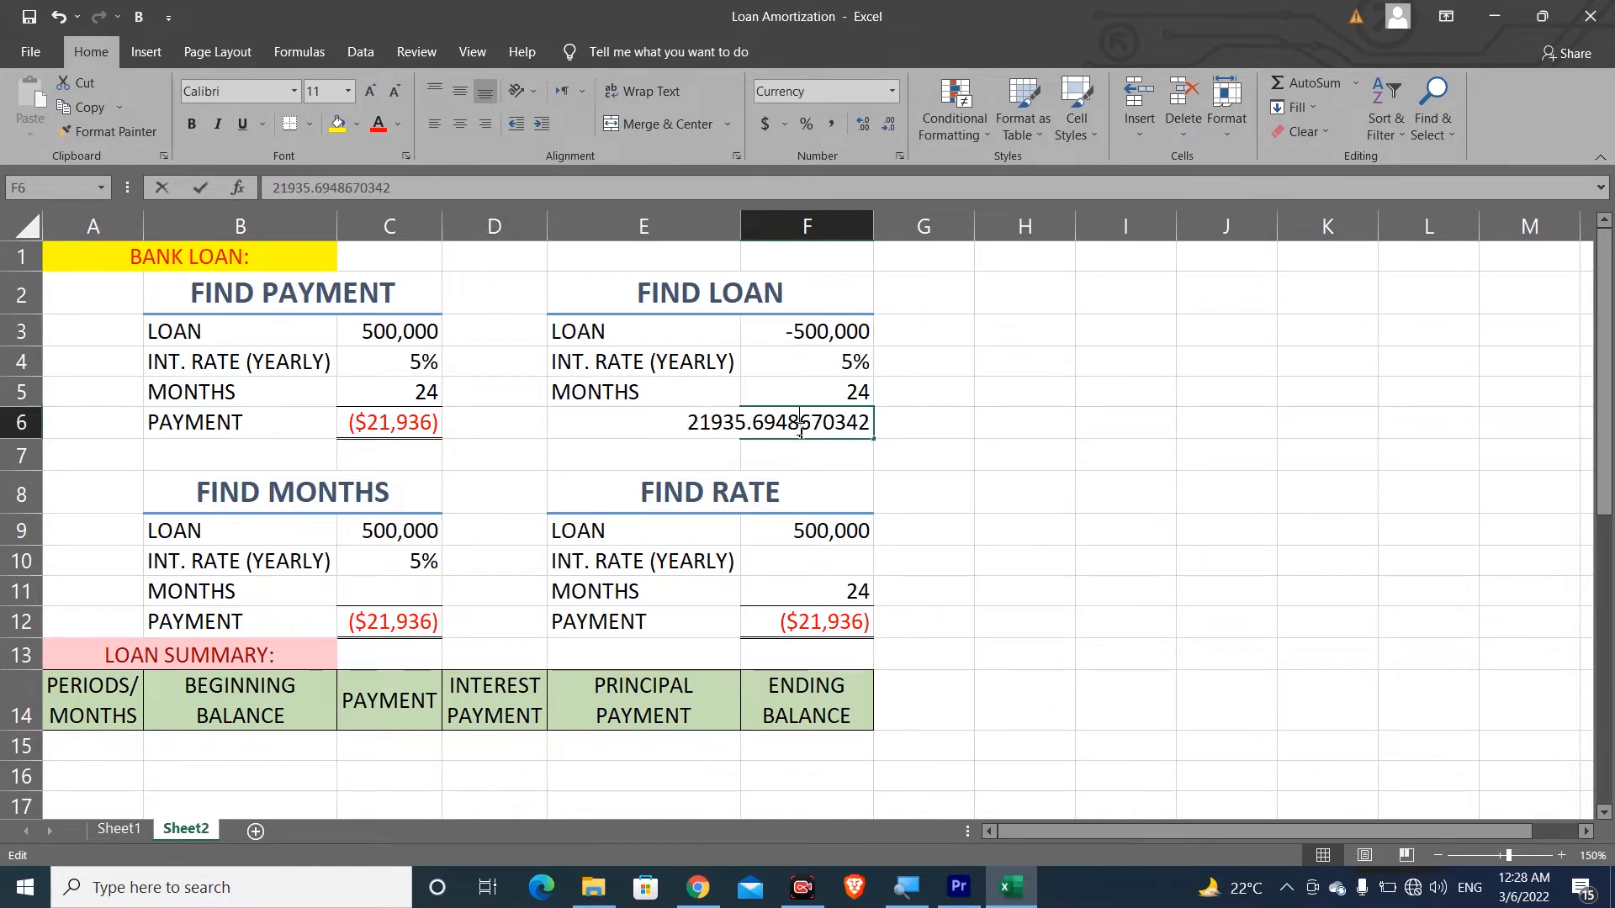
click(691, 423)
text(-)
key(Return)
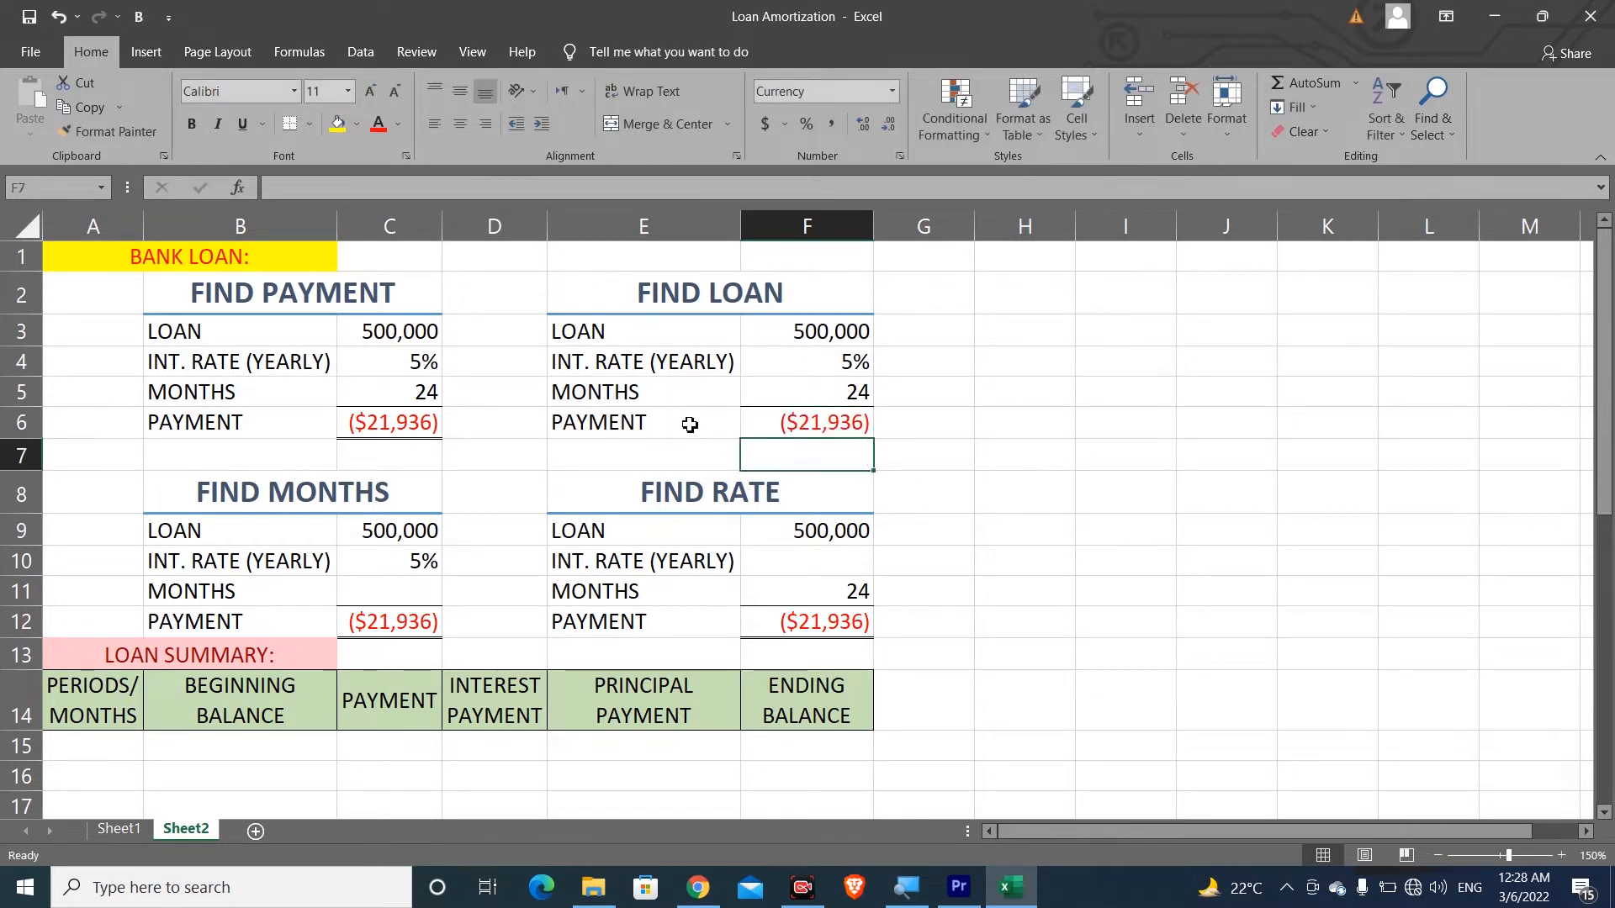
Step: Calculate the number of months in C11 of the FIND MONTHS block with the formula =NPER(C10/12,C12,C9)
click(398, 596)
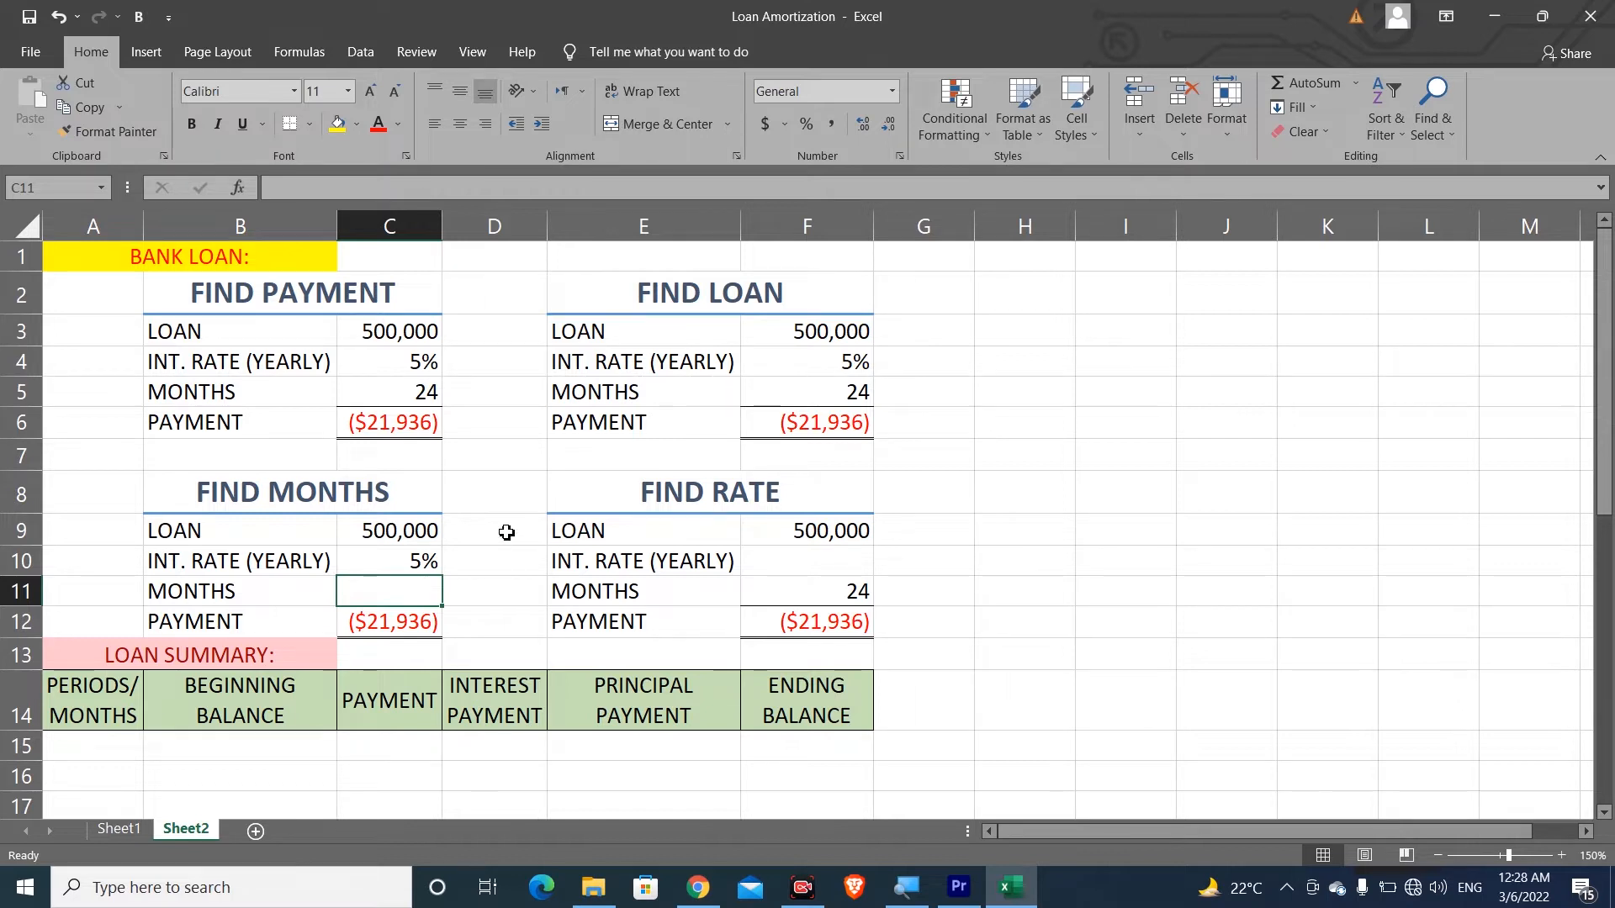
text(=NP)
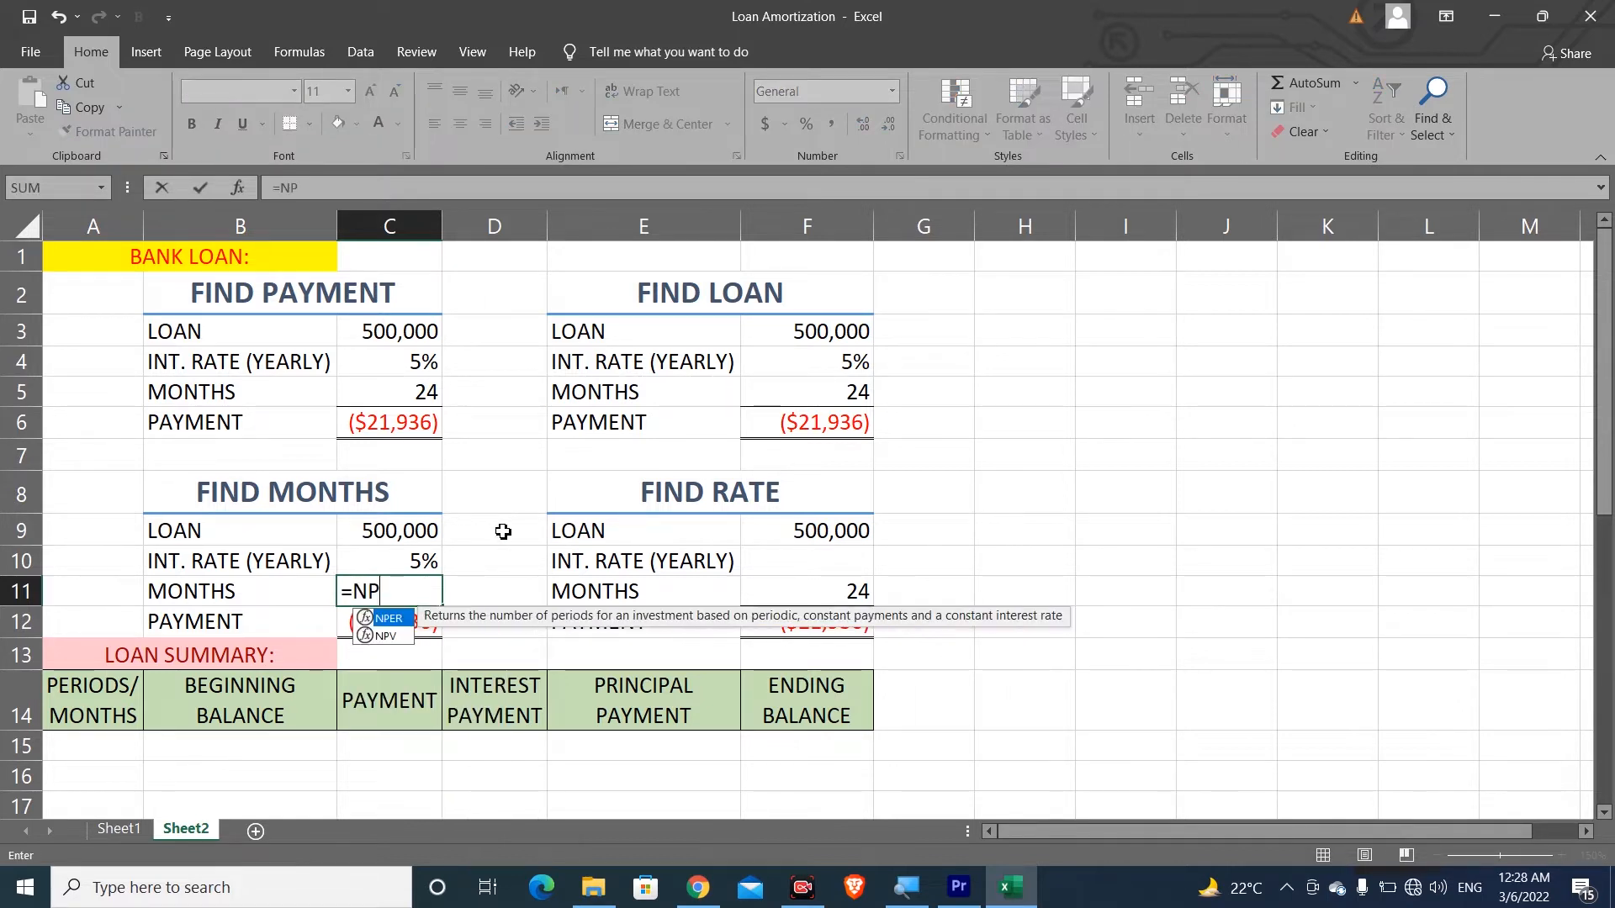
text(ER()
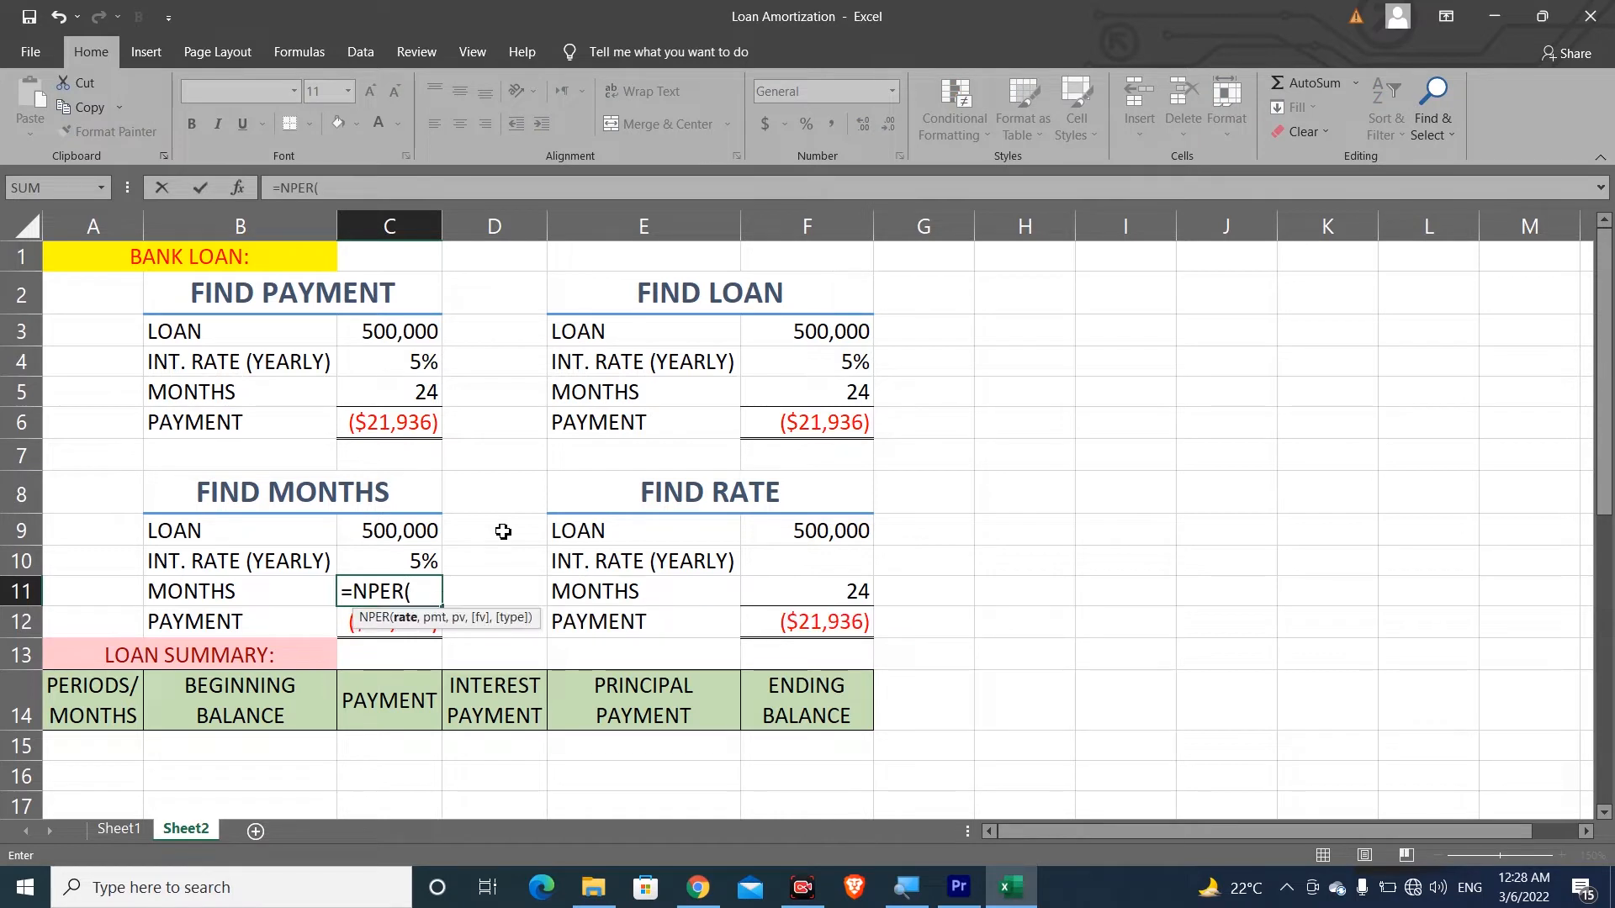
drag(491, 619, 592, 587)
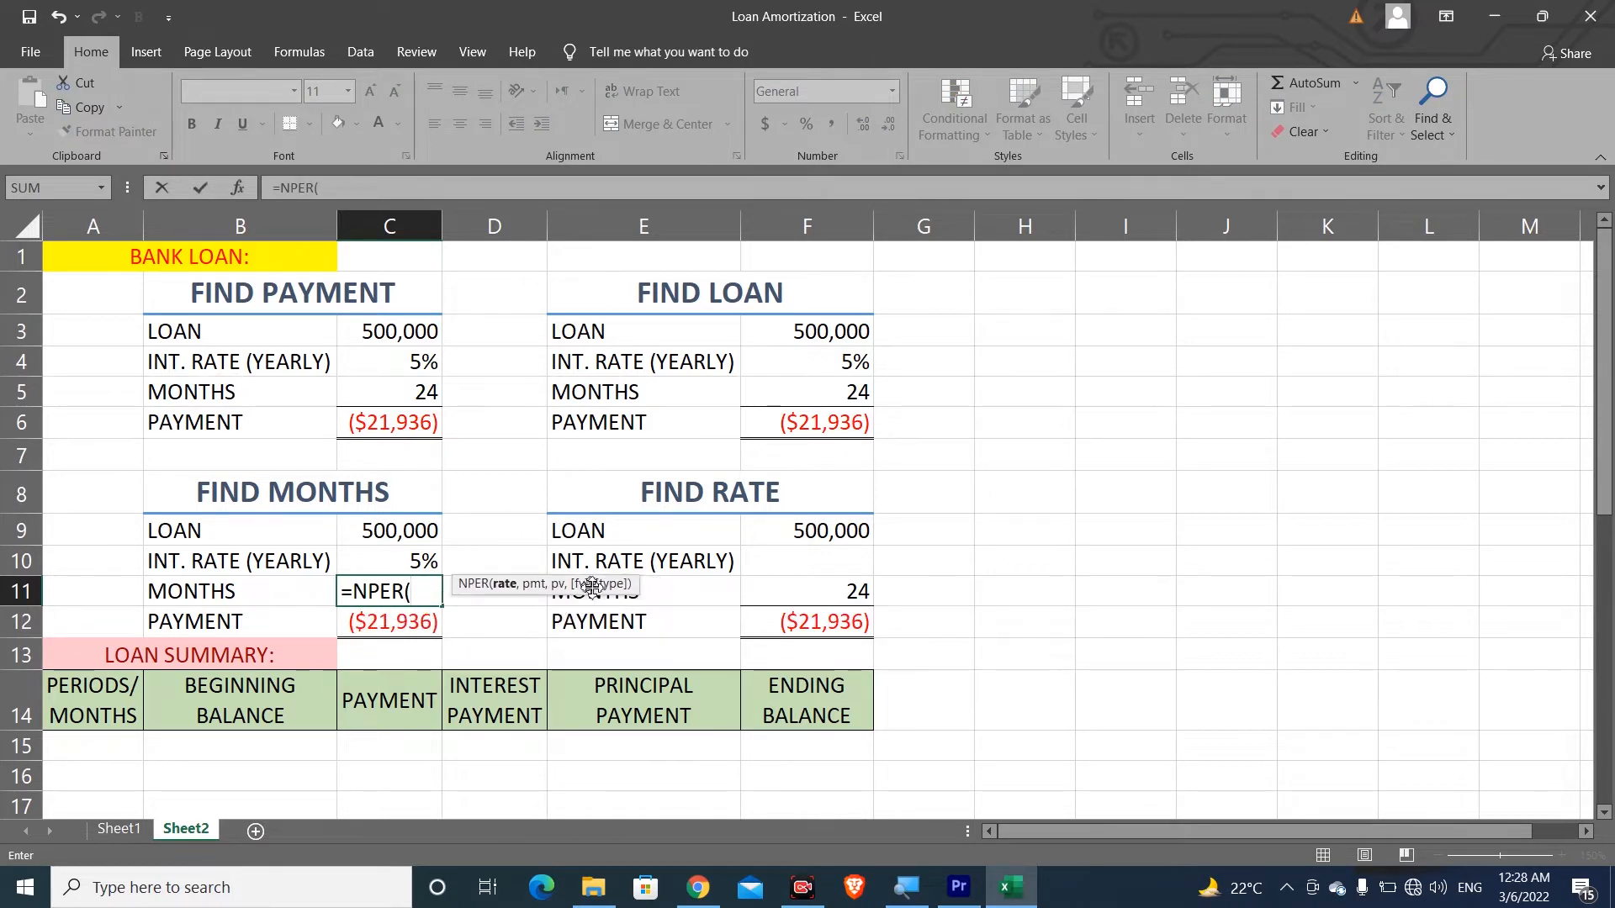
click(386, 556)
text(/12,)
click(391, 629)
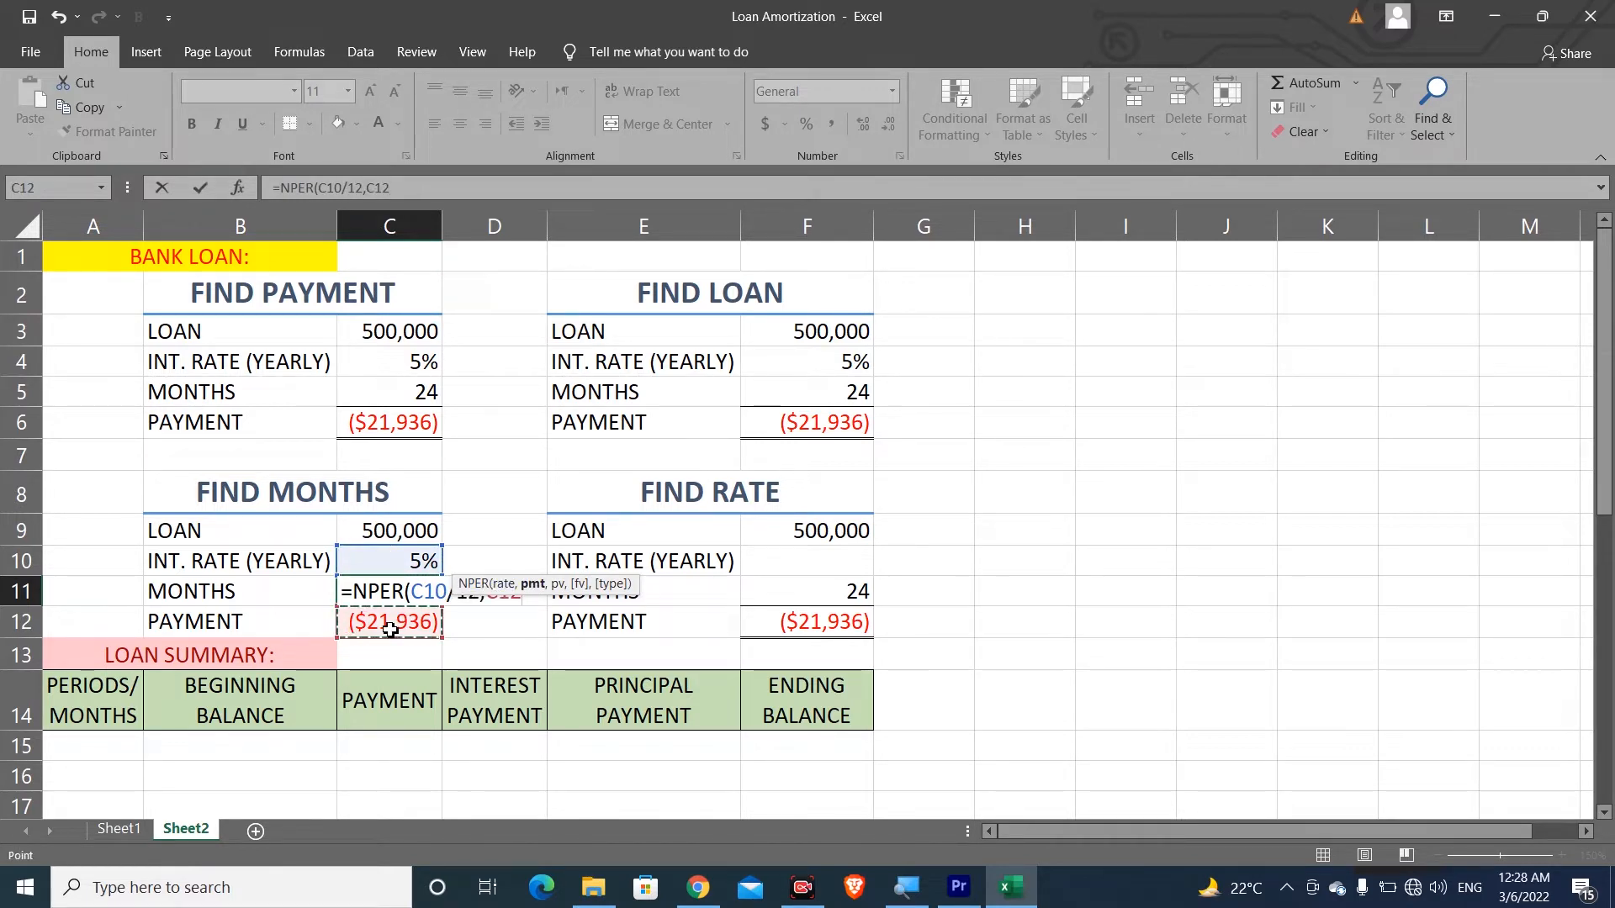
text(,)
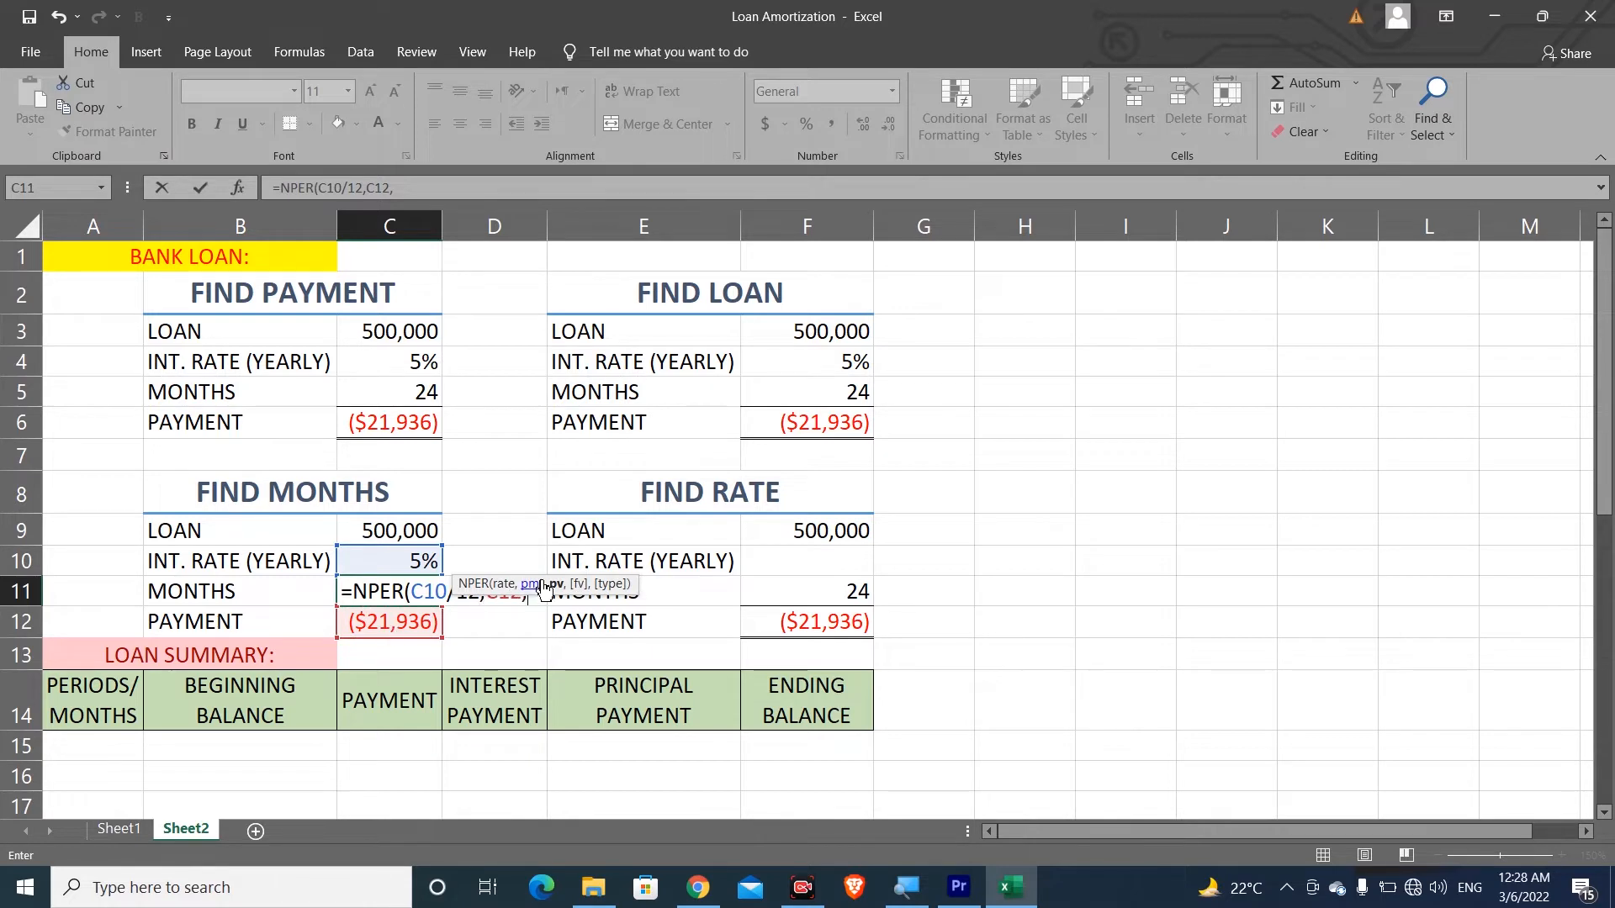
click(384, 532)
text())
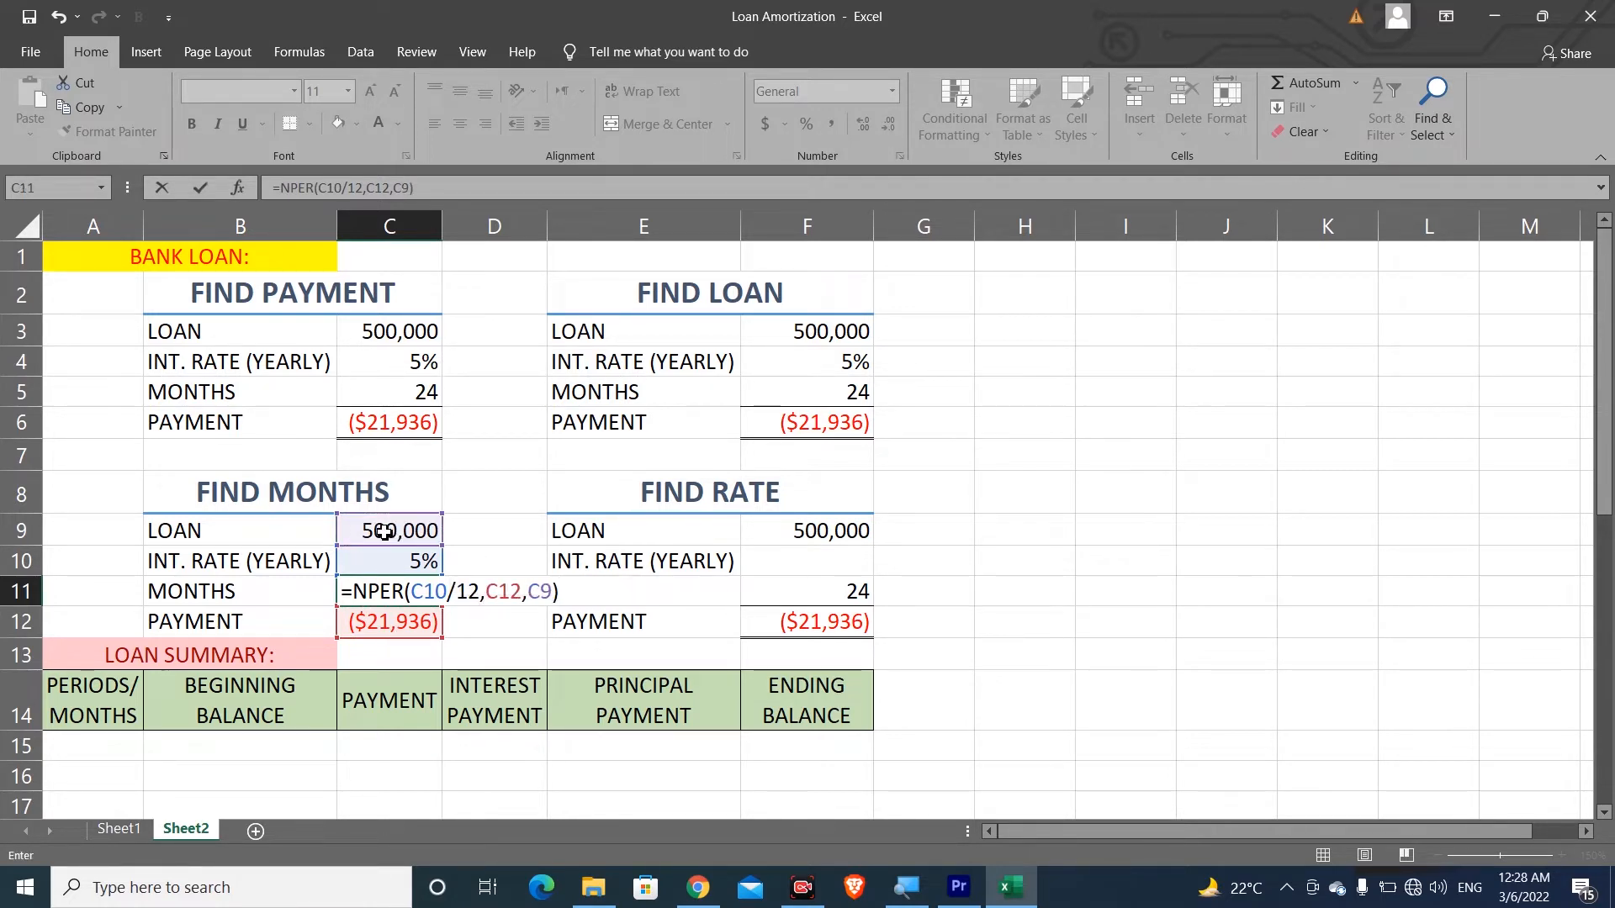
key(Return)
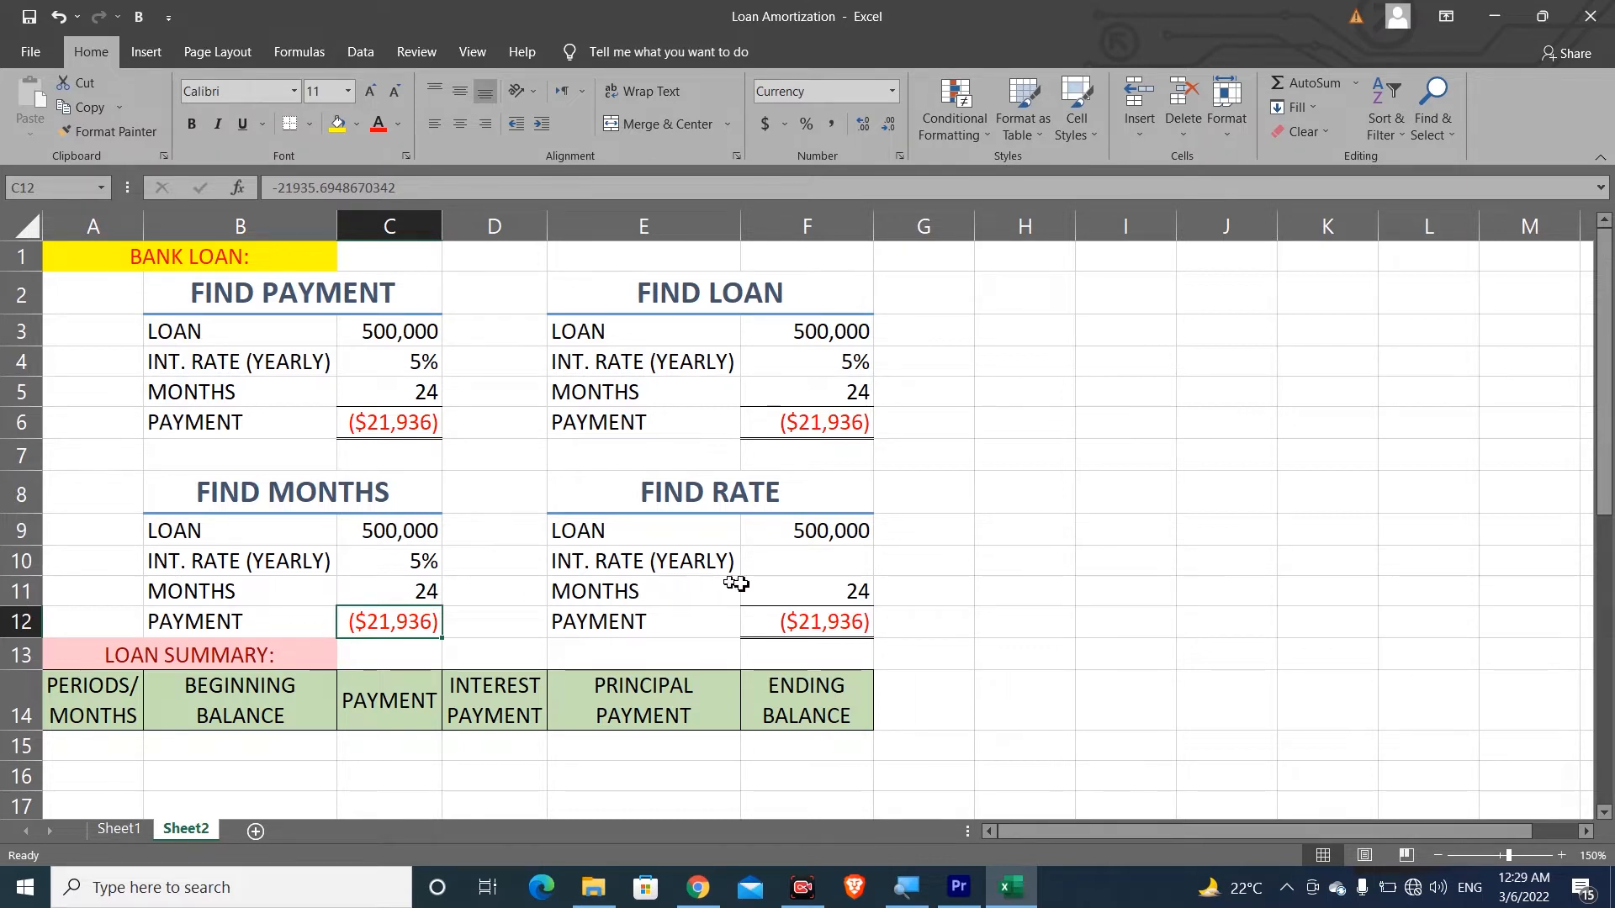
Step: Calculate the yearly interest rate in F10 of the FIND RATE block with the formula =RATE(F11,F12,F9)*12
click(815, 569)
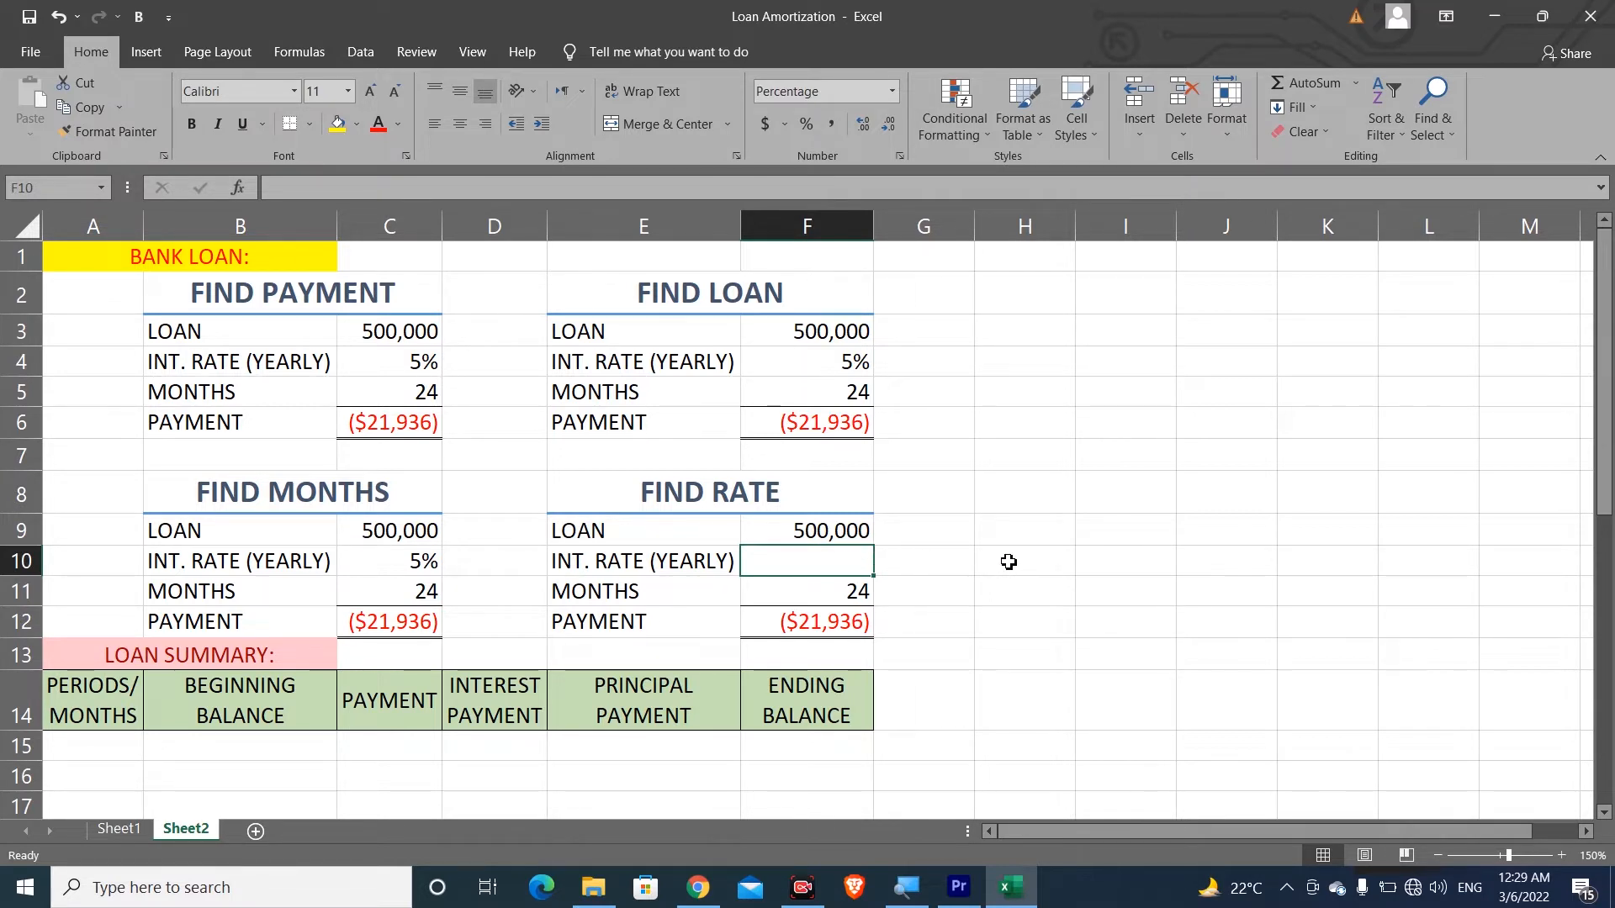
text(=RATE()
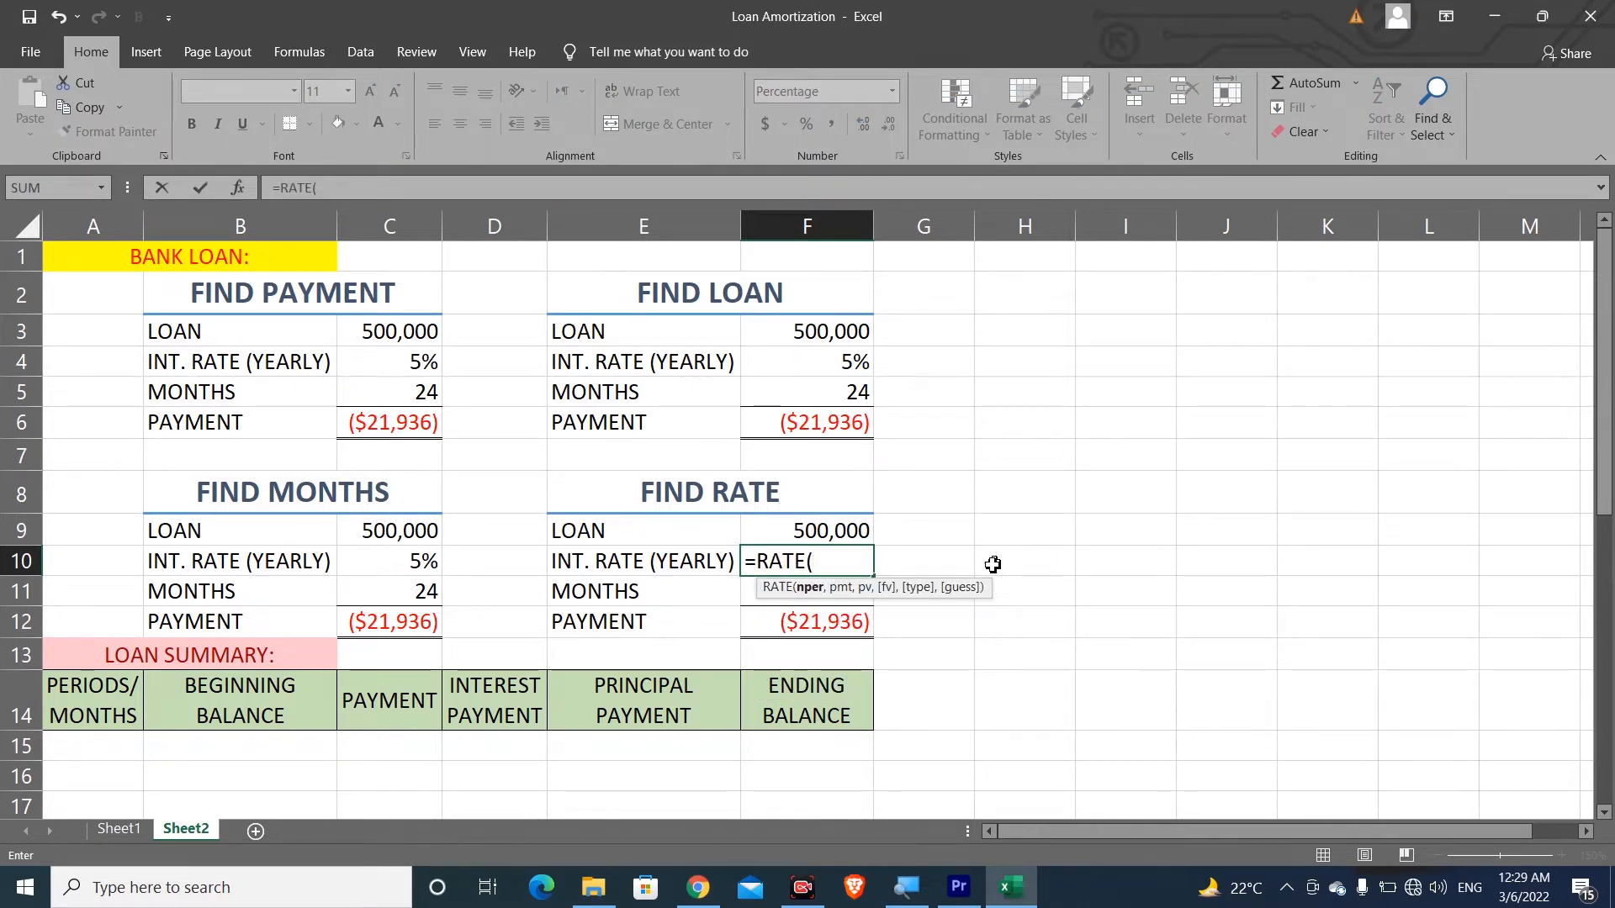
drag(964, 586, 1123, 551)
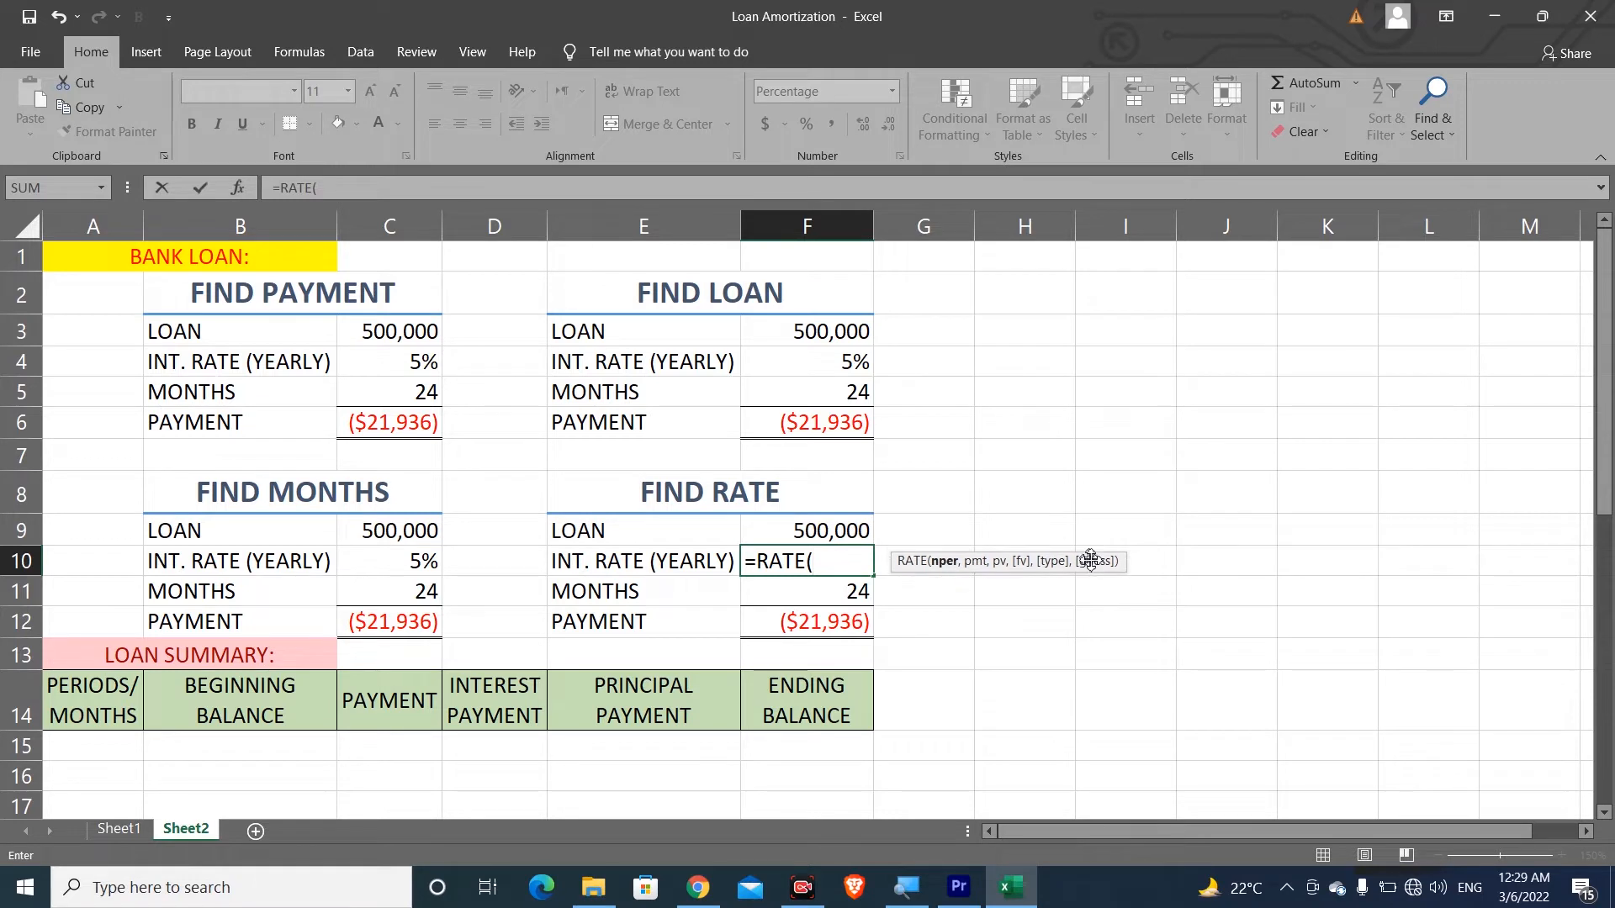
click(779, 593)
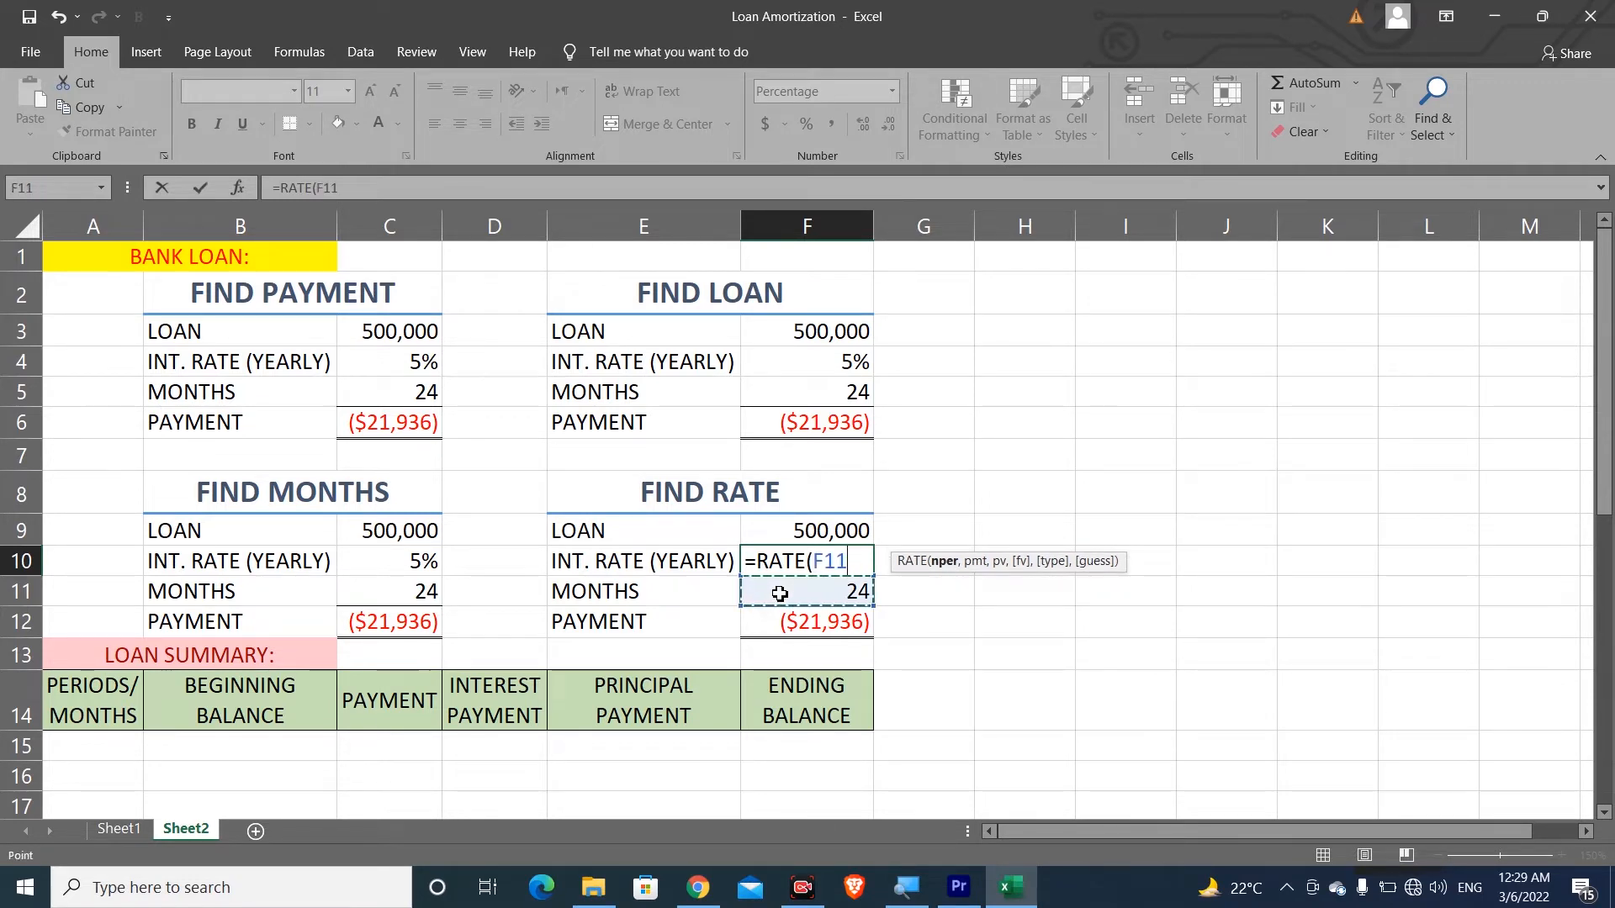
text(,)
click(789, 629)
text(,)
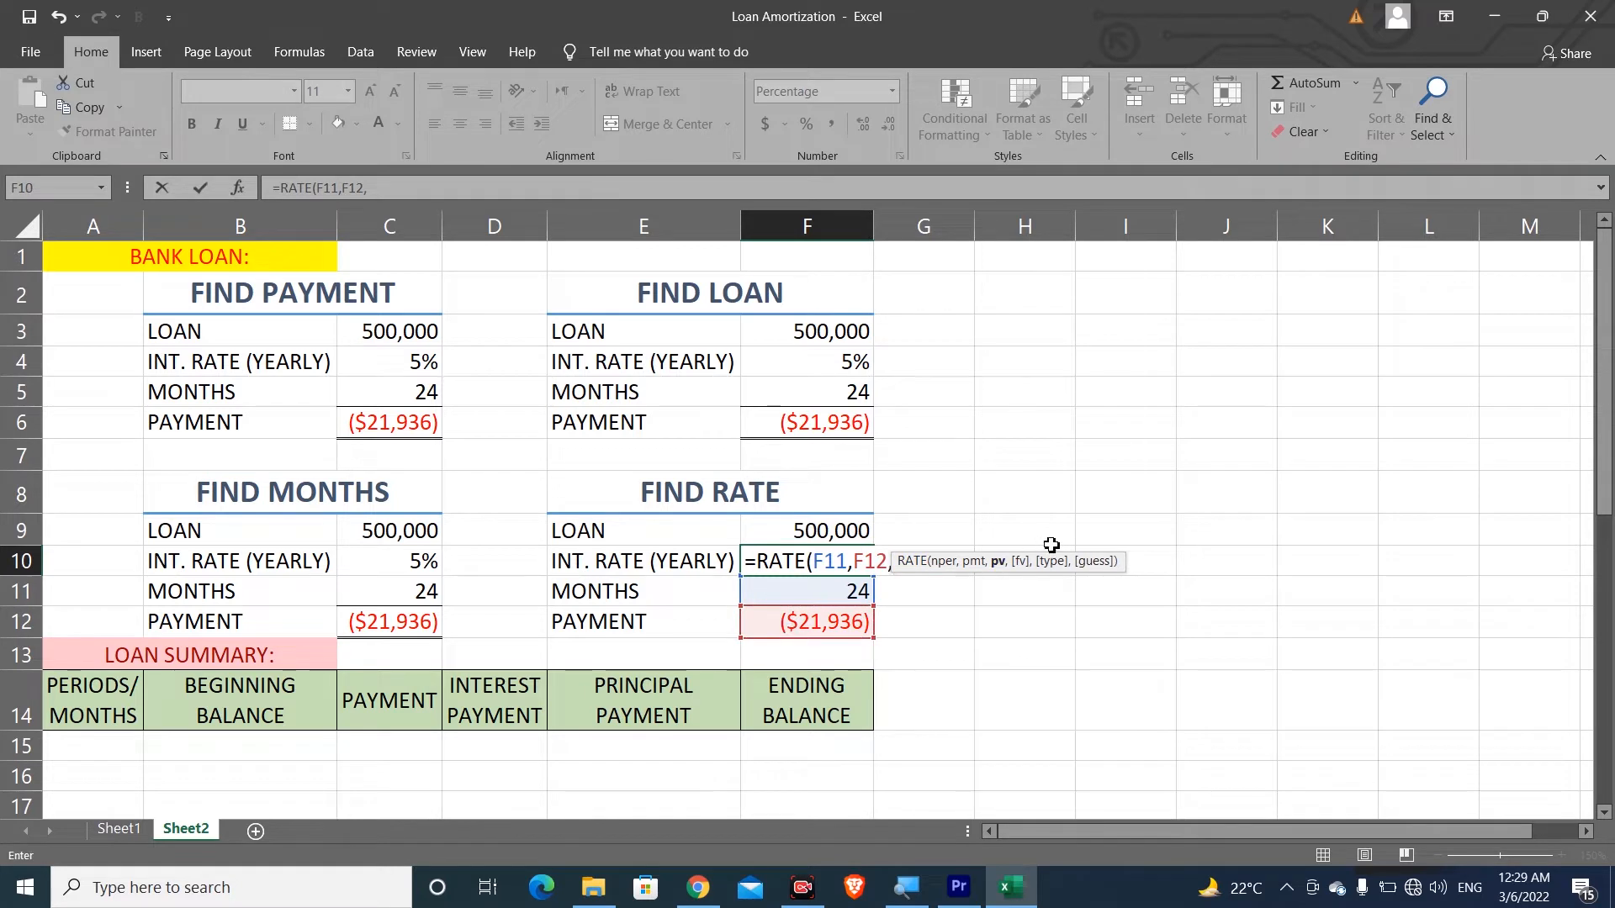
click(777, 531)
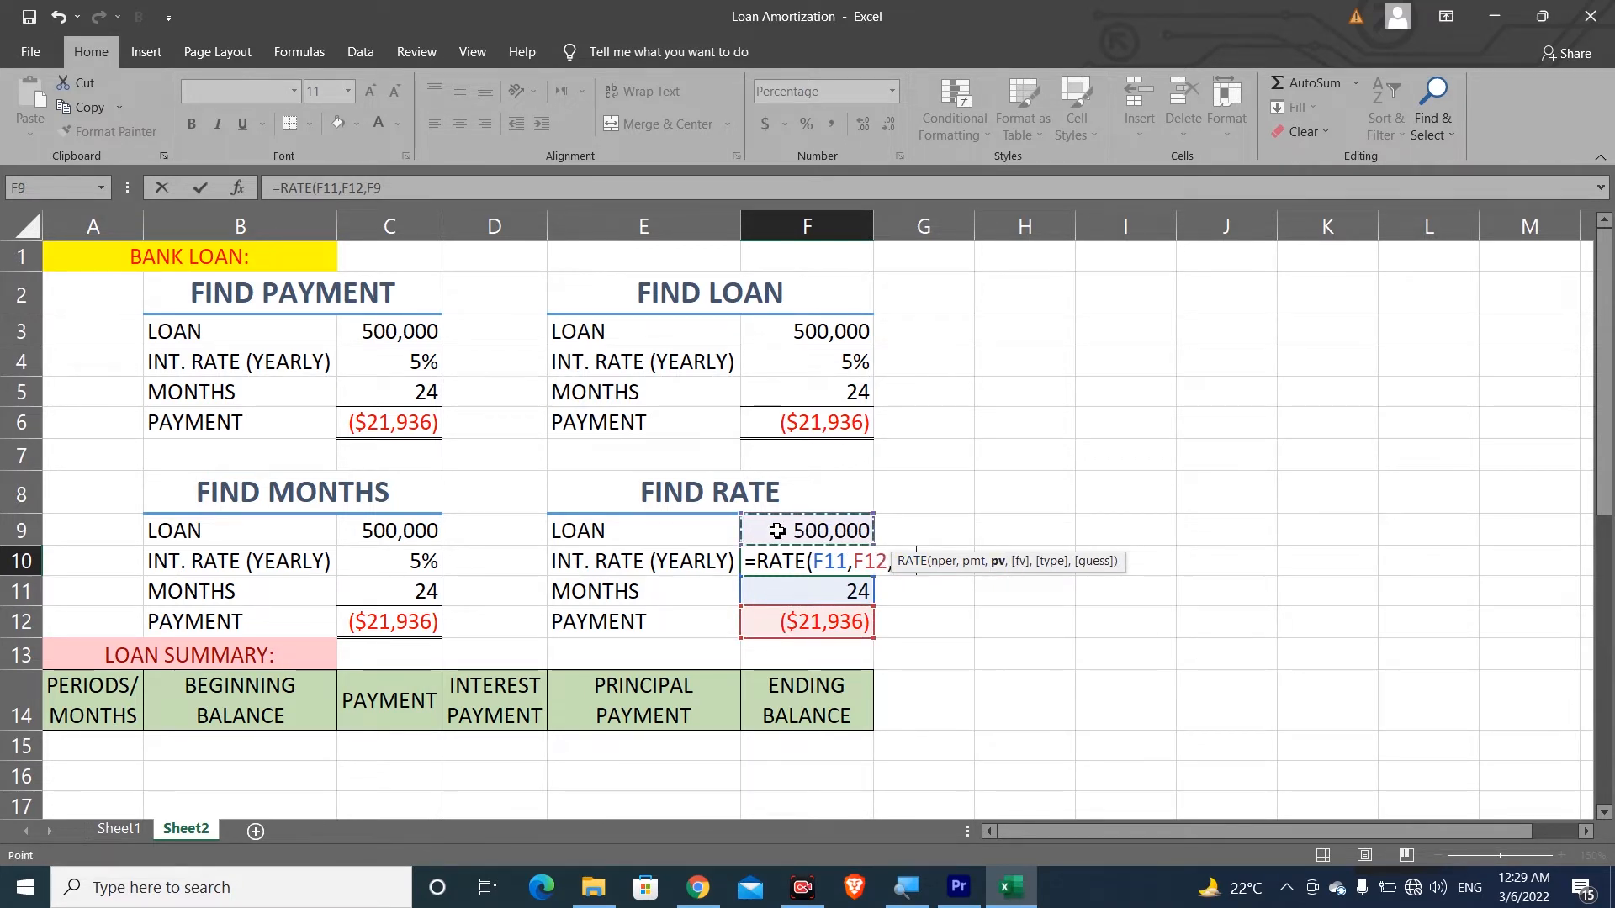
text())
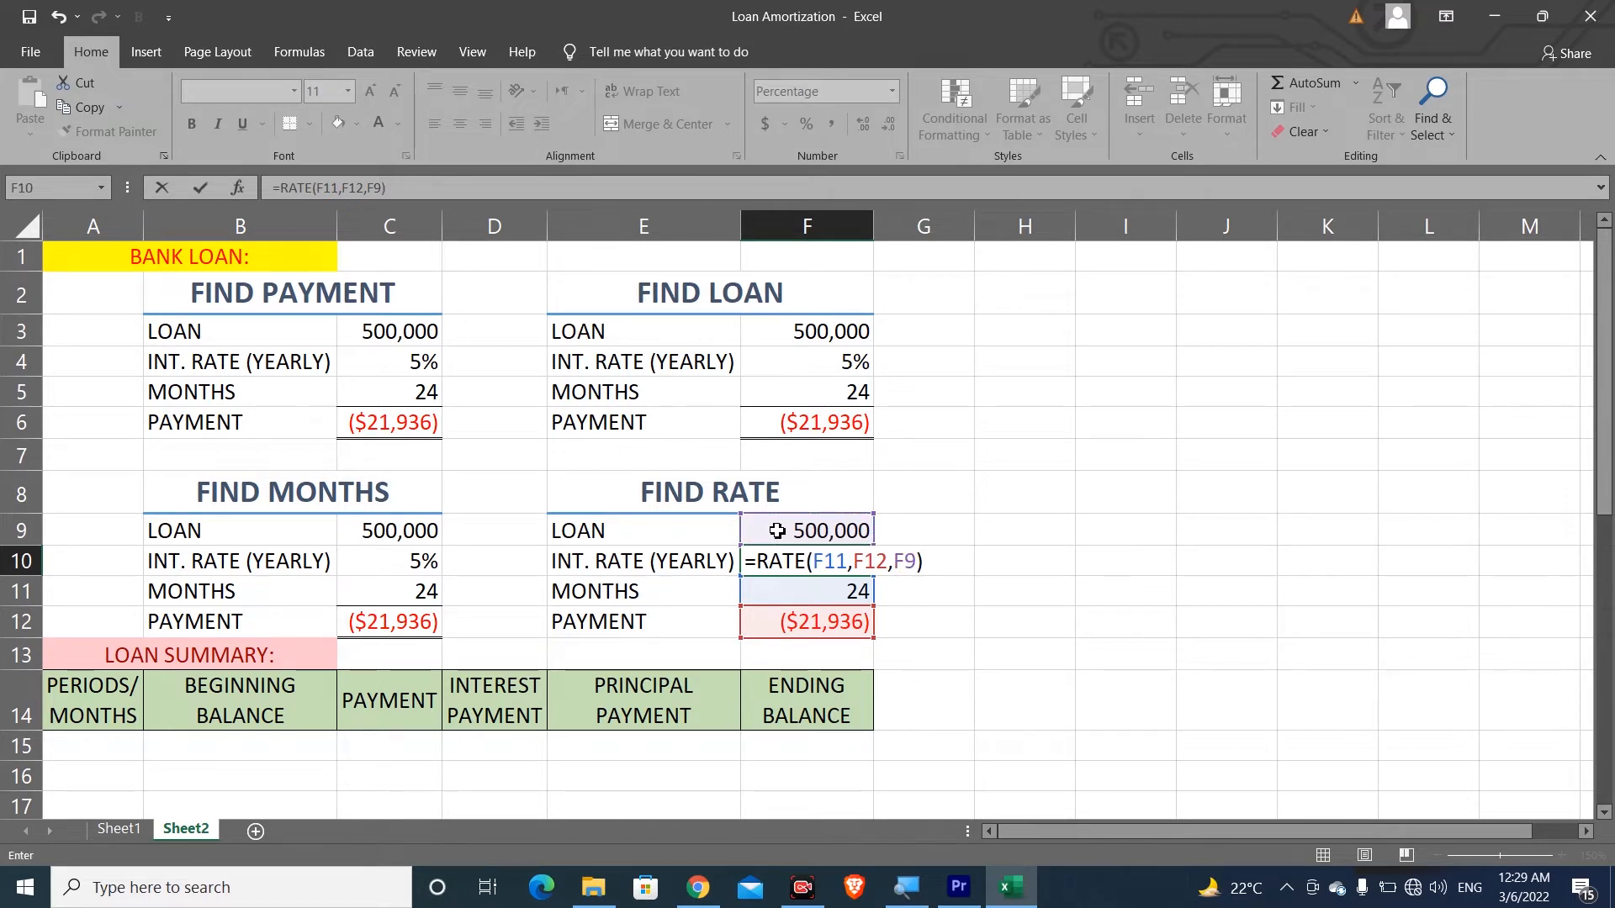
text(*12)
key(Return)
Step: Examine the payment cells of the loan blocks and the column headings of the LOAN SUMMARY table
drag(816, 618, 251, 347)
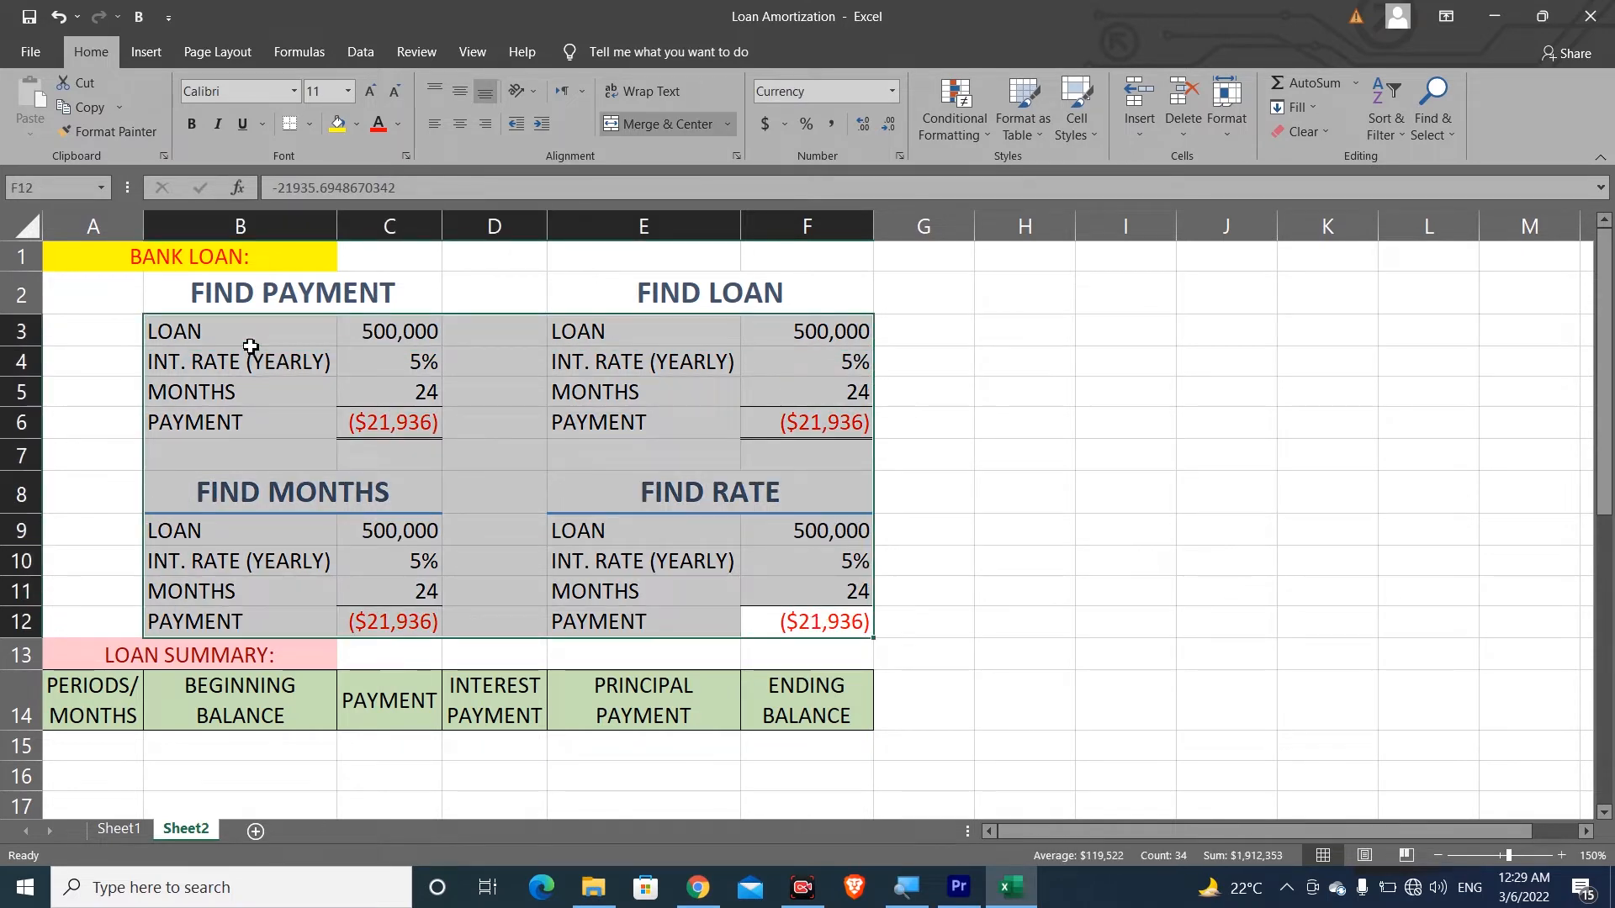
click(341, 424)
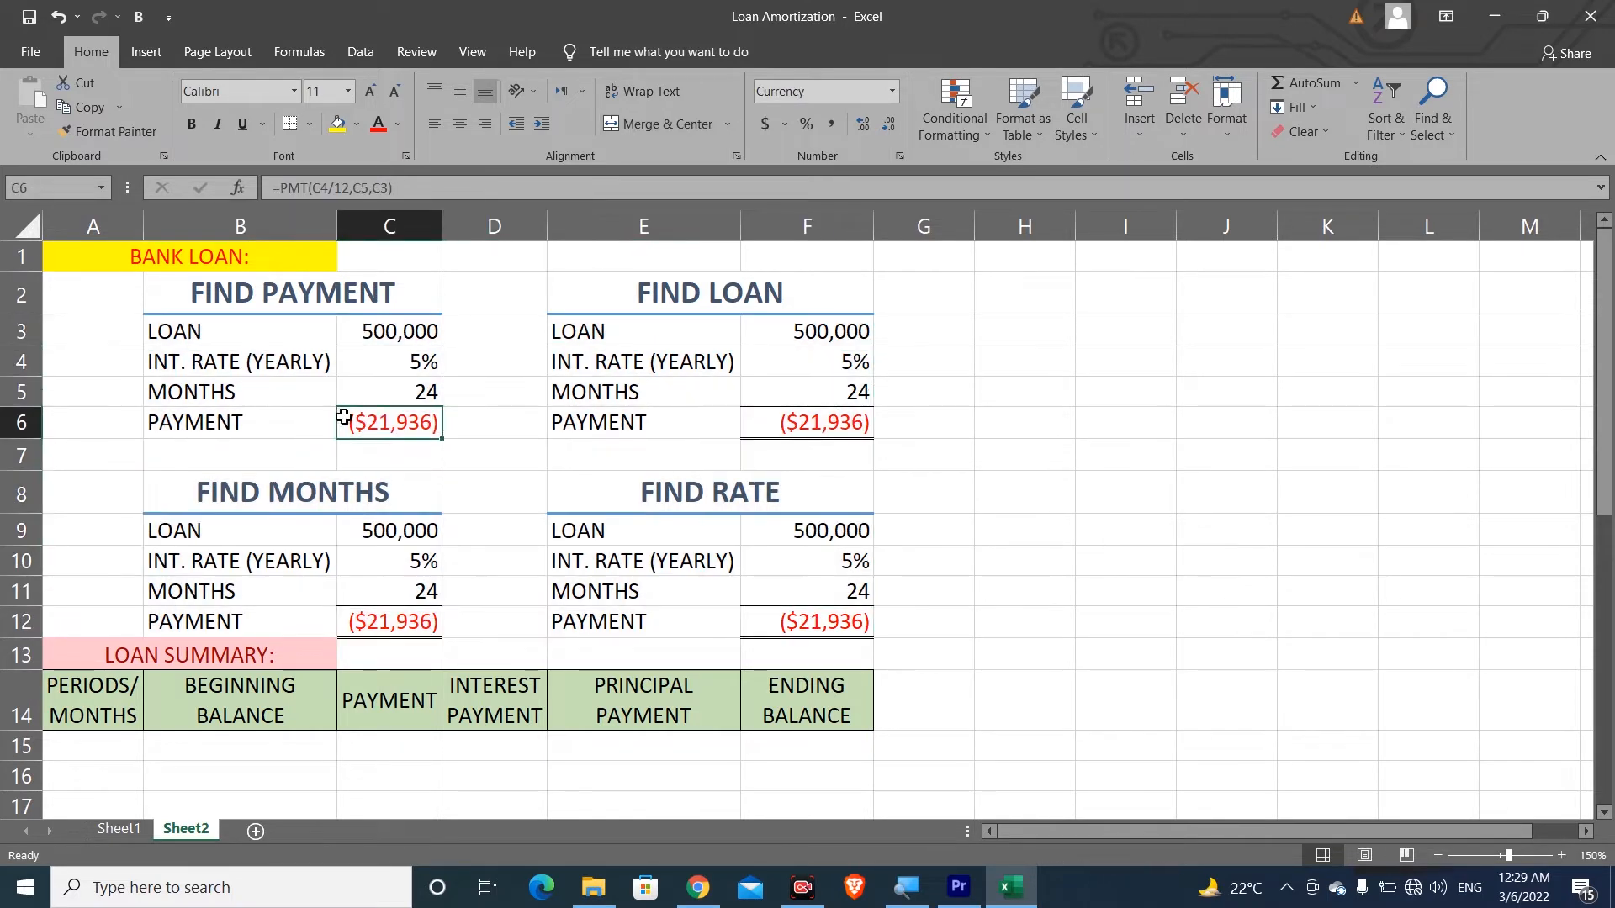
click(838, 429)
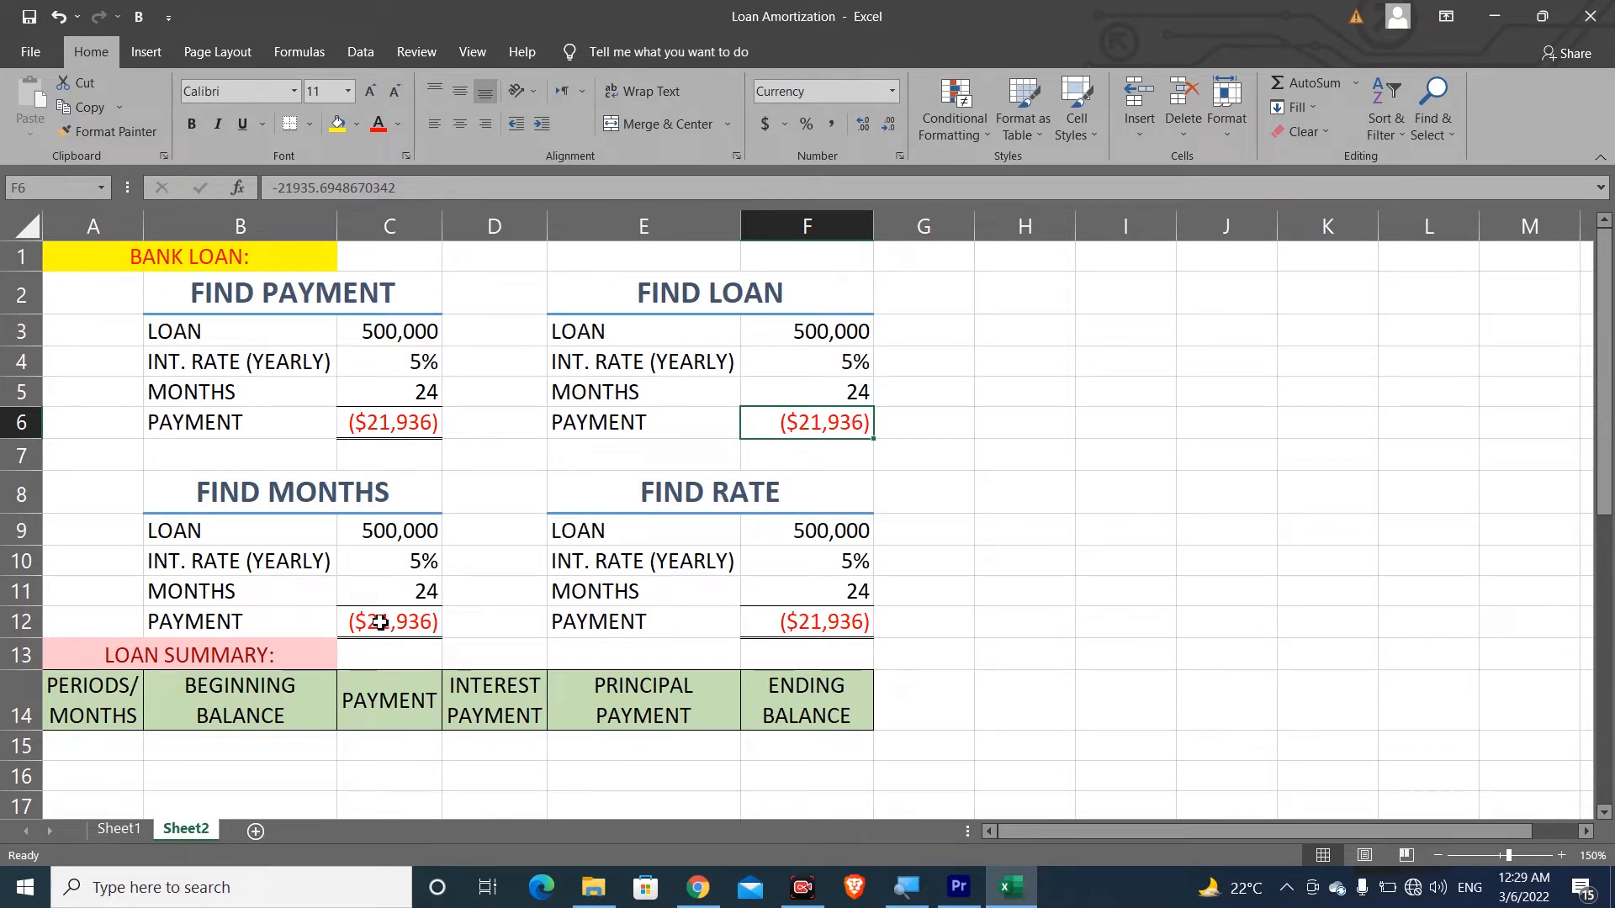
click(383, 422)
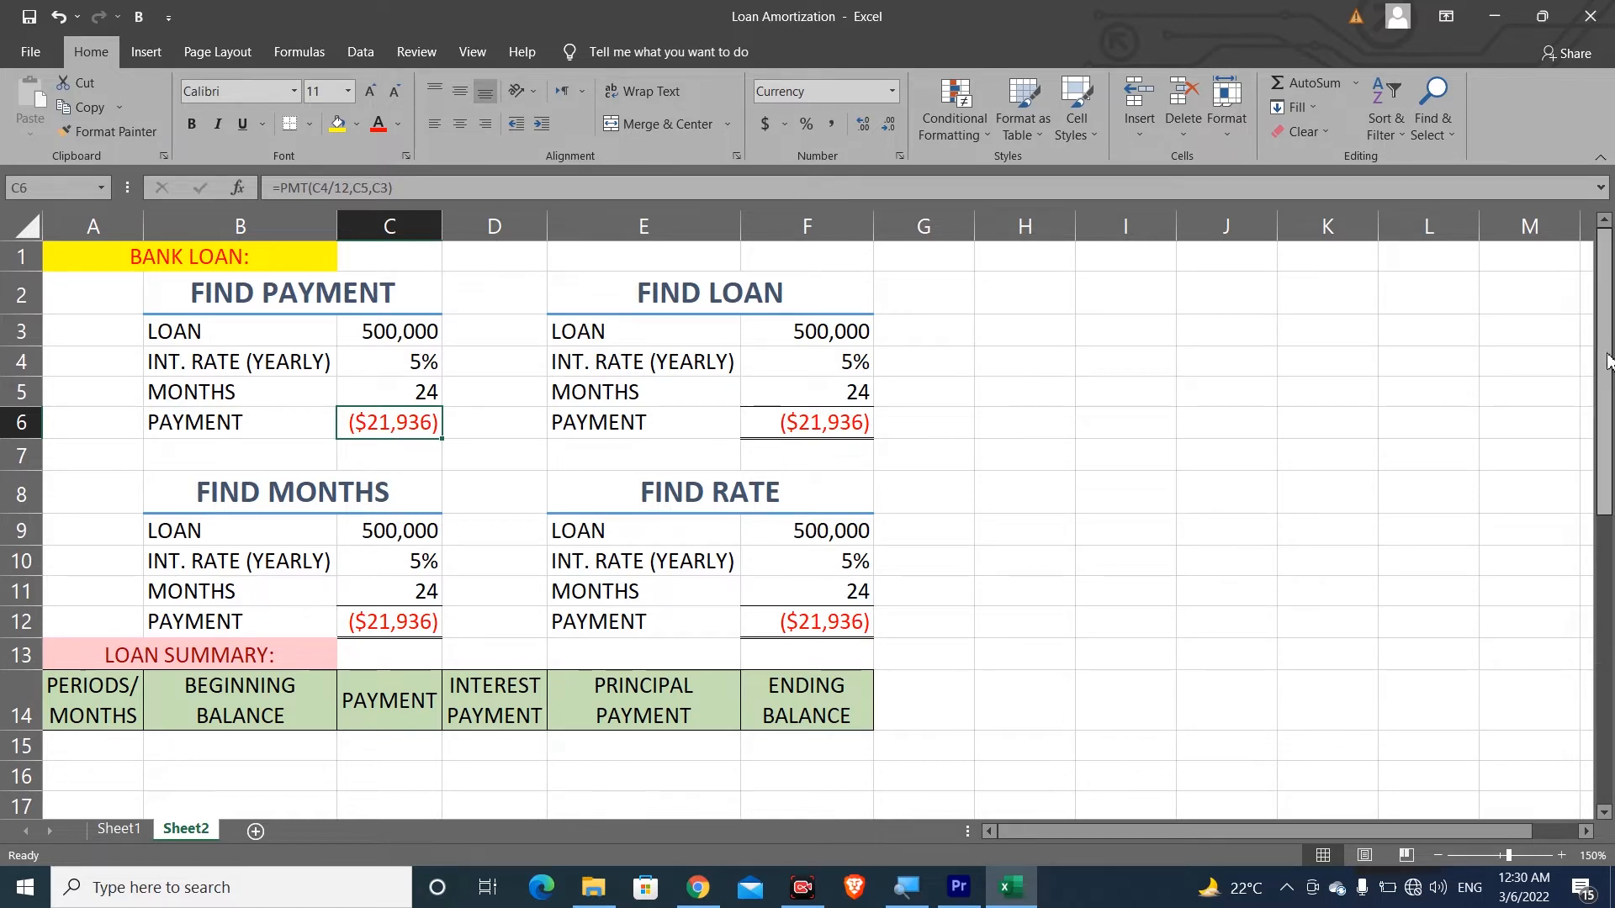
drag(1607, 310, 1610, 450)
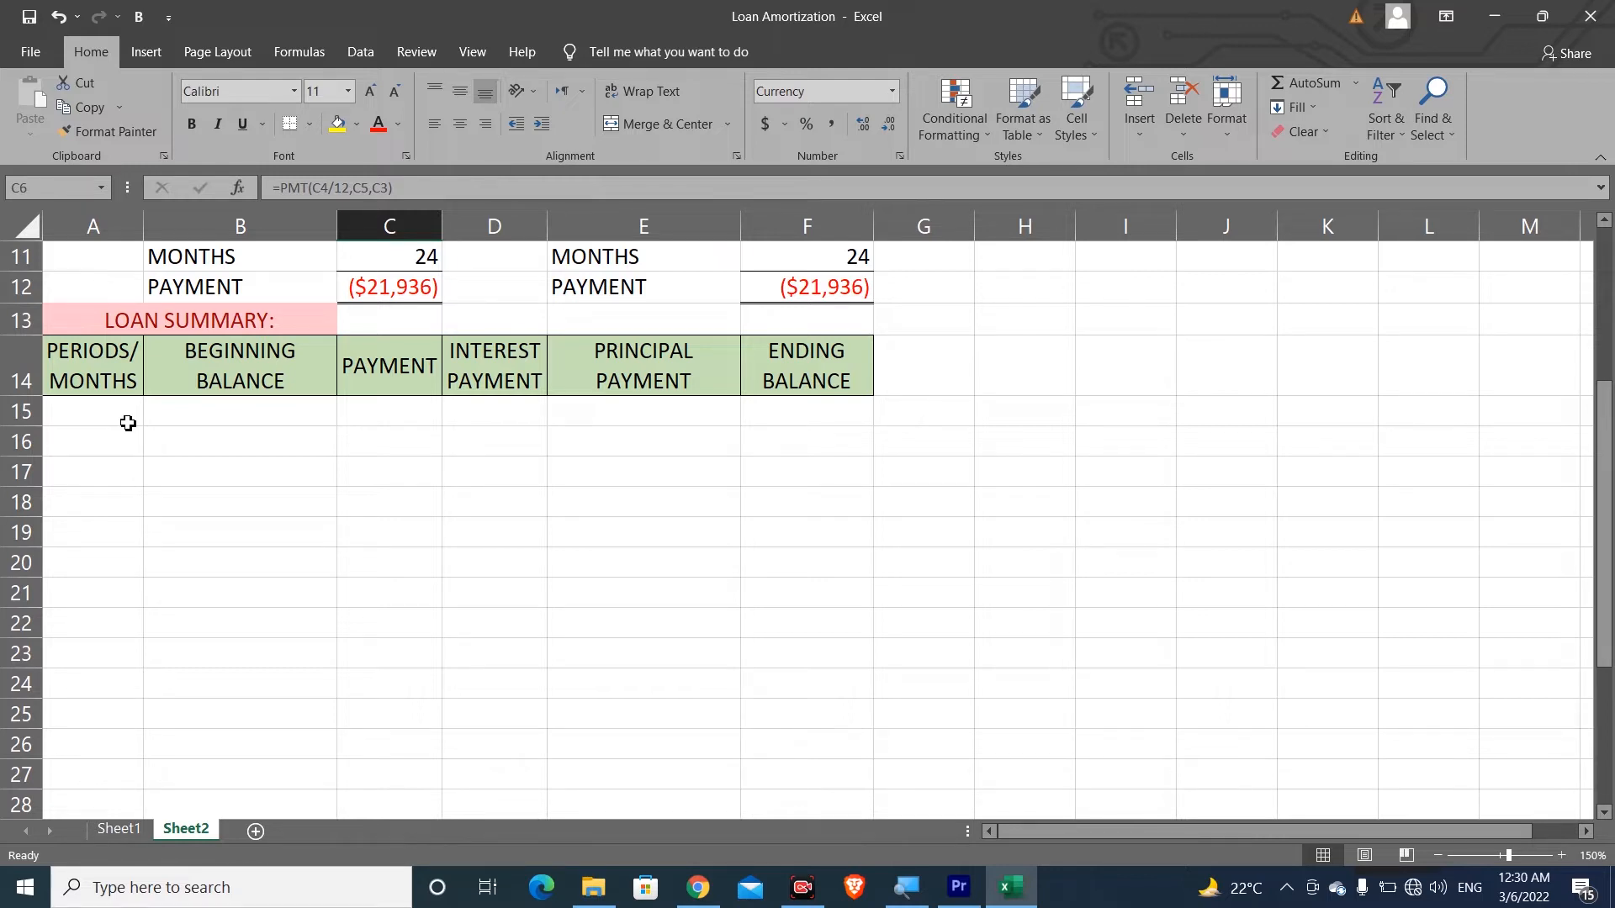
click(455, 408)
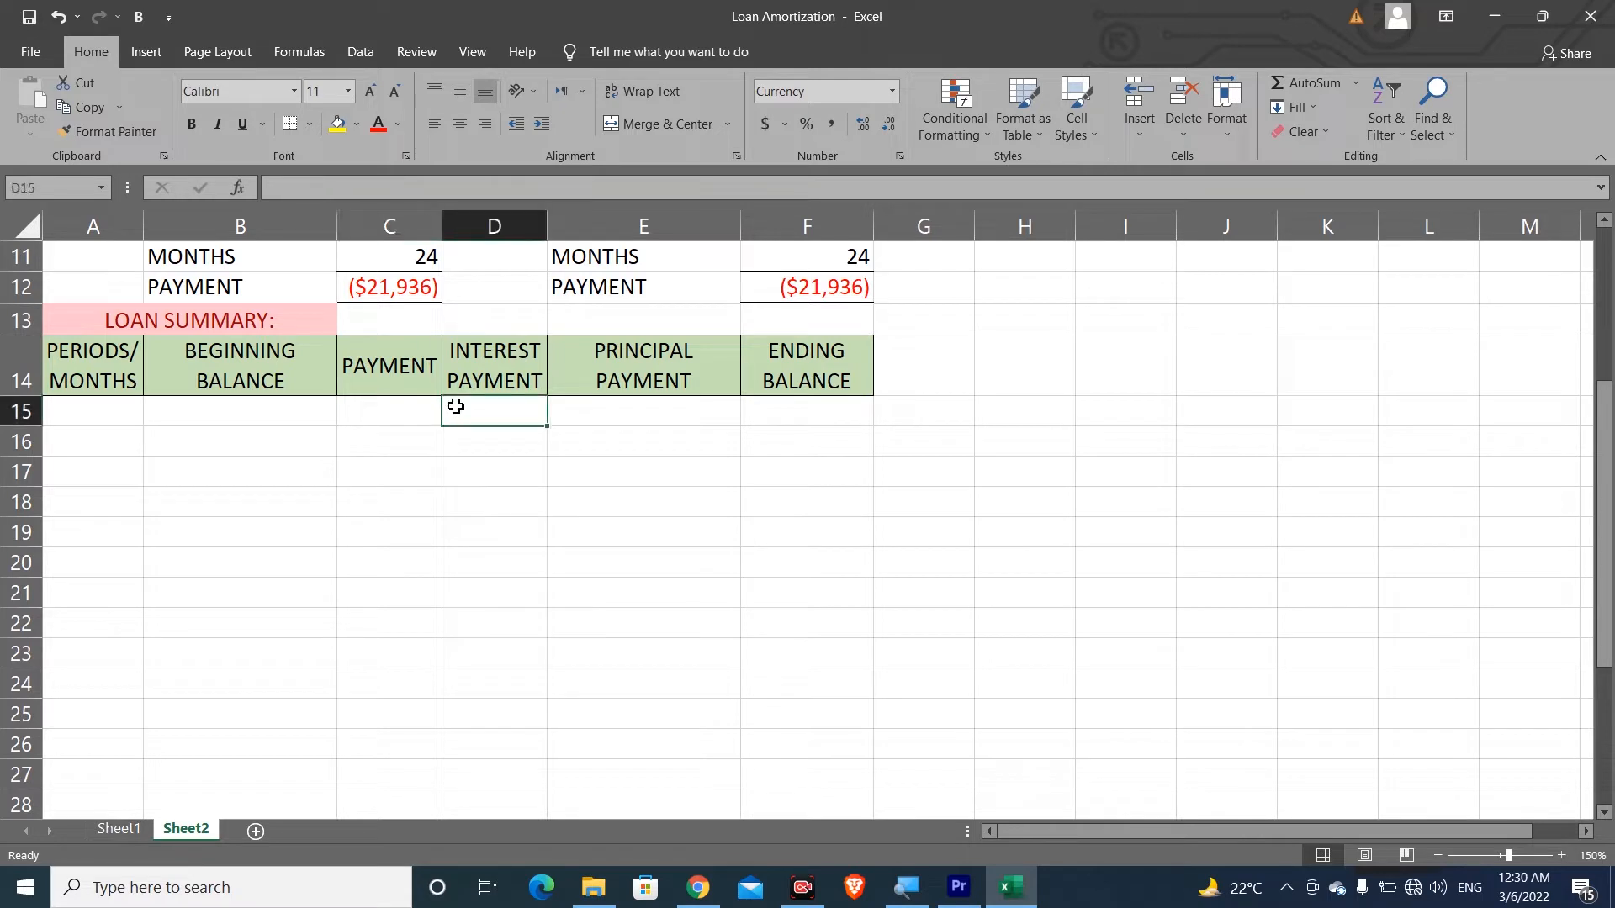
click(606, 418)
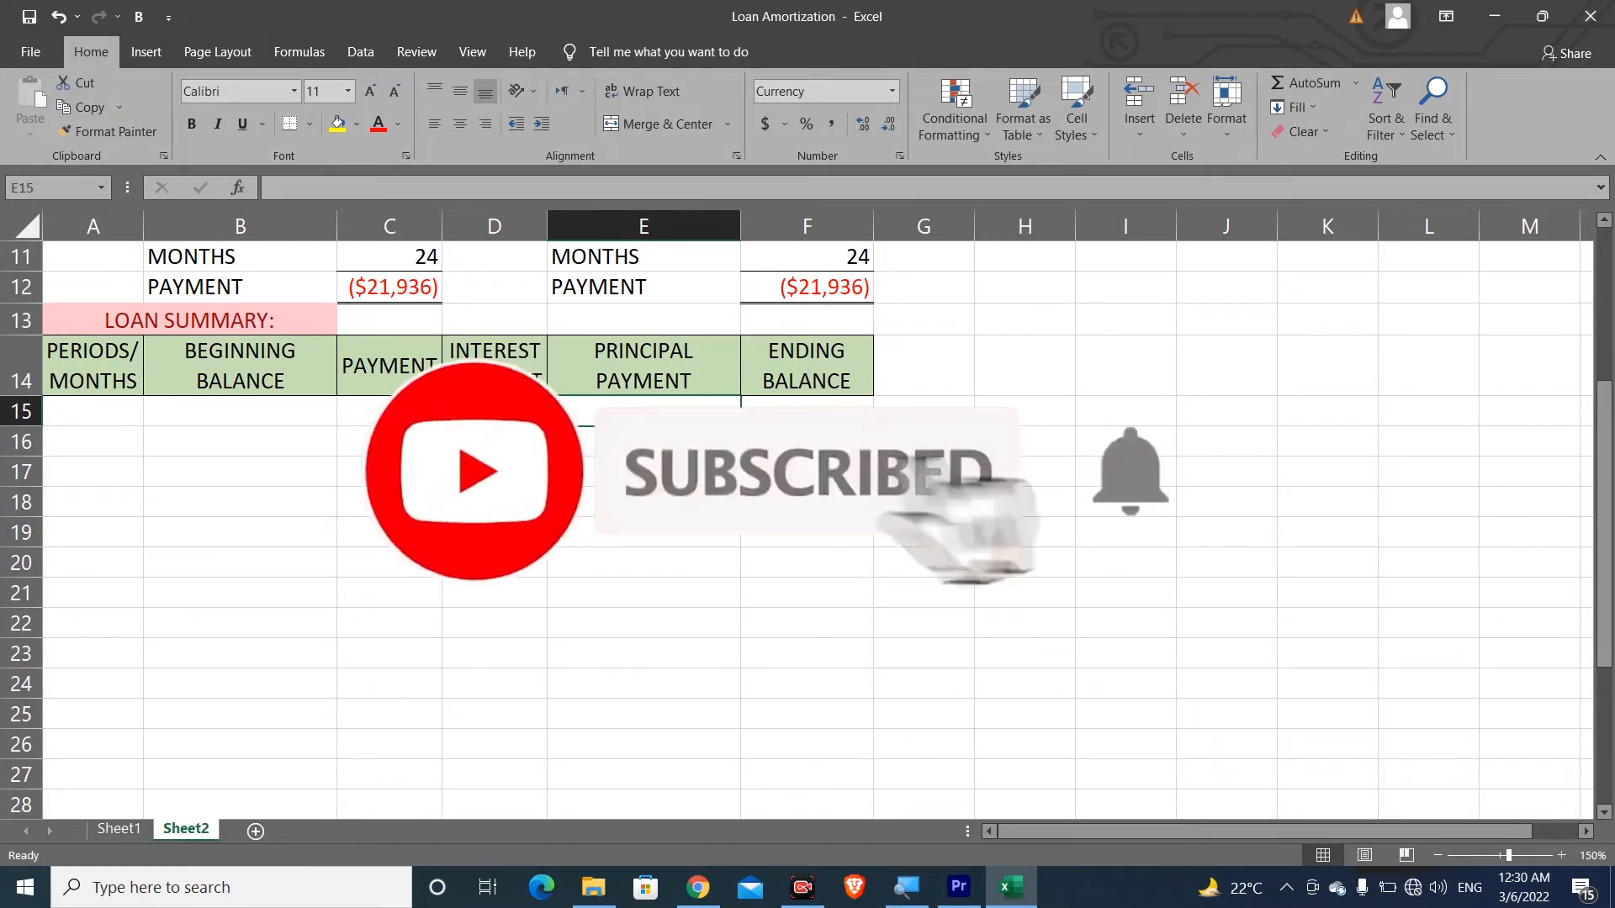
click(807, 412)
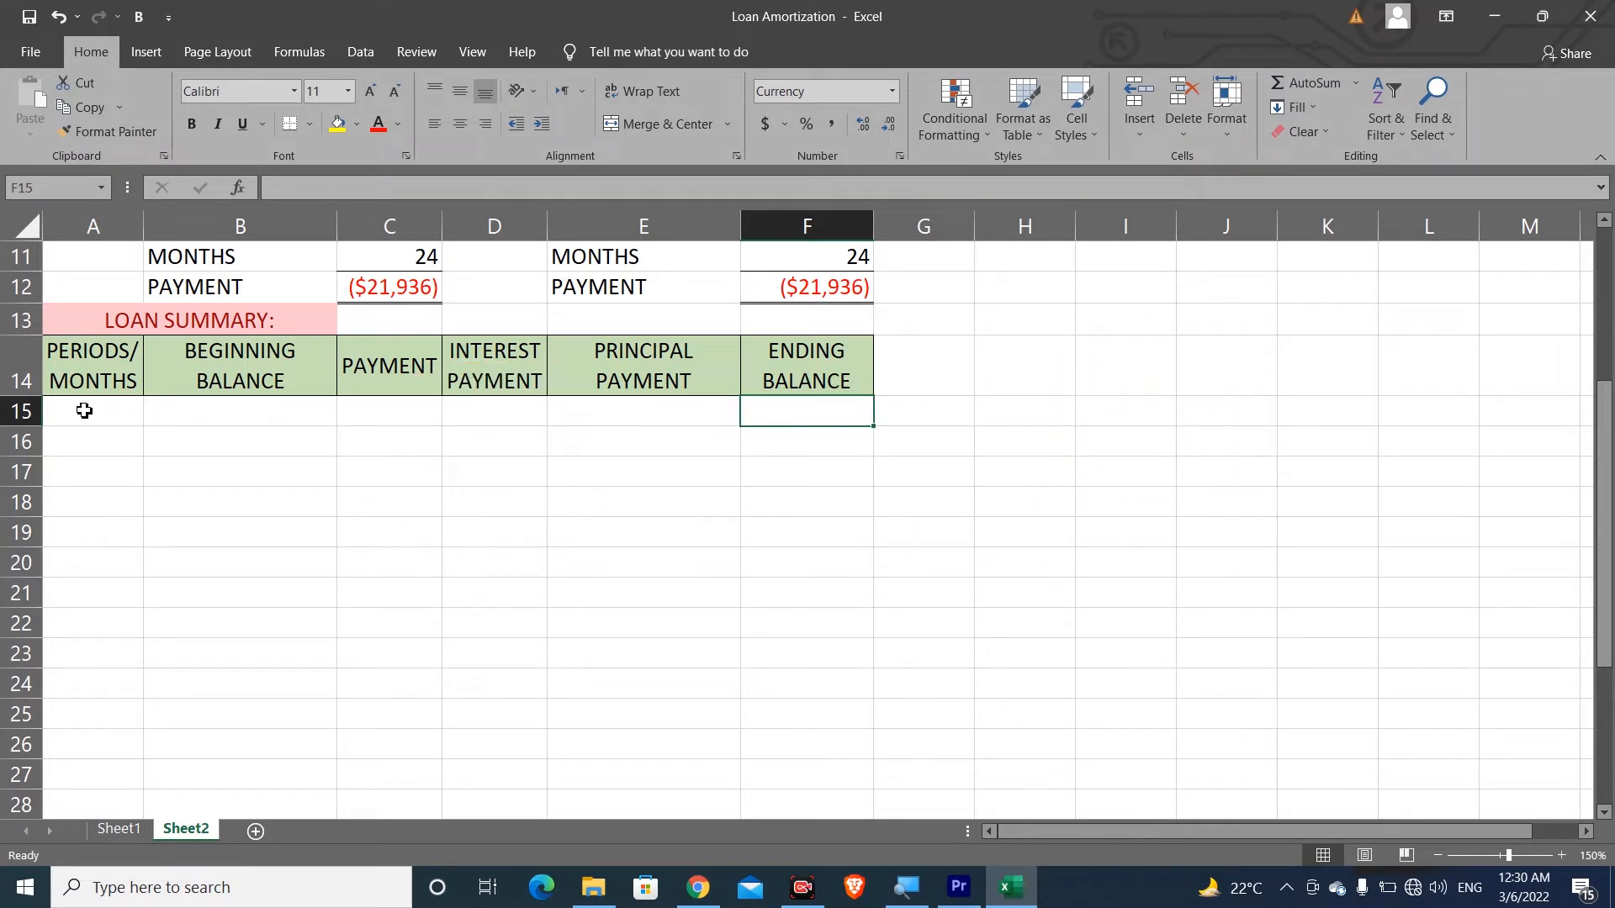
drag(87, 367, 815, 371)
Step: Enter 1 in A15 and fill the PERIODS/MONTHS column as a series from 1 to 24 down to A38
click(138, 404)
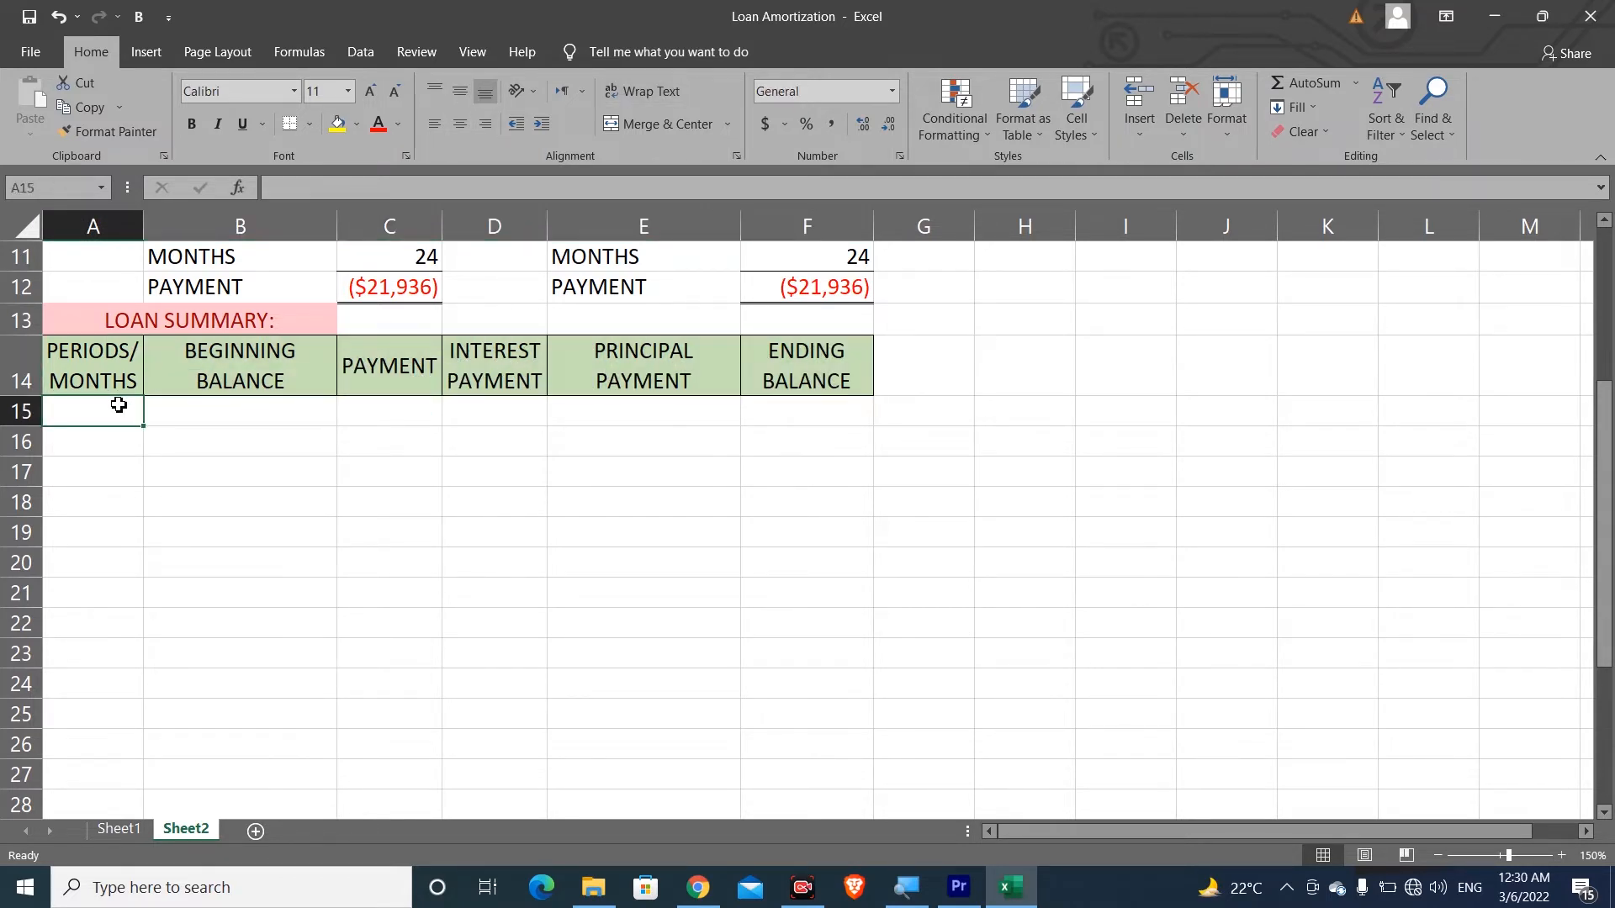
text(1)
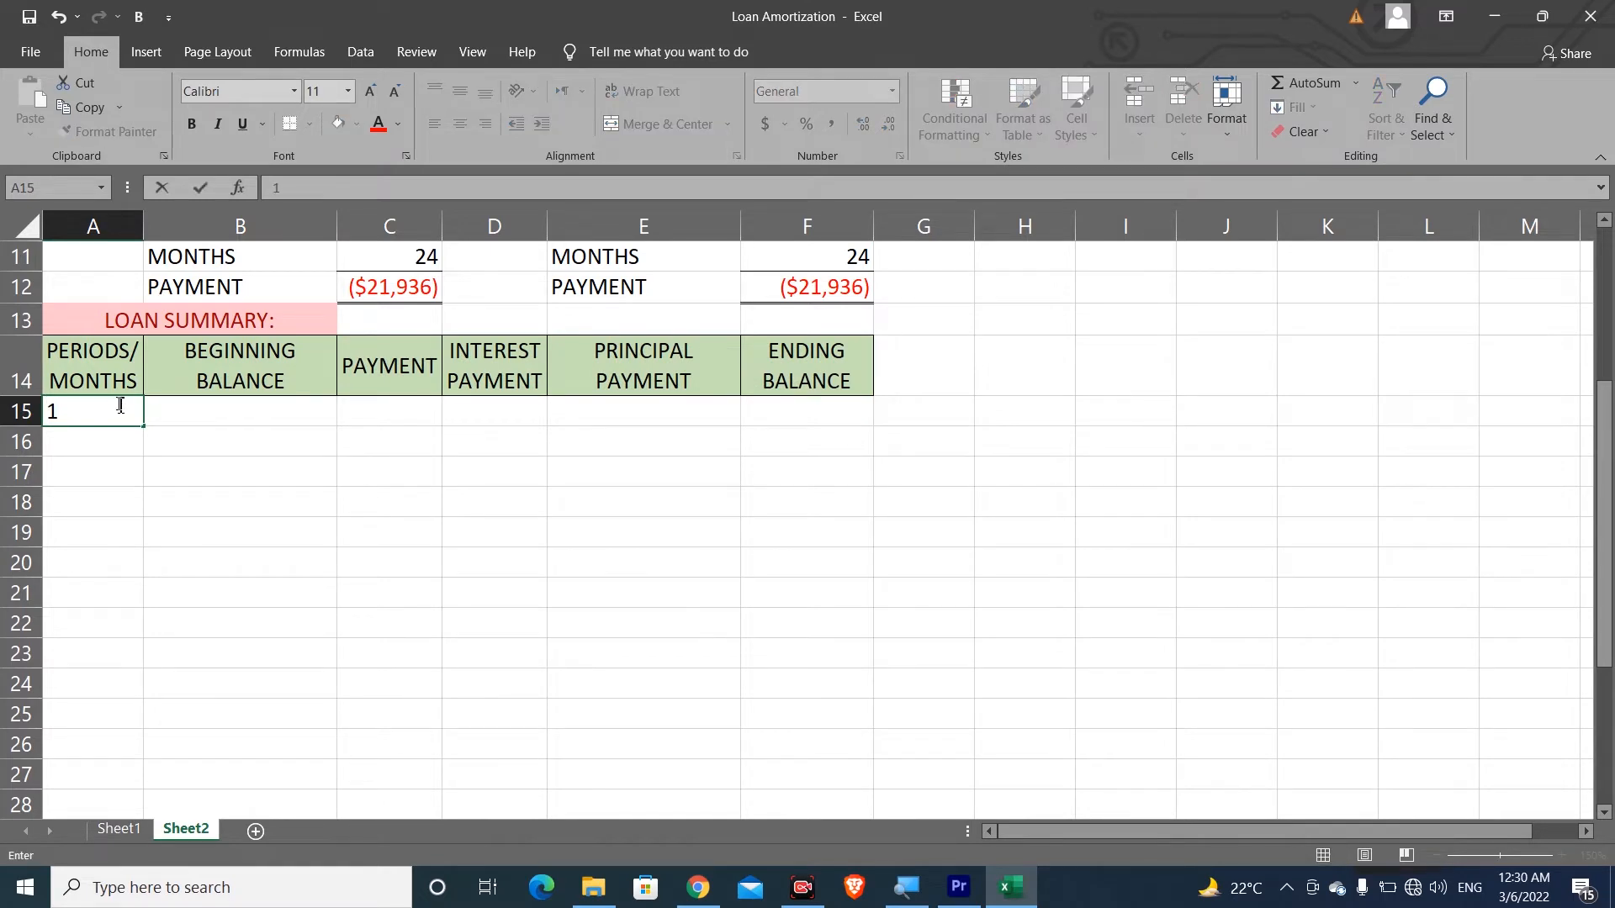
key(Return)
click(119, 406)
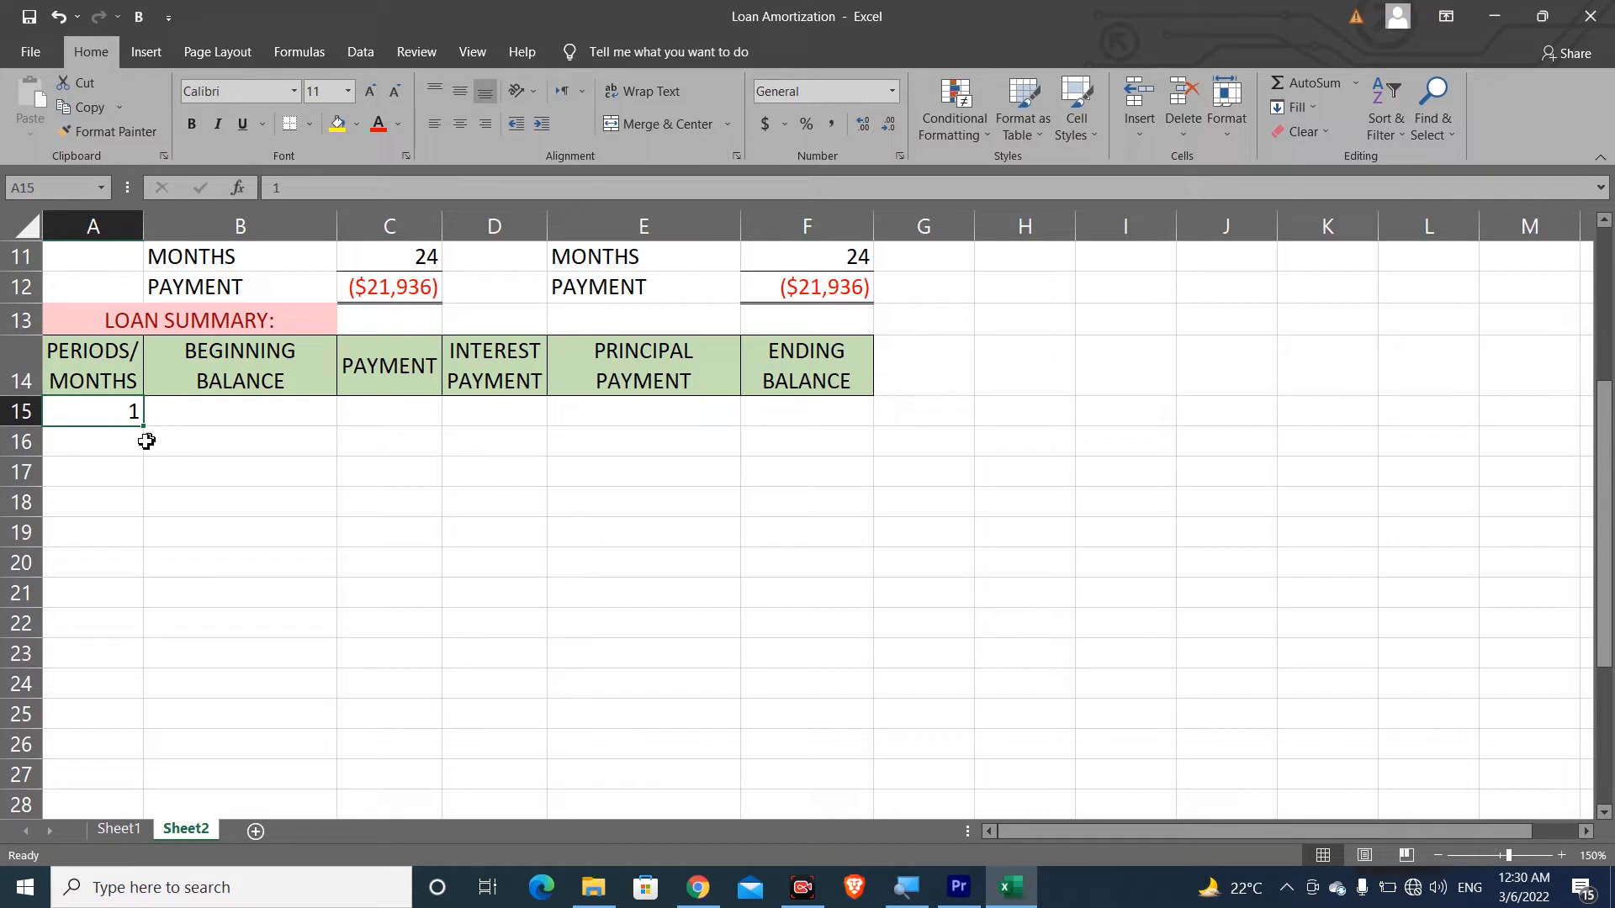
drag(148, 428, 128, 784)
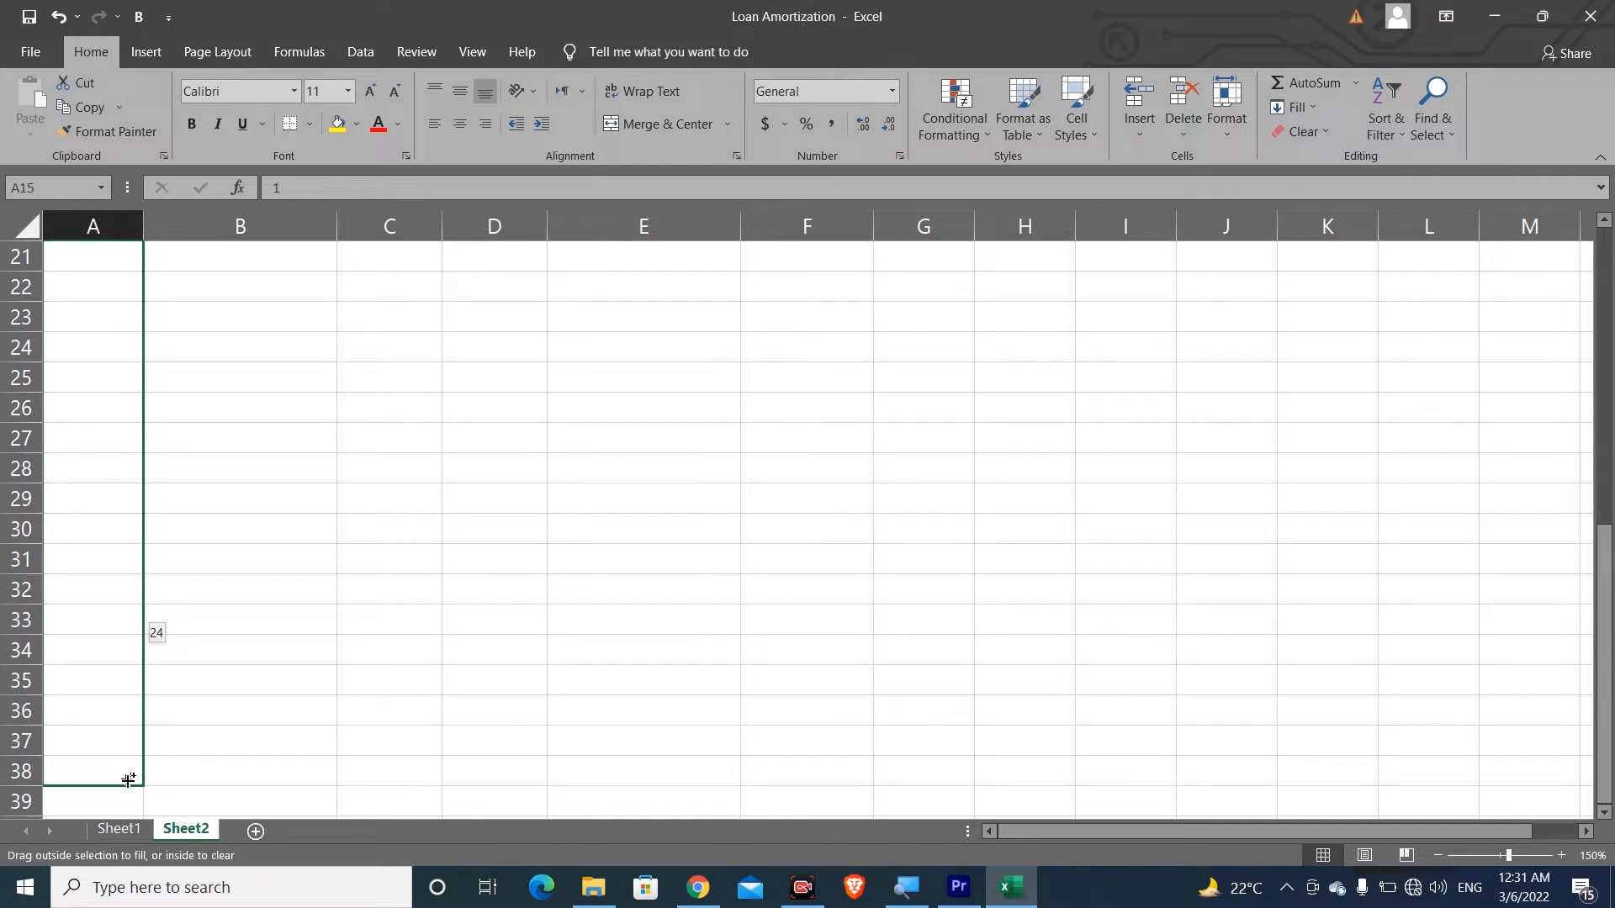
drag(128, 781, 127, 780)
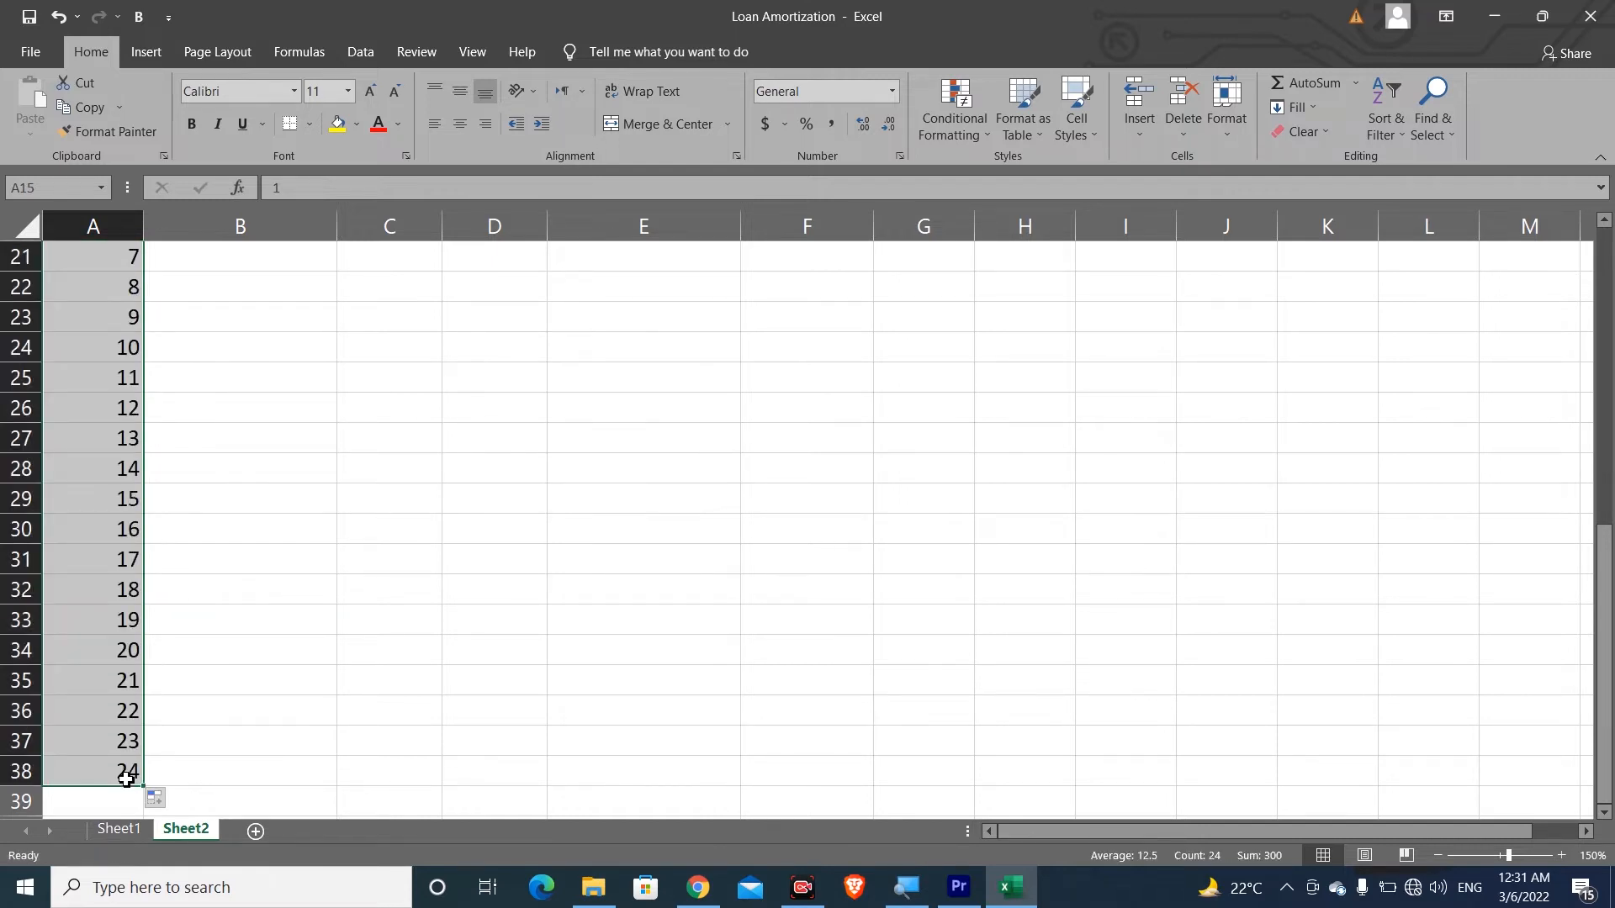
Step: Enter 500,000 in B15 as the beginning balance of period 1
key(ctrl+Up)
key(Up)
key(Up)
key(Up)
key(Up)
key(Up)
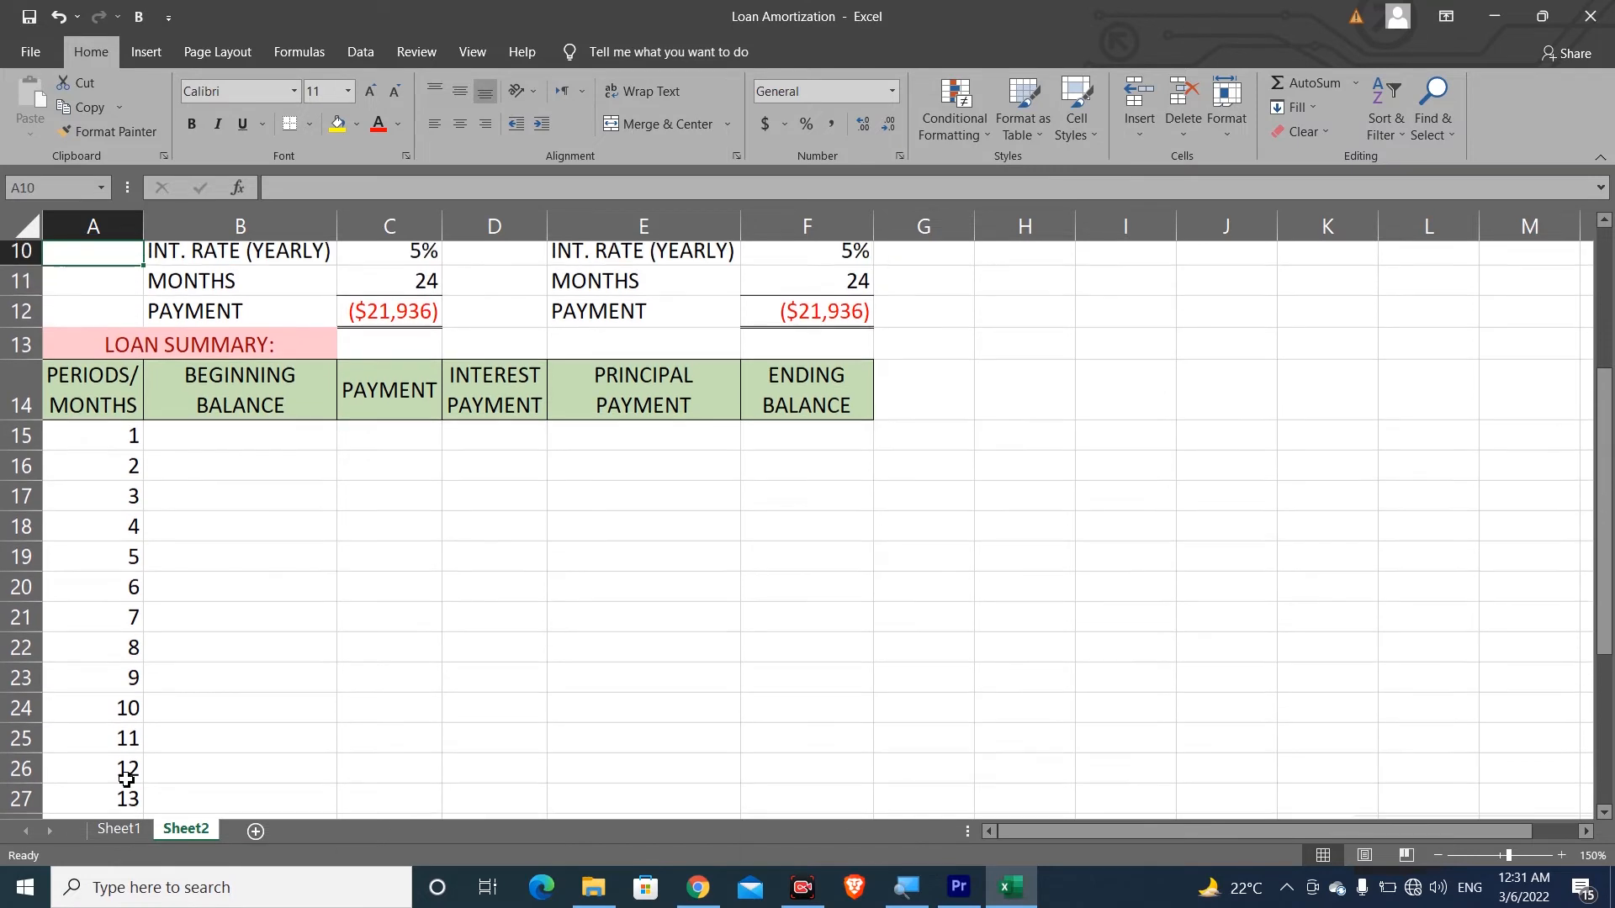
key(Down)
key(Down)
key(Down)
key(Down)
key(Down)
key(Down)
key(Down)
key(Right)
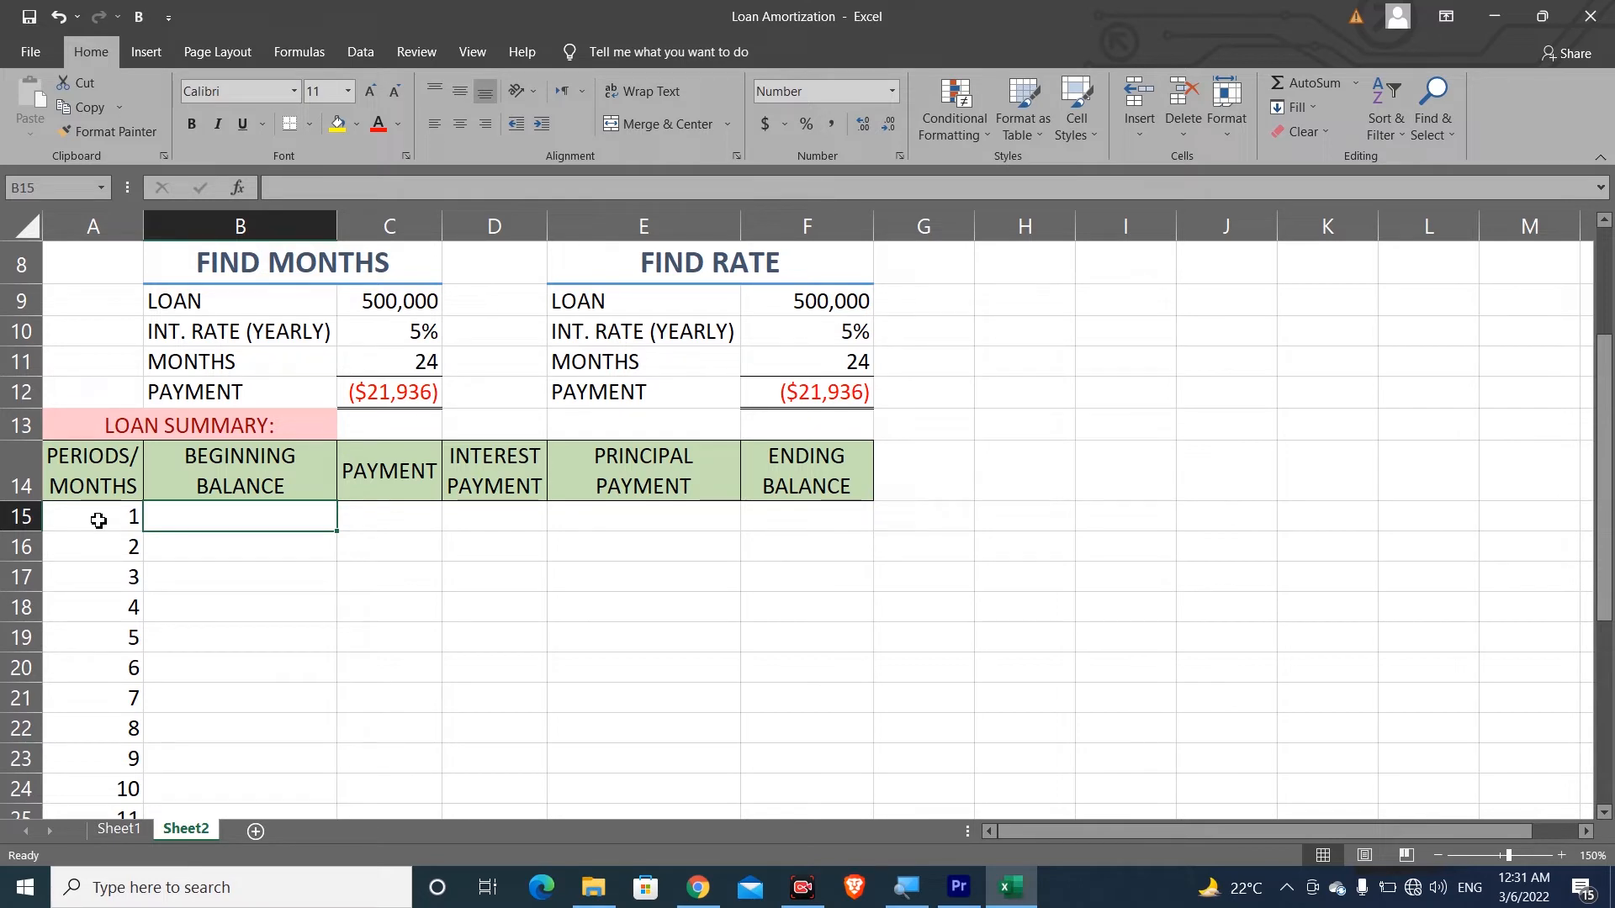
text(500,000)
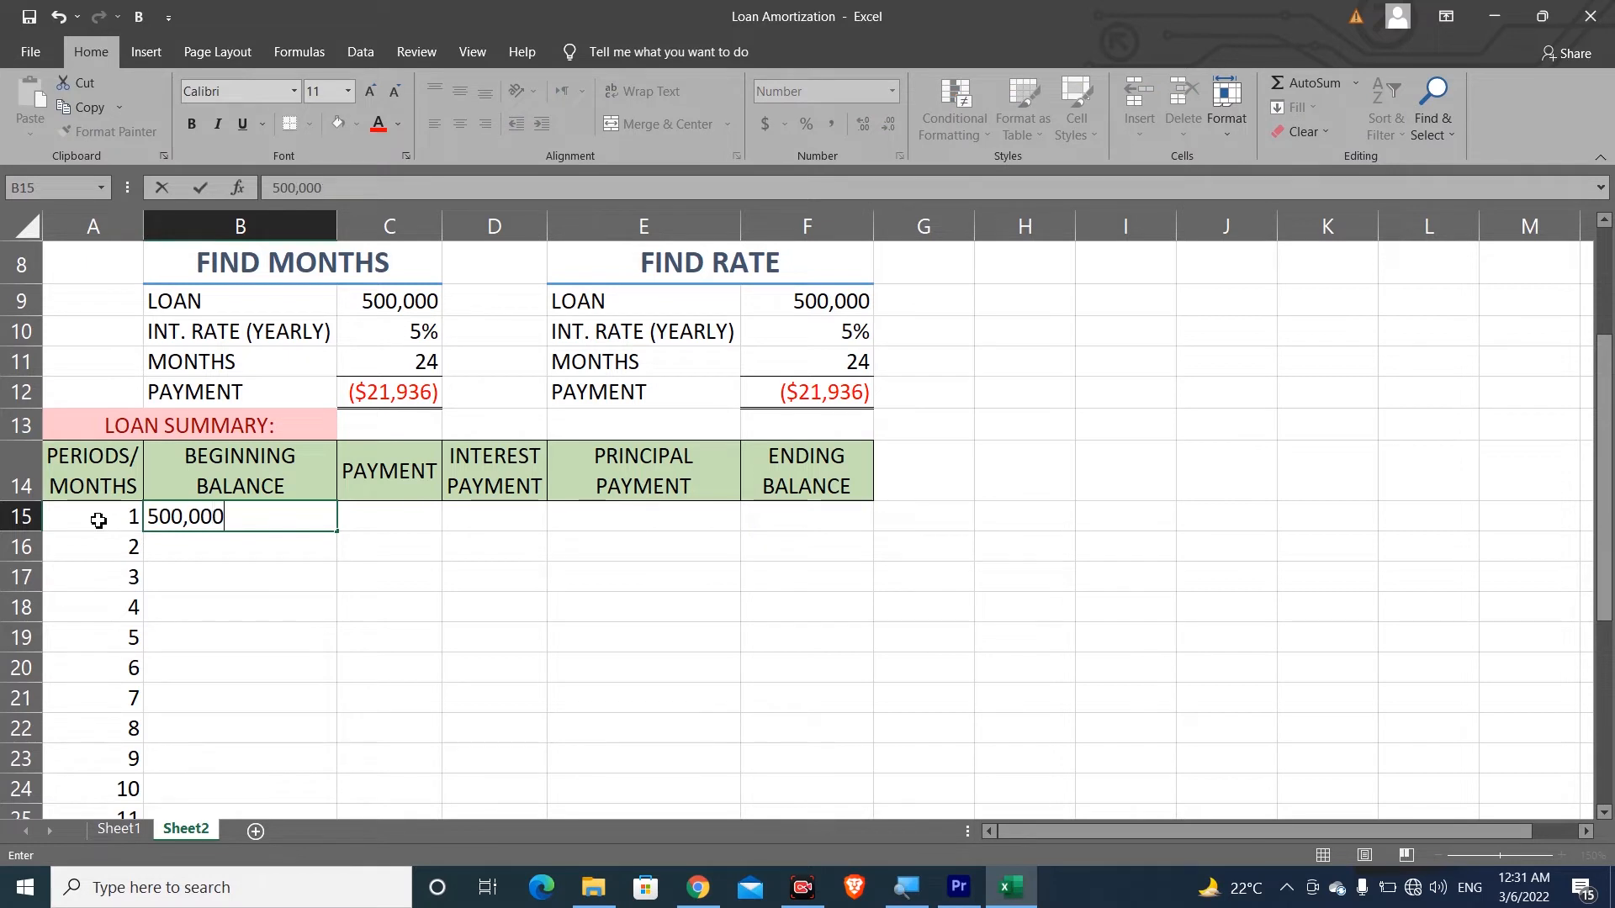
key(Return)
Step: Link the period 1 payment in C15 to the FIND MONTHS payment with the absolute reference =$C$12
key(Right)
key(Up)
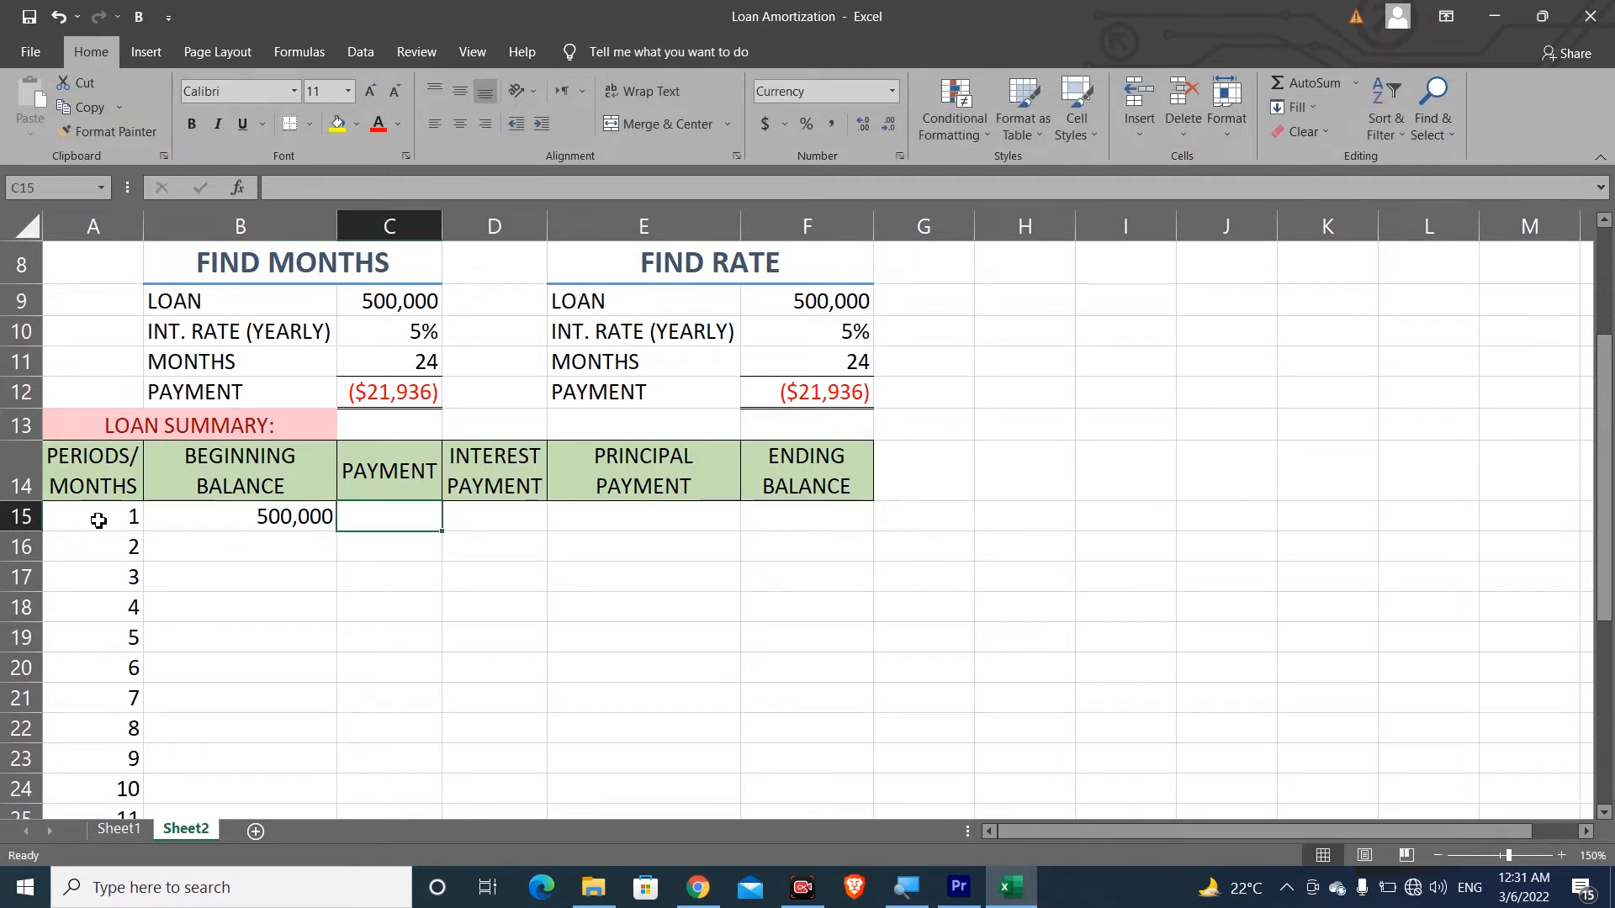
text(=)
key(Up)
key(Up)
key(Up)
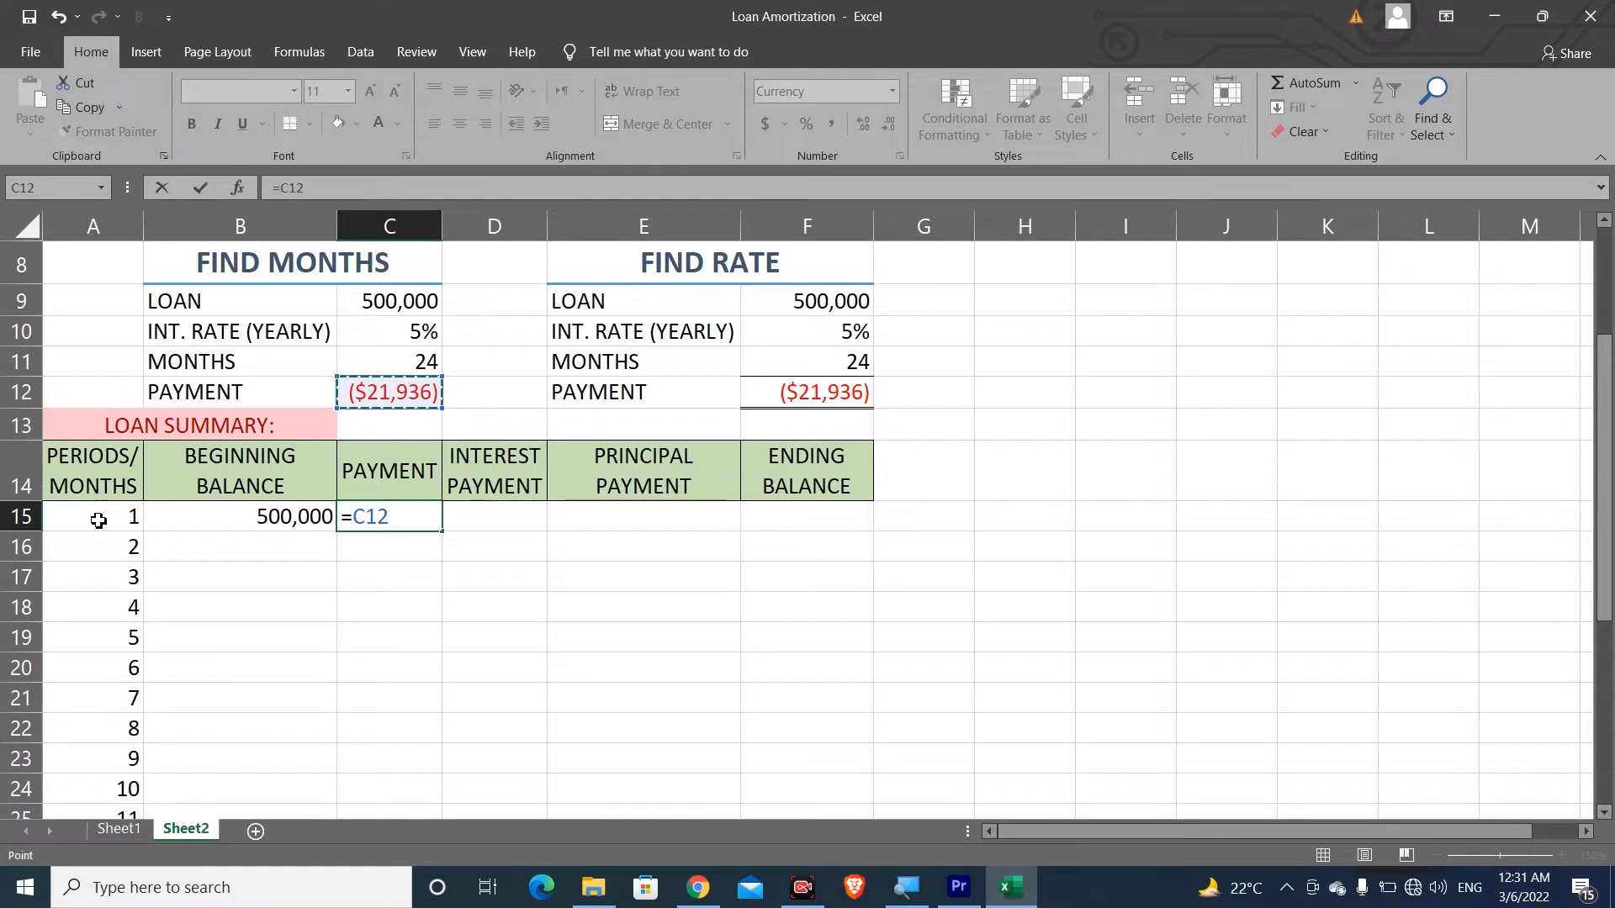
key(F4)
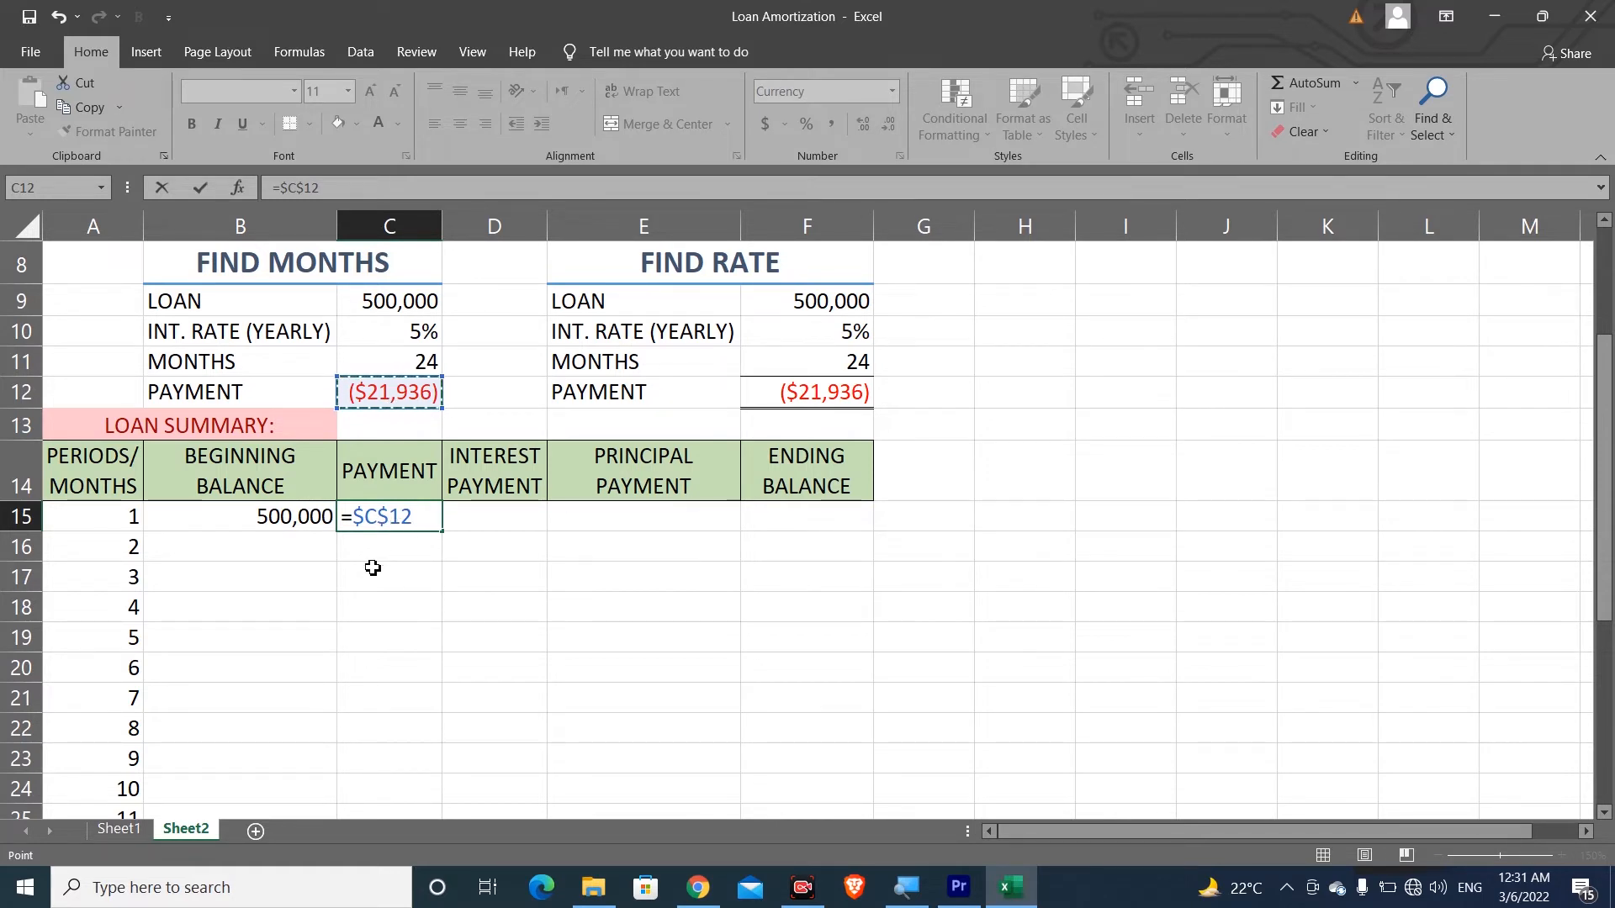
key(Return)
key(Up)
key(Right)
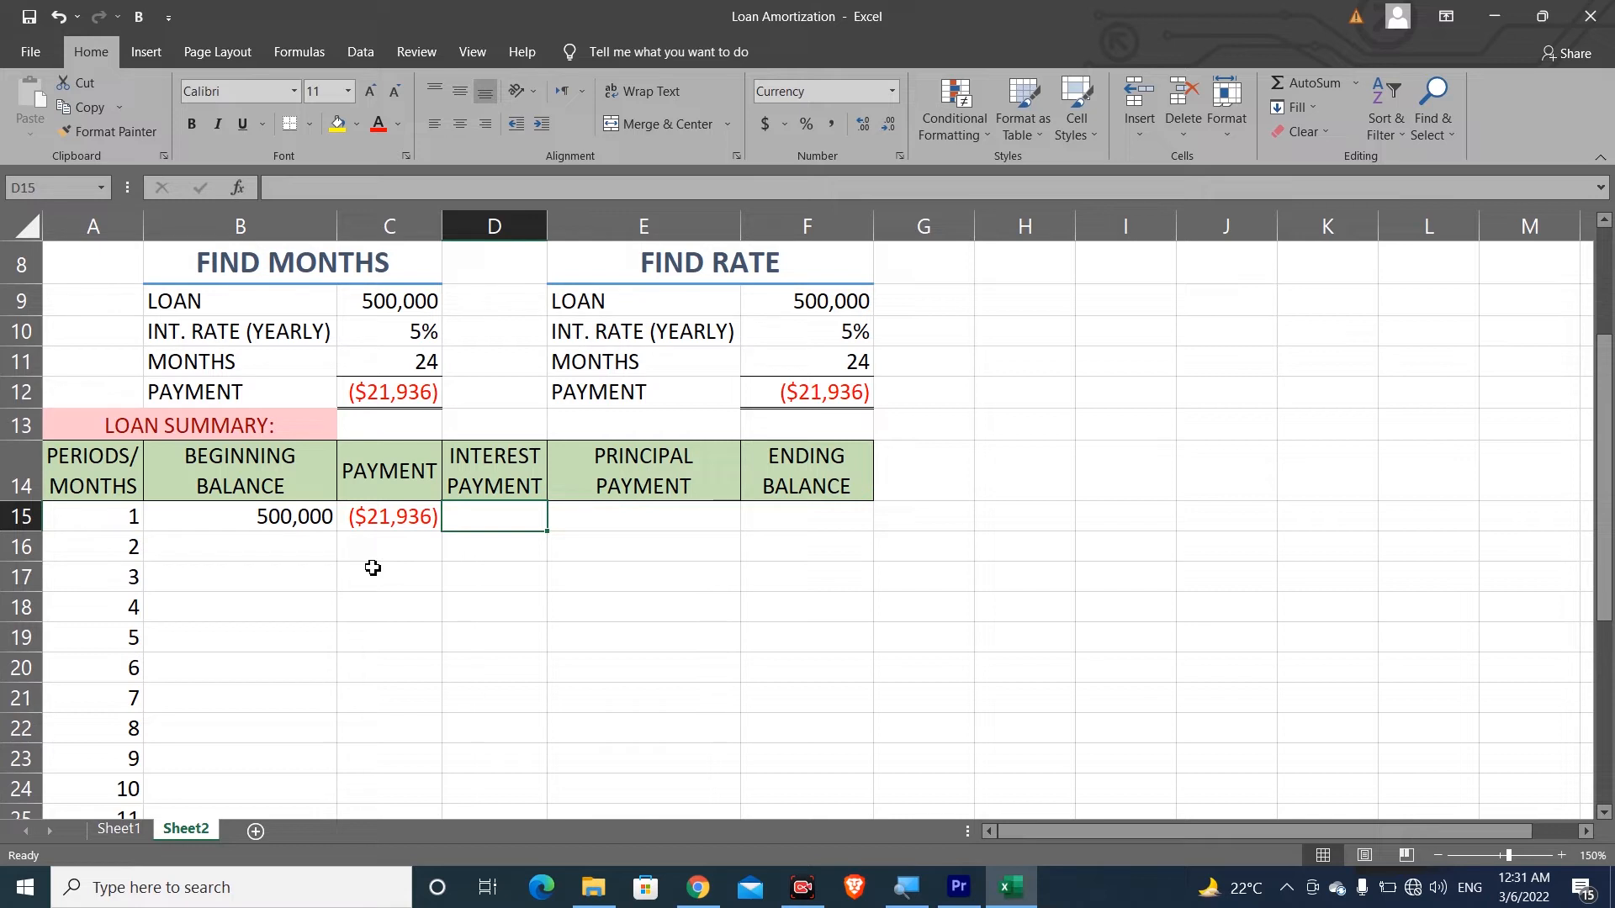
click(379, 527)
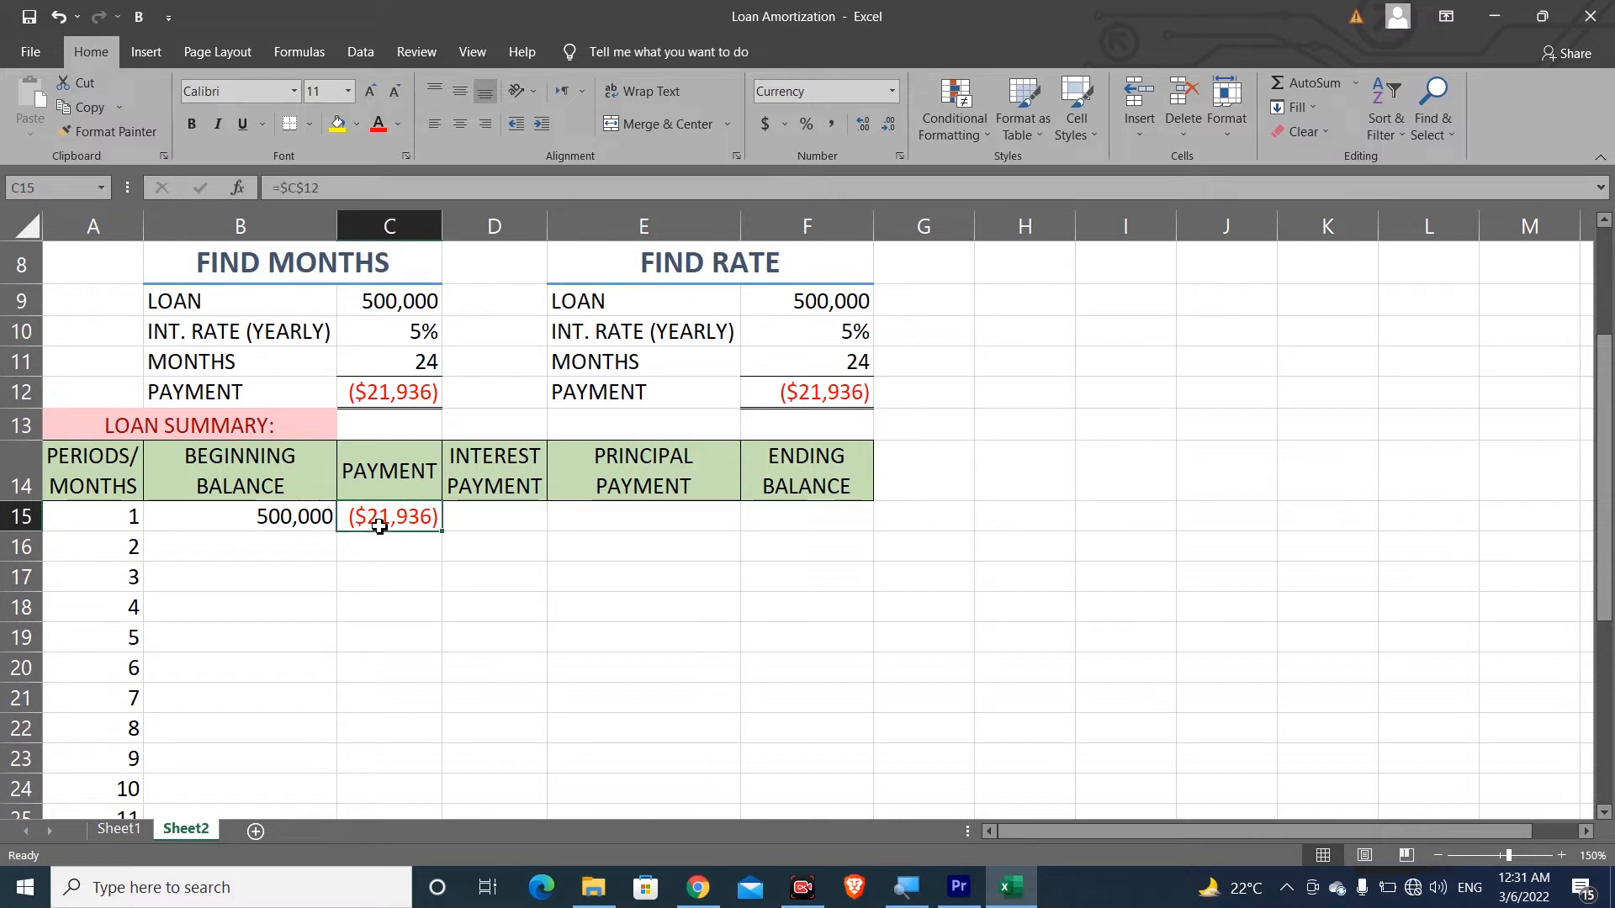
Step: Start an IPMT formula in D15 with the absolute monthly rate $C$10/12 as its rate argument
click(492, 512)
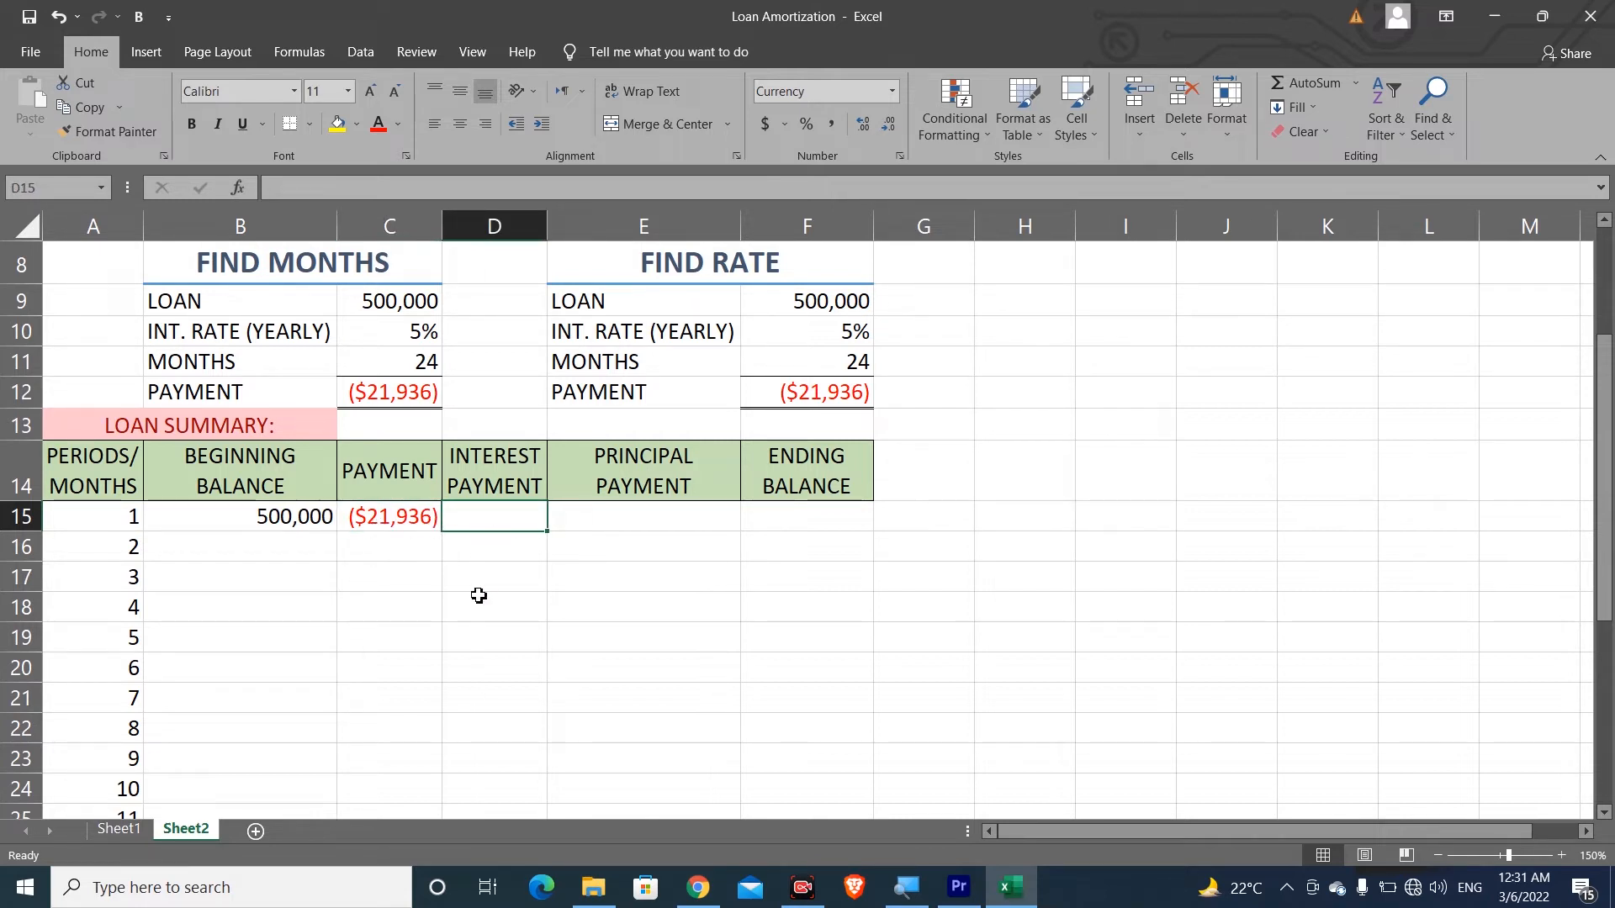
text(=IPMT()
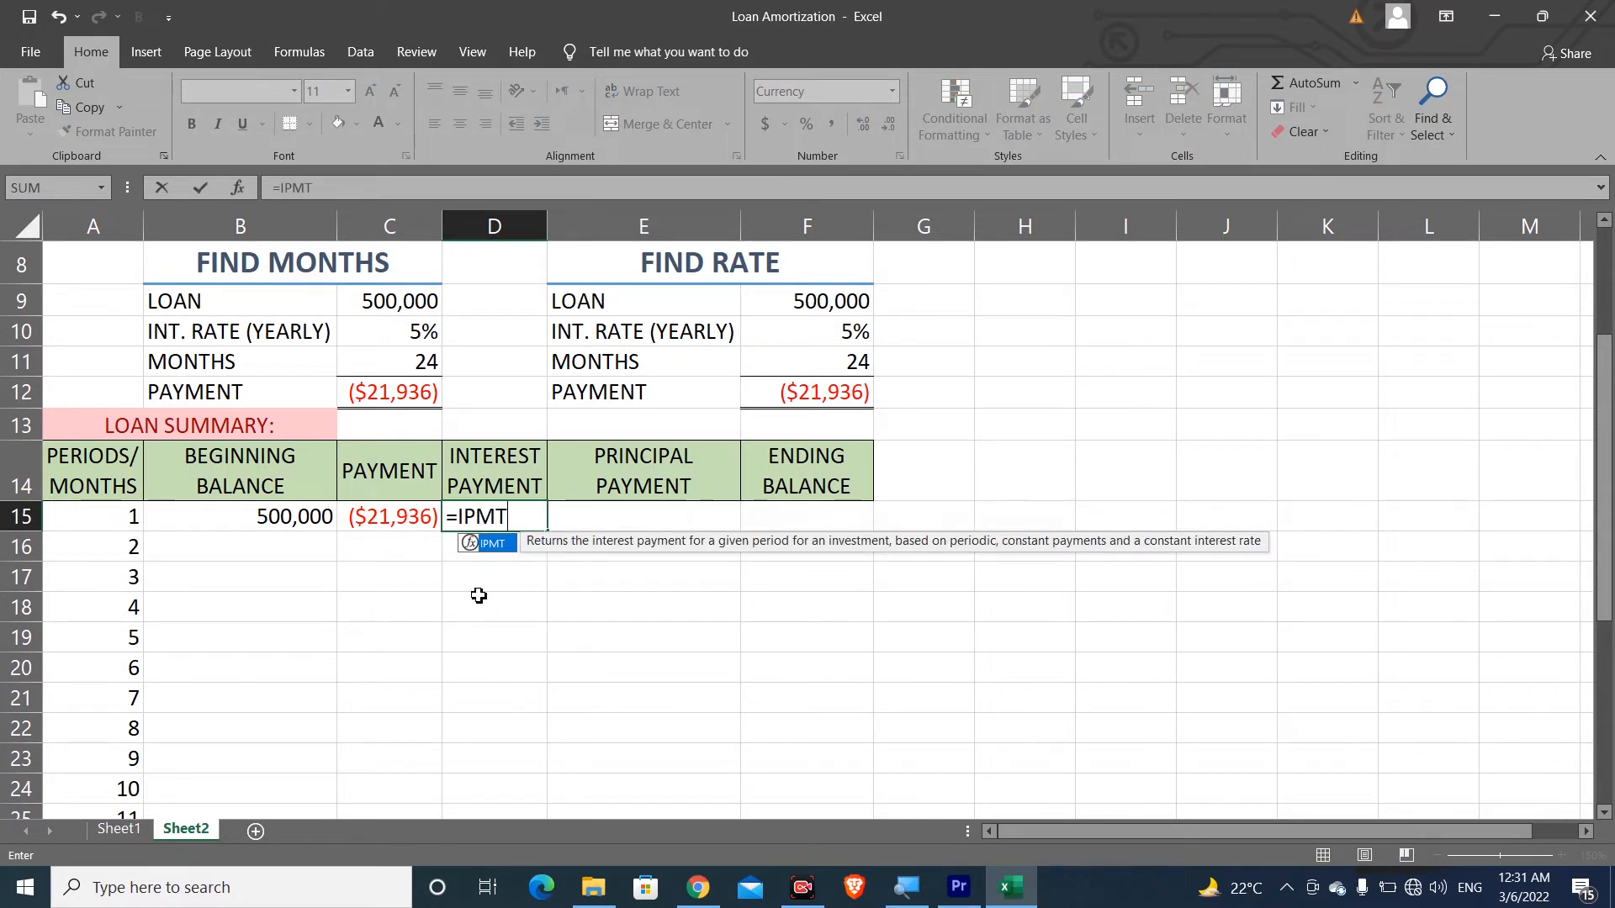
key(Up)
key(Up)
key(Up)
key(Up)
key(Left)
key(Up)
text(/12)
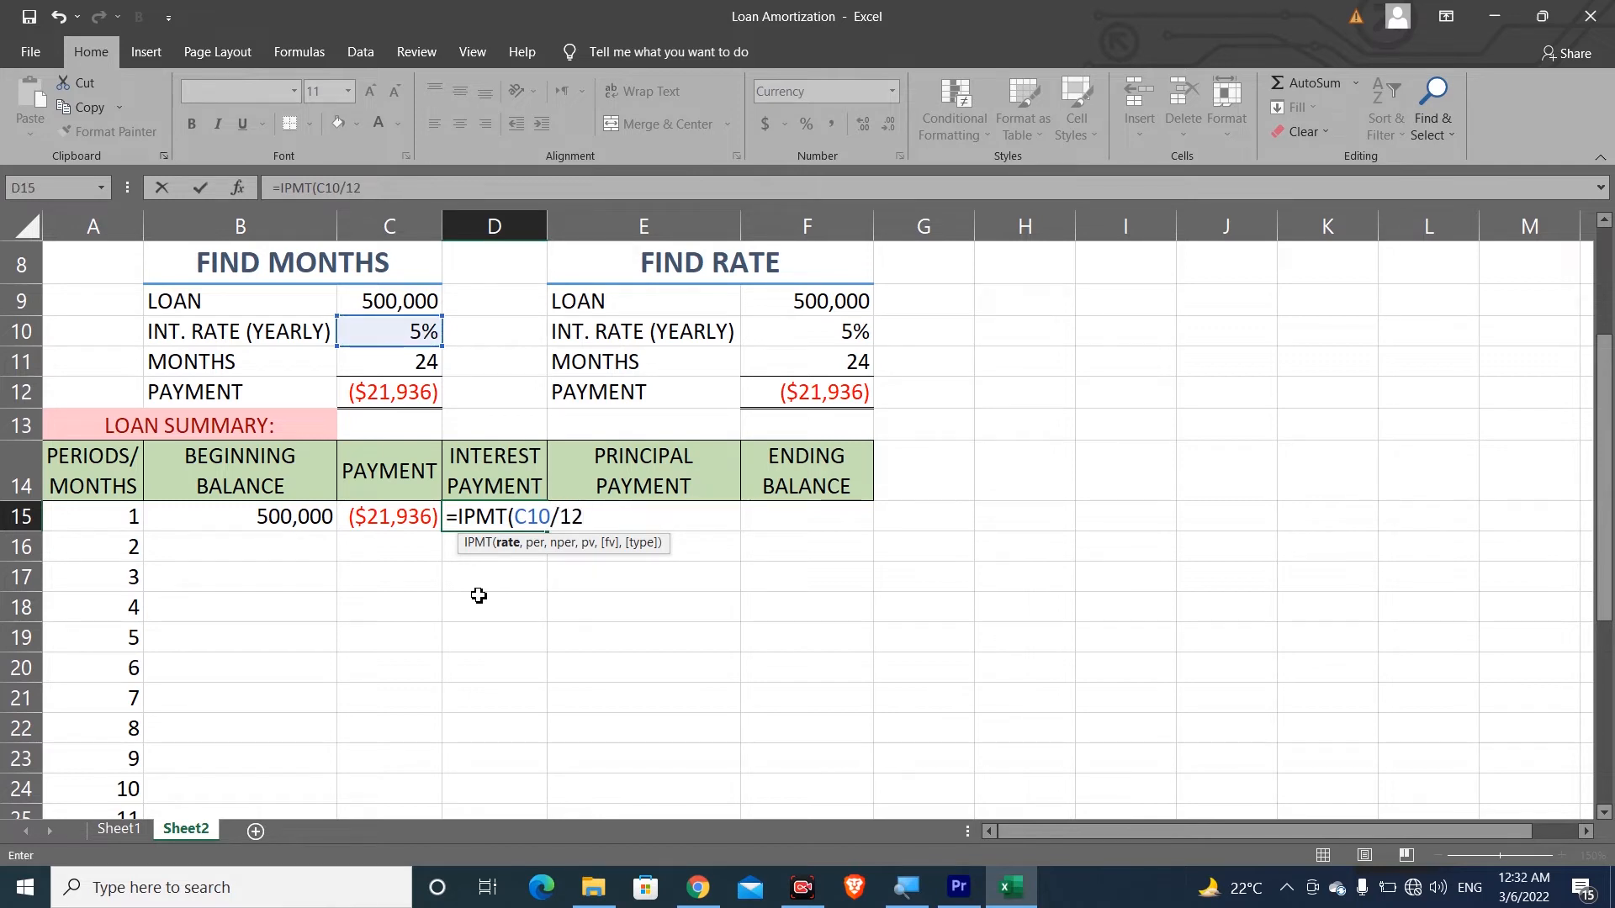
key(BackSpace)
key(BackSpace)
key(BackSpace)
key(F4)
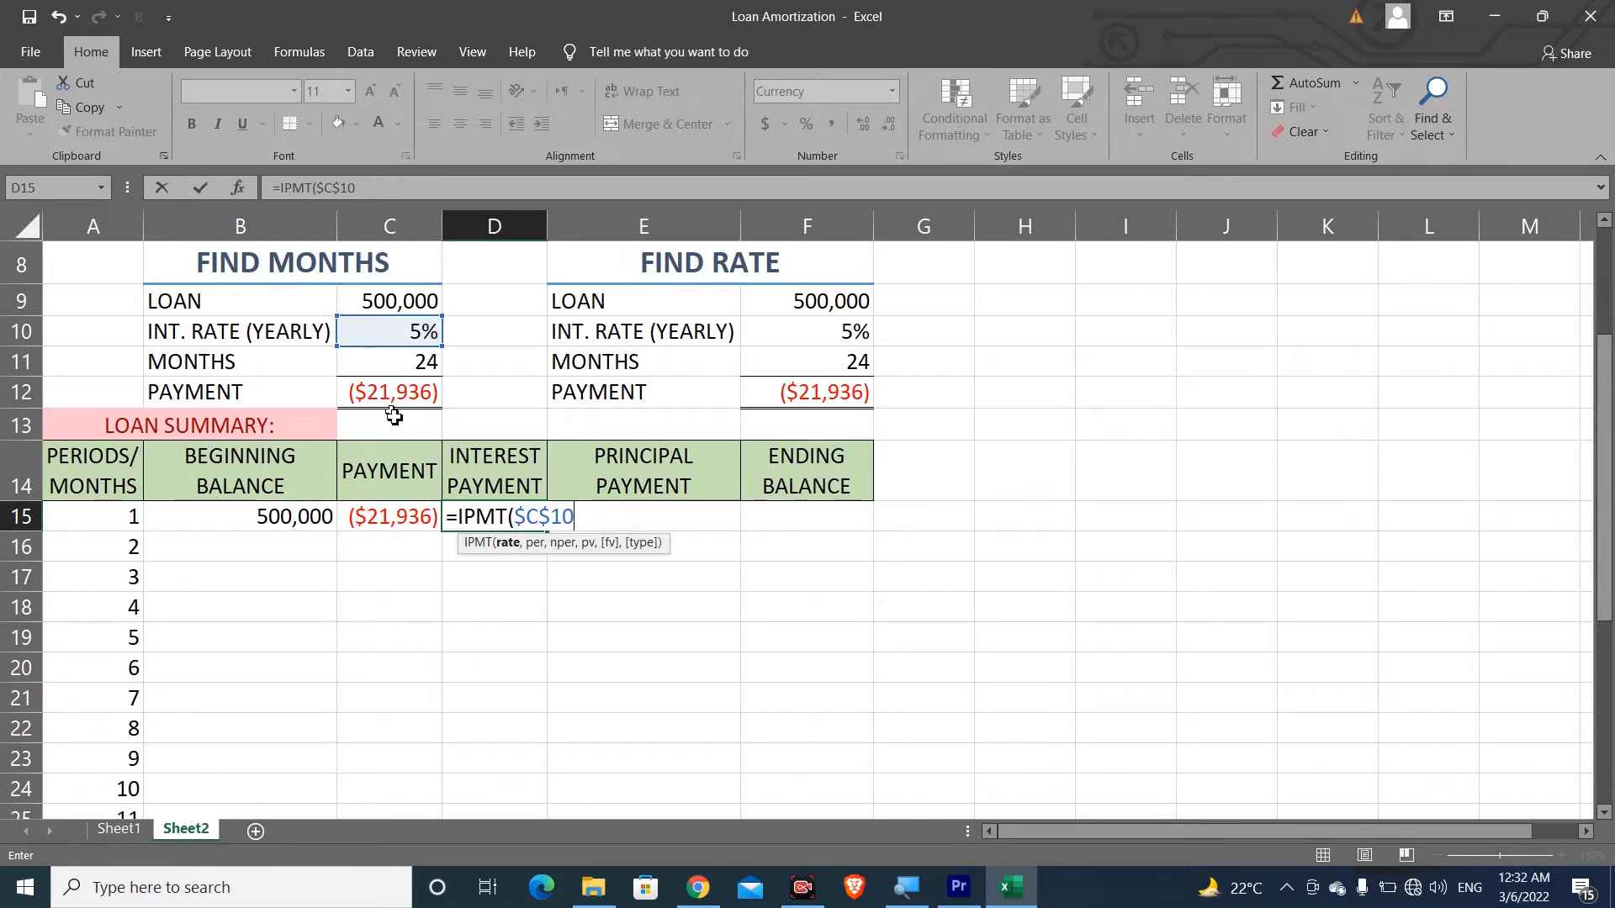
text(/12,)
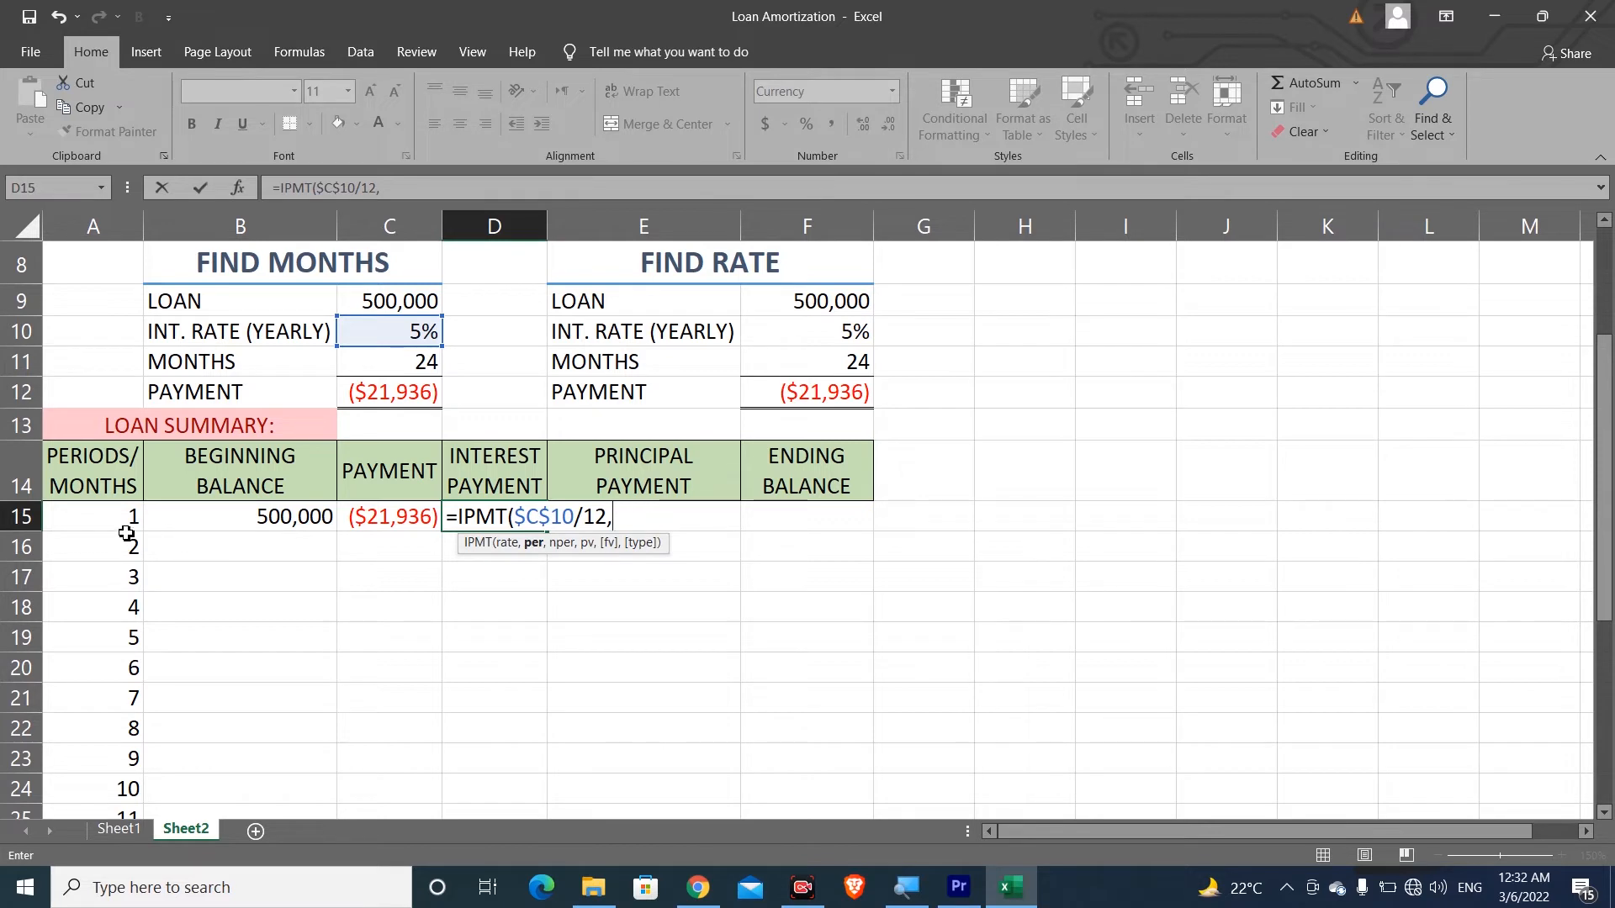
Step: Complete the IPMT formula in D15 with period A15, months $C$11 and loan amount $C$9
click(99, 519)
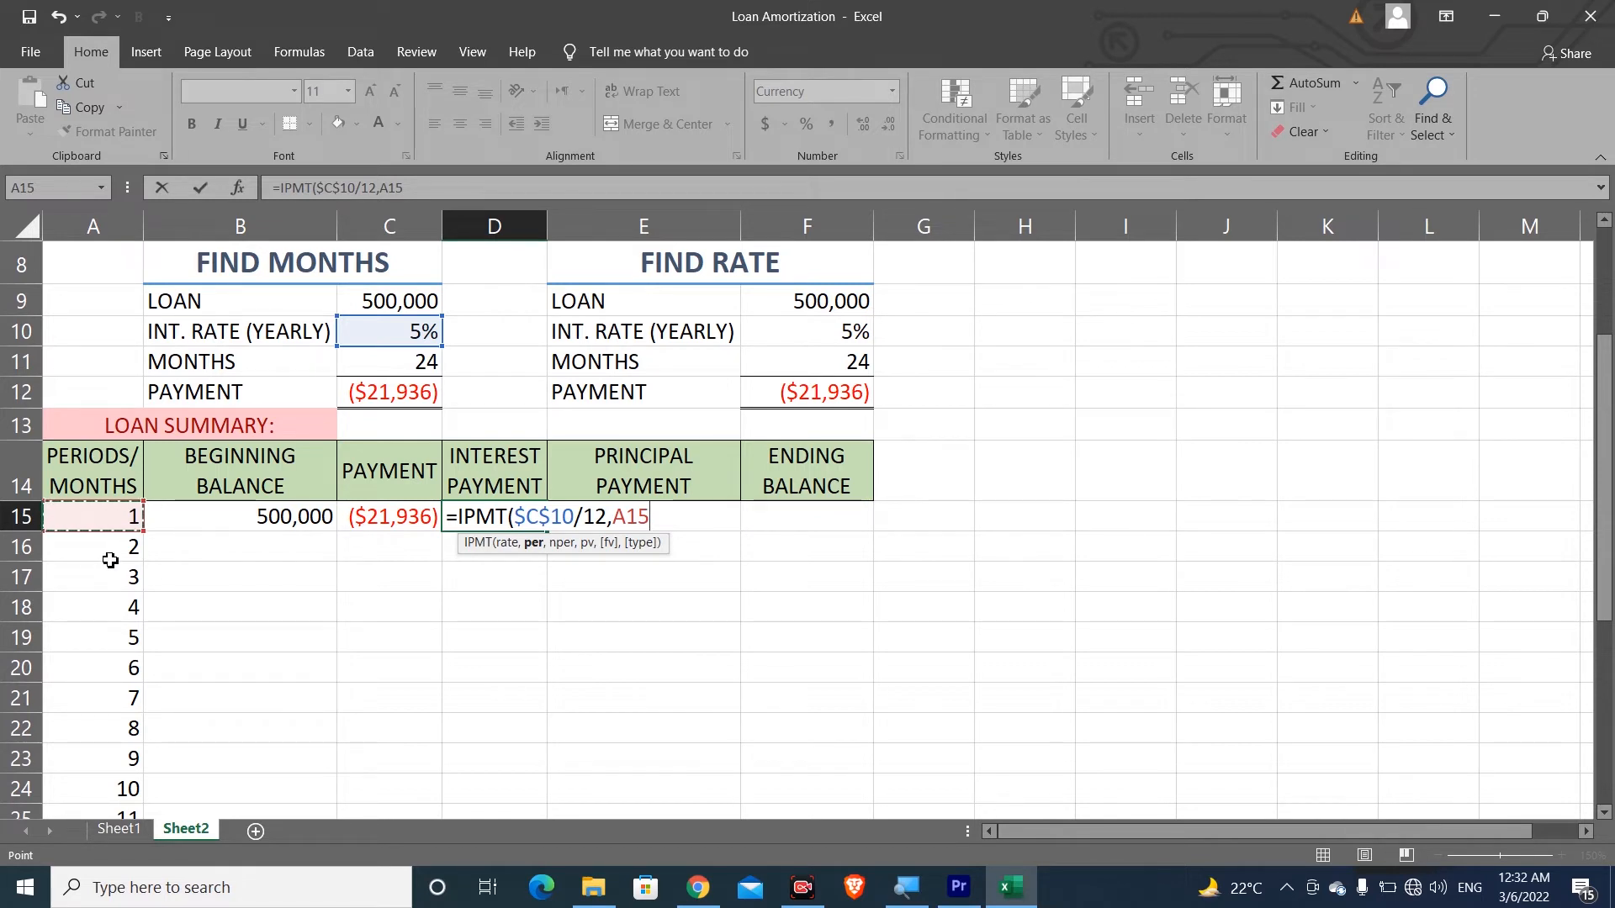
text(,)
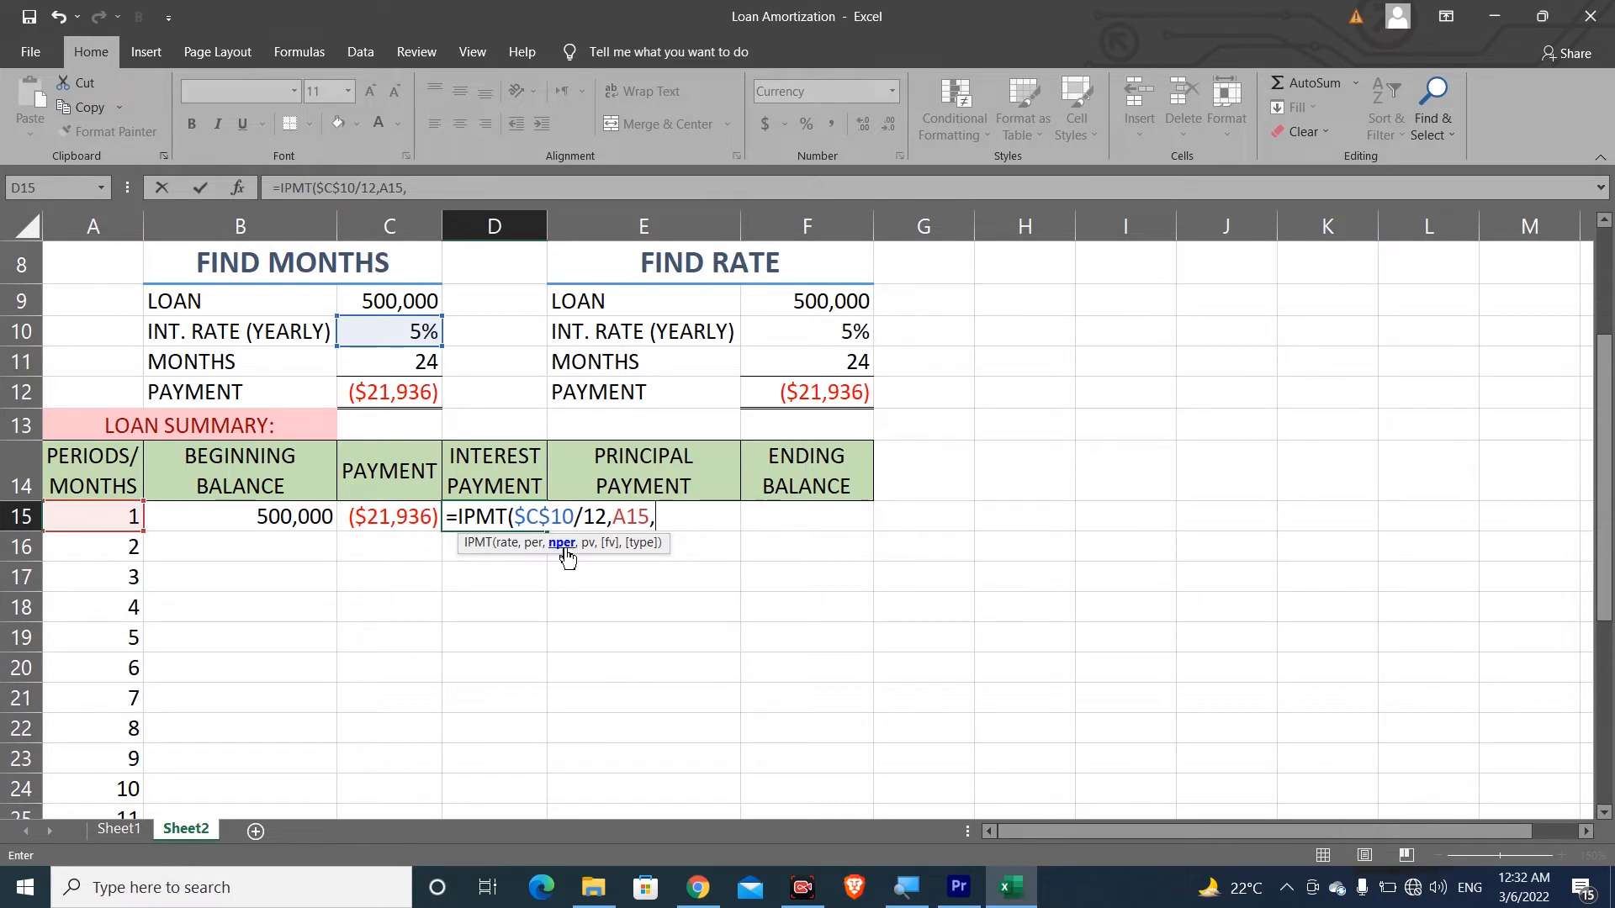
click(388, 369)
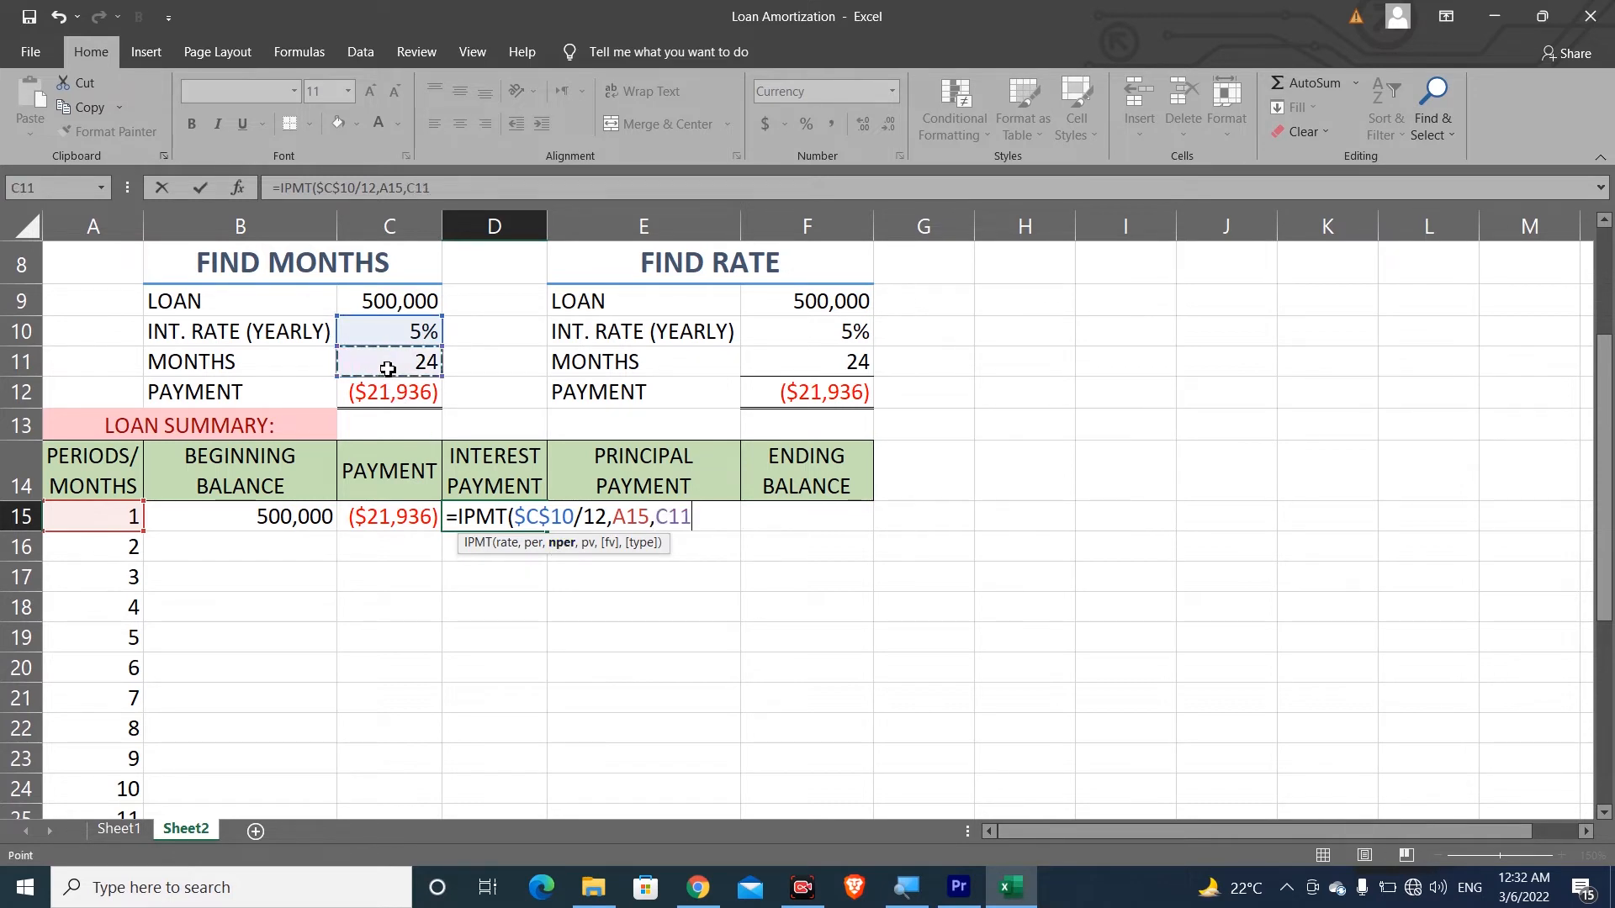
key(F4)
text(,)
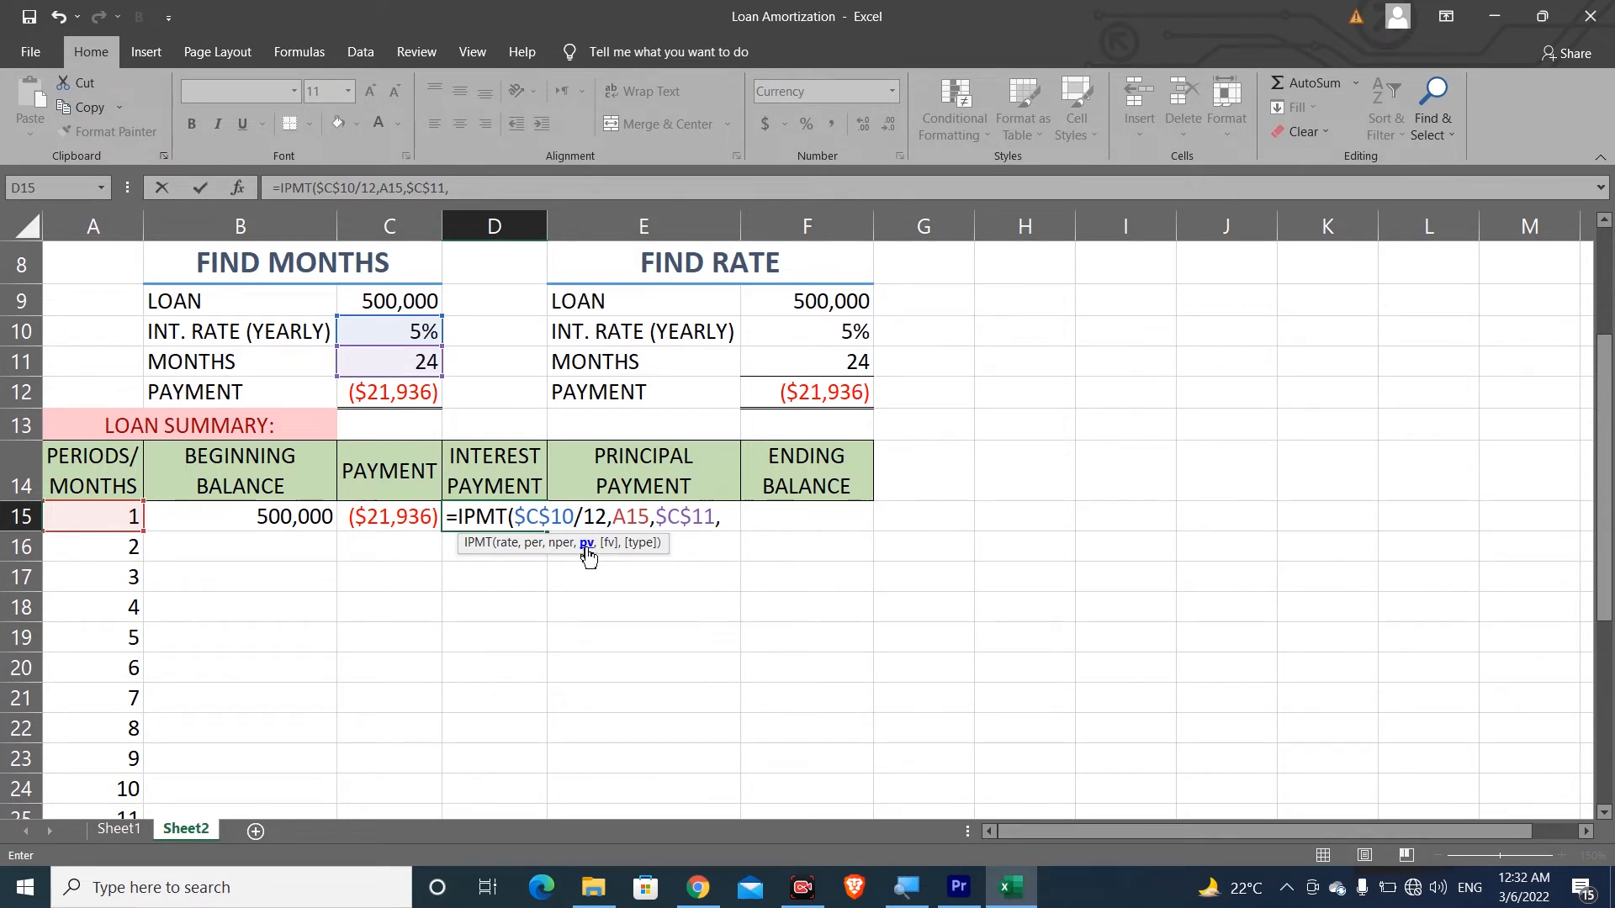
click(384, 305)
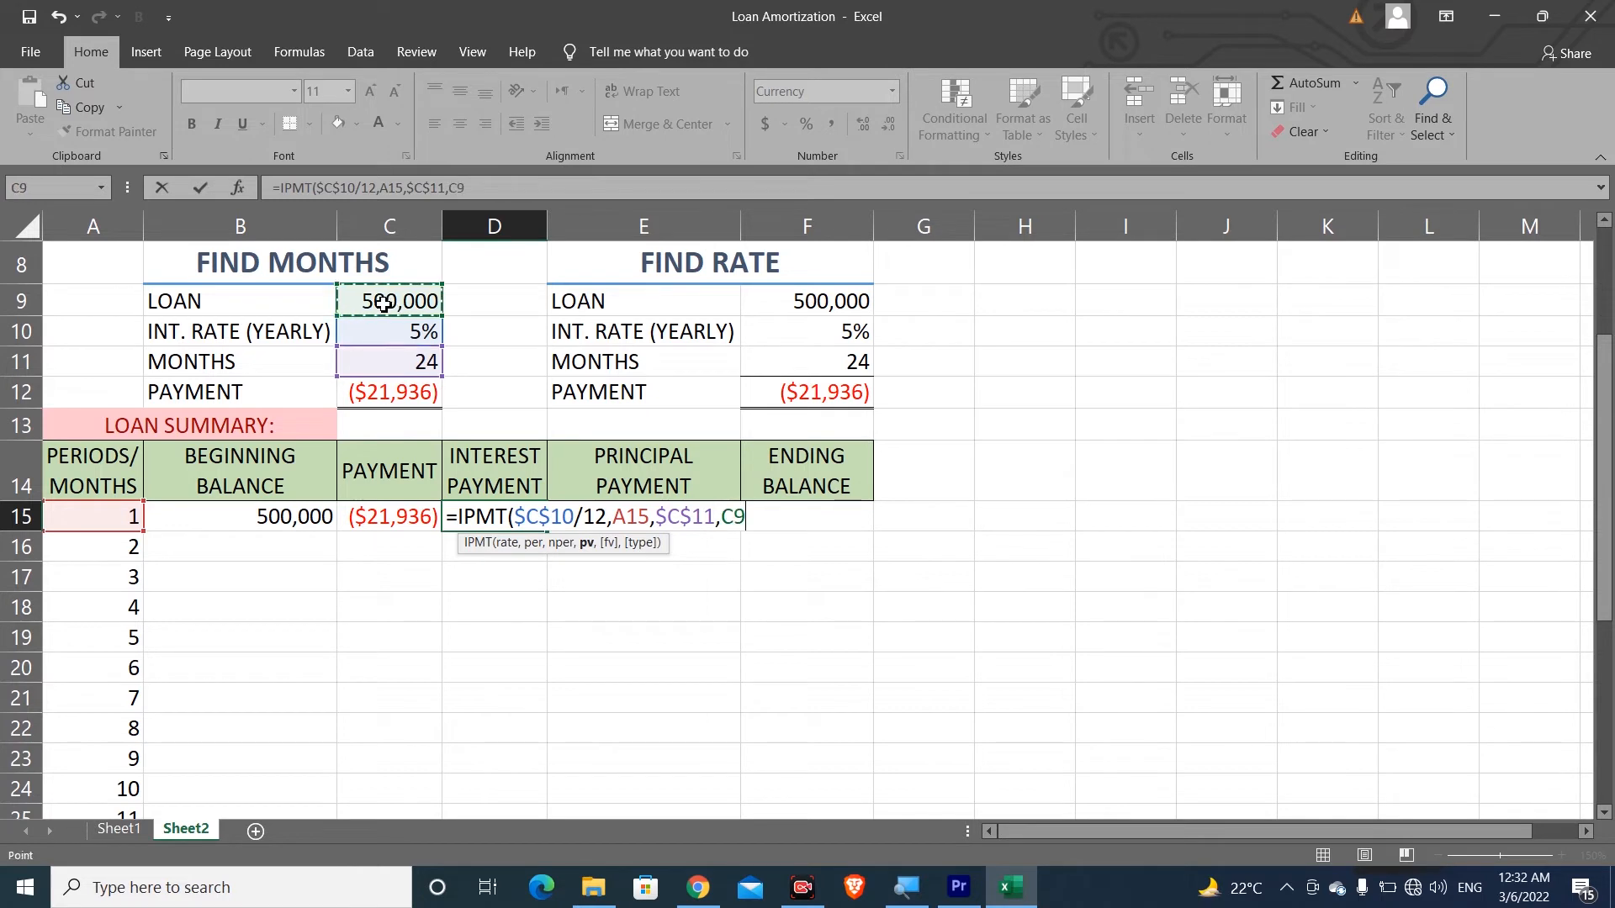
key(F4)
text())
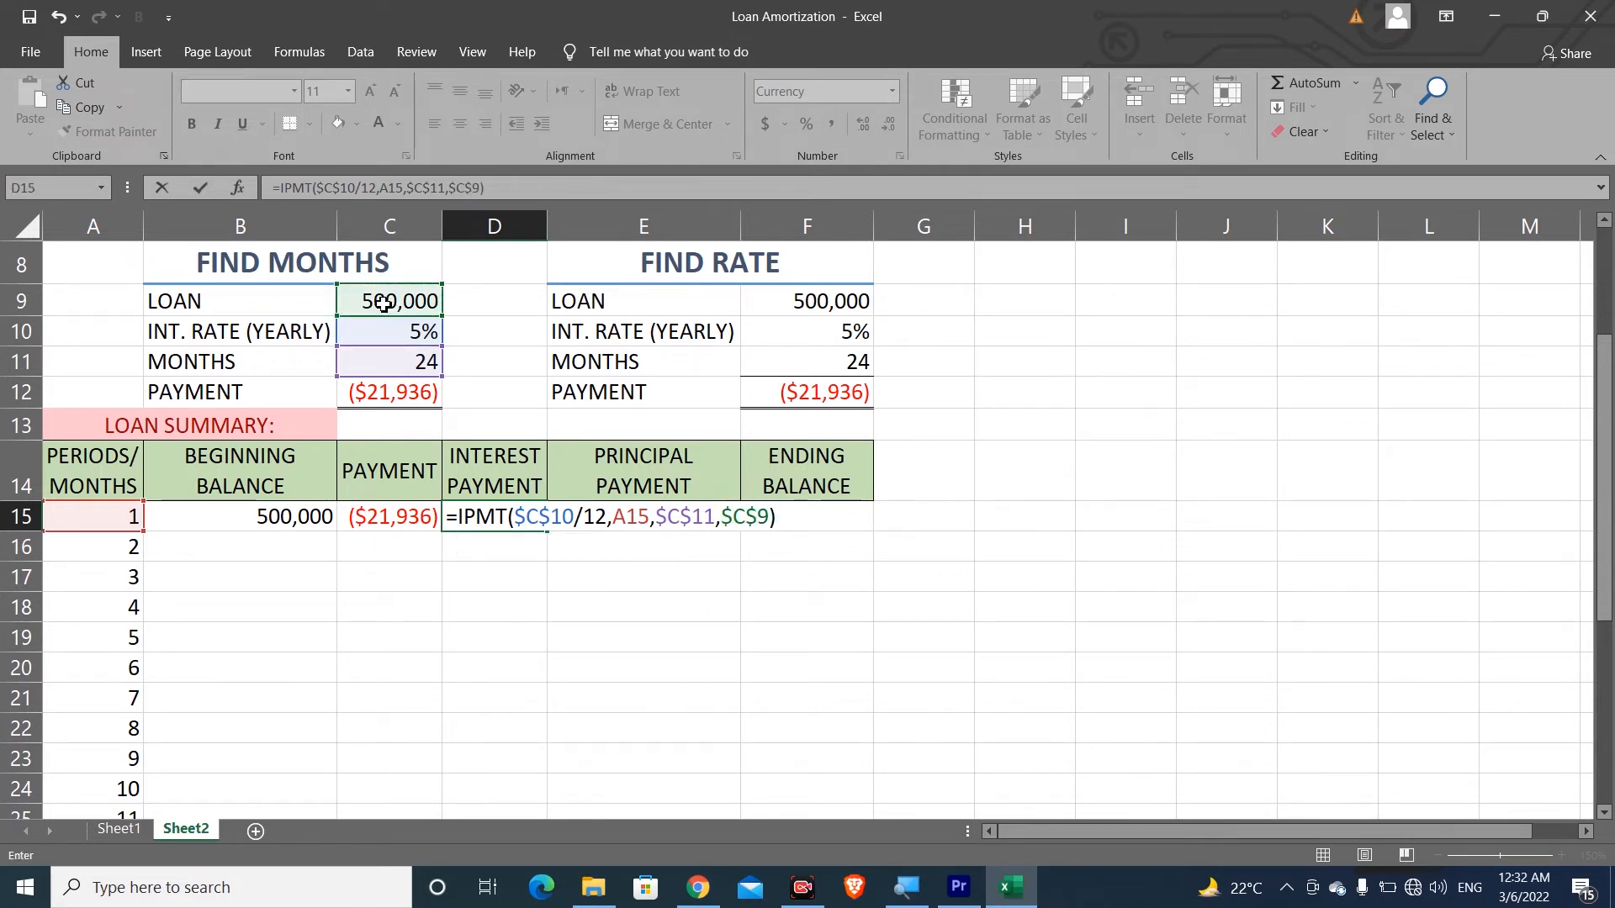
key(Return)
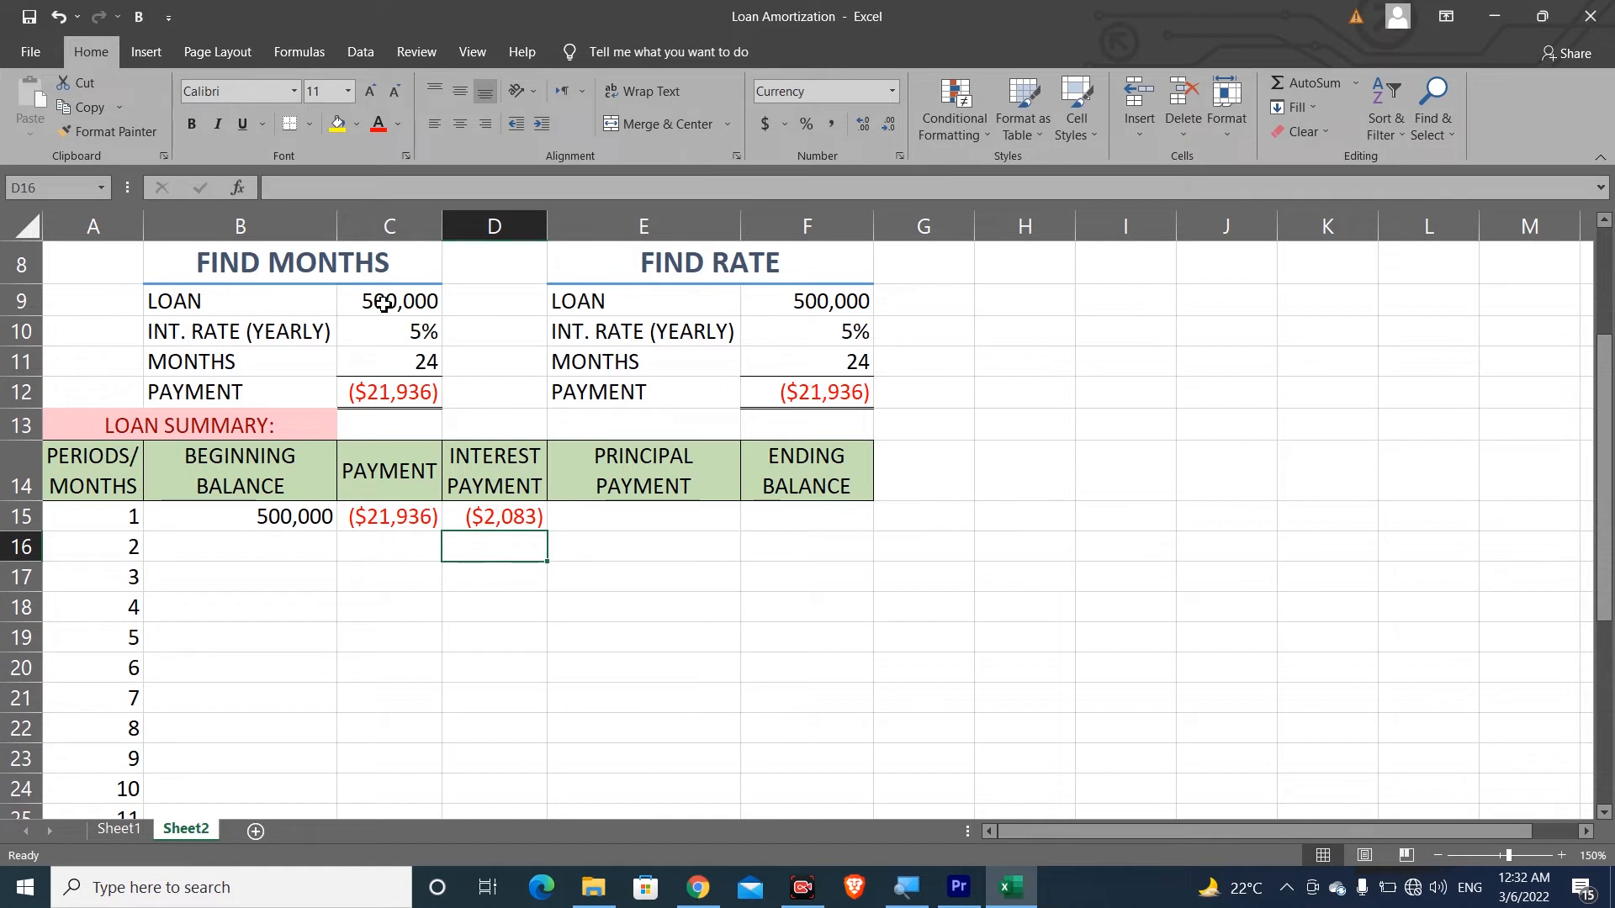
Step: Start a PPMT formula in E15 for the principal payment with $C$10/12 as the rate
key(Right)
key(Up)
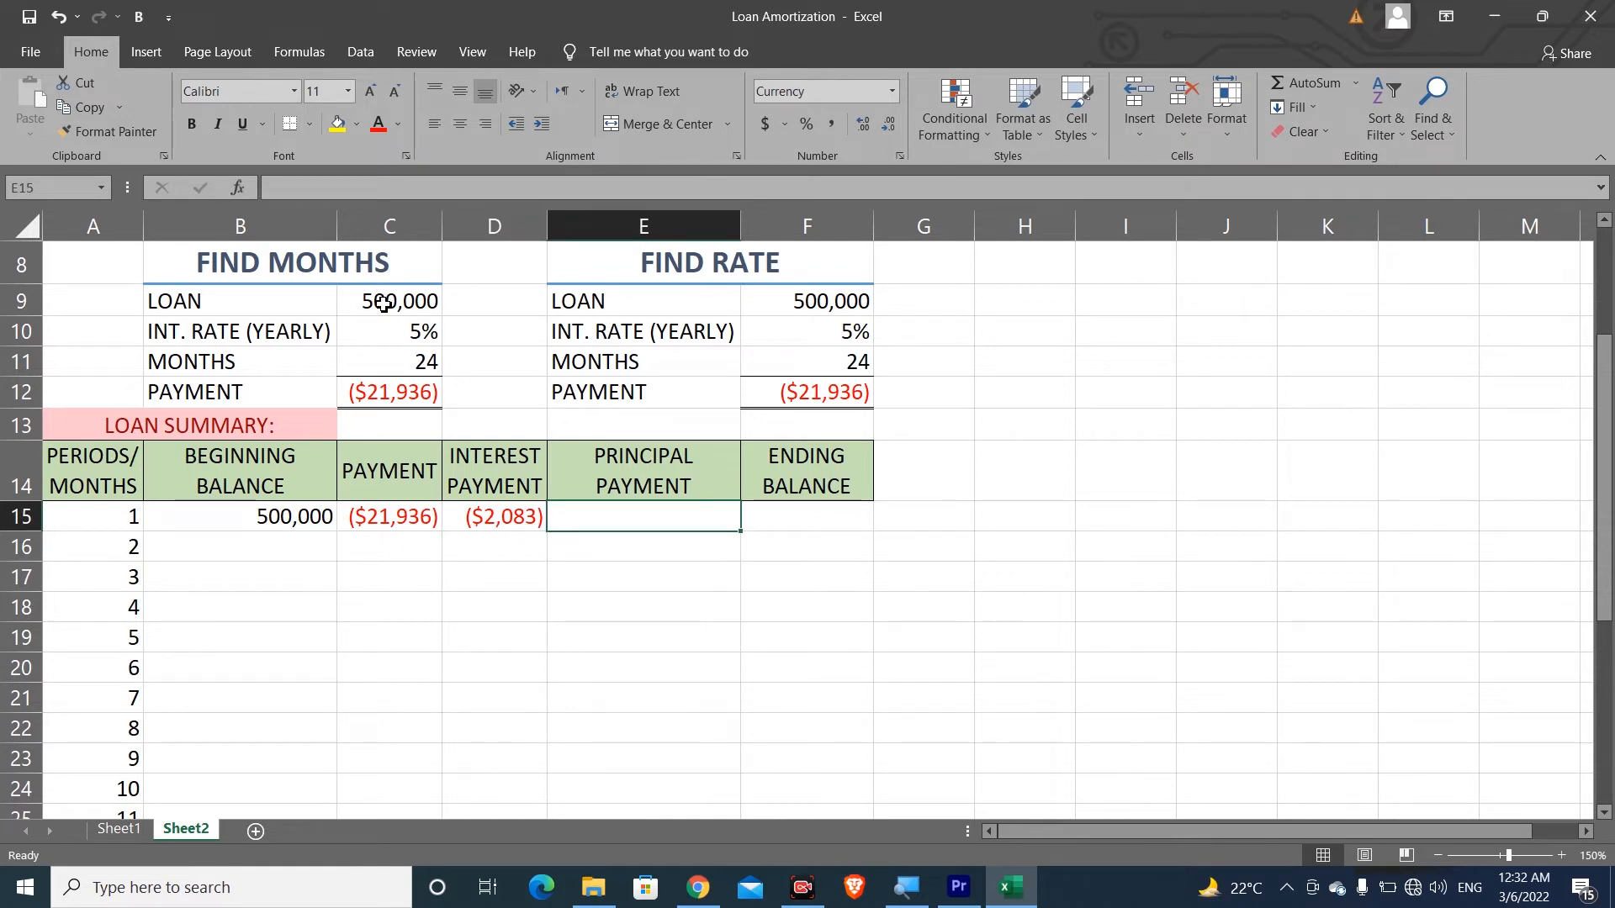
click(378, 523)
click(484, 527)
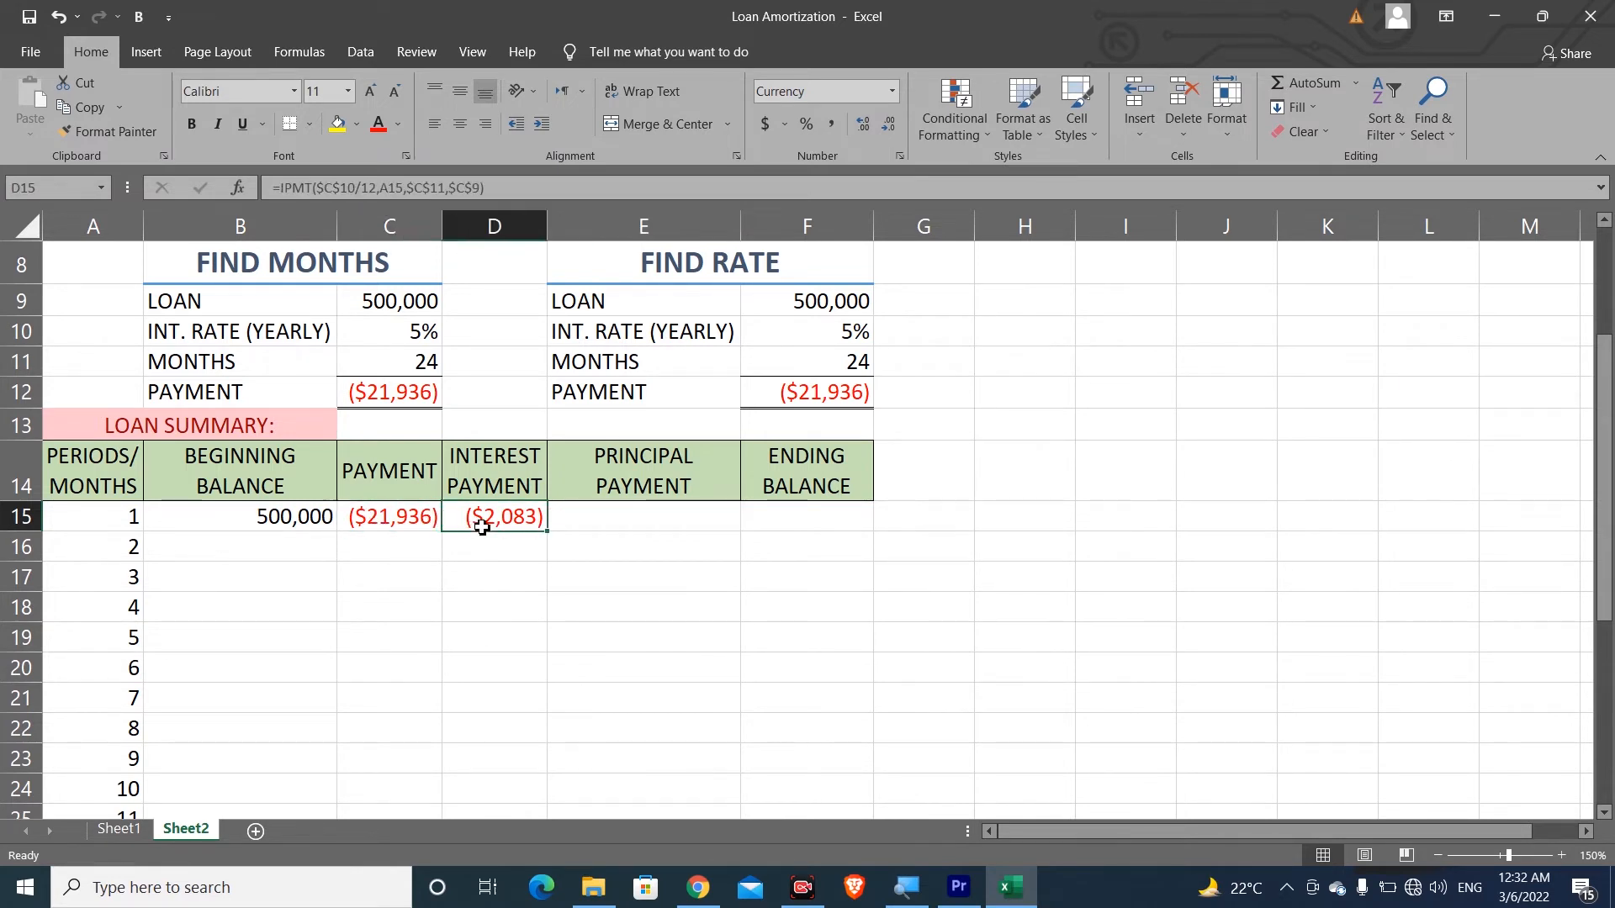
click(628, 517)
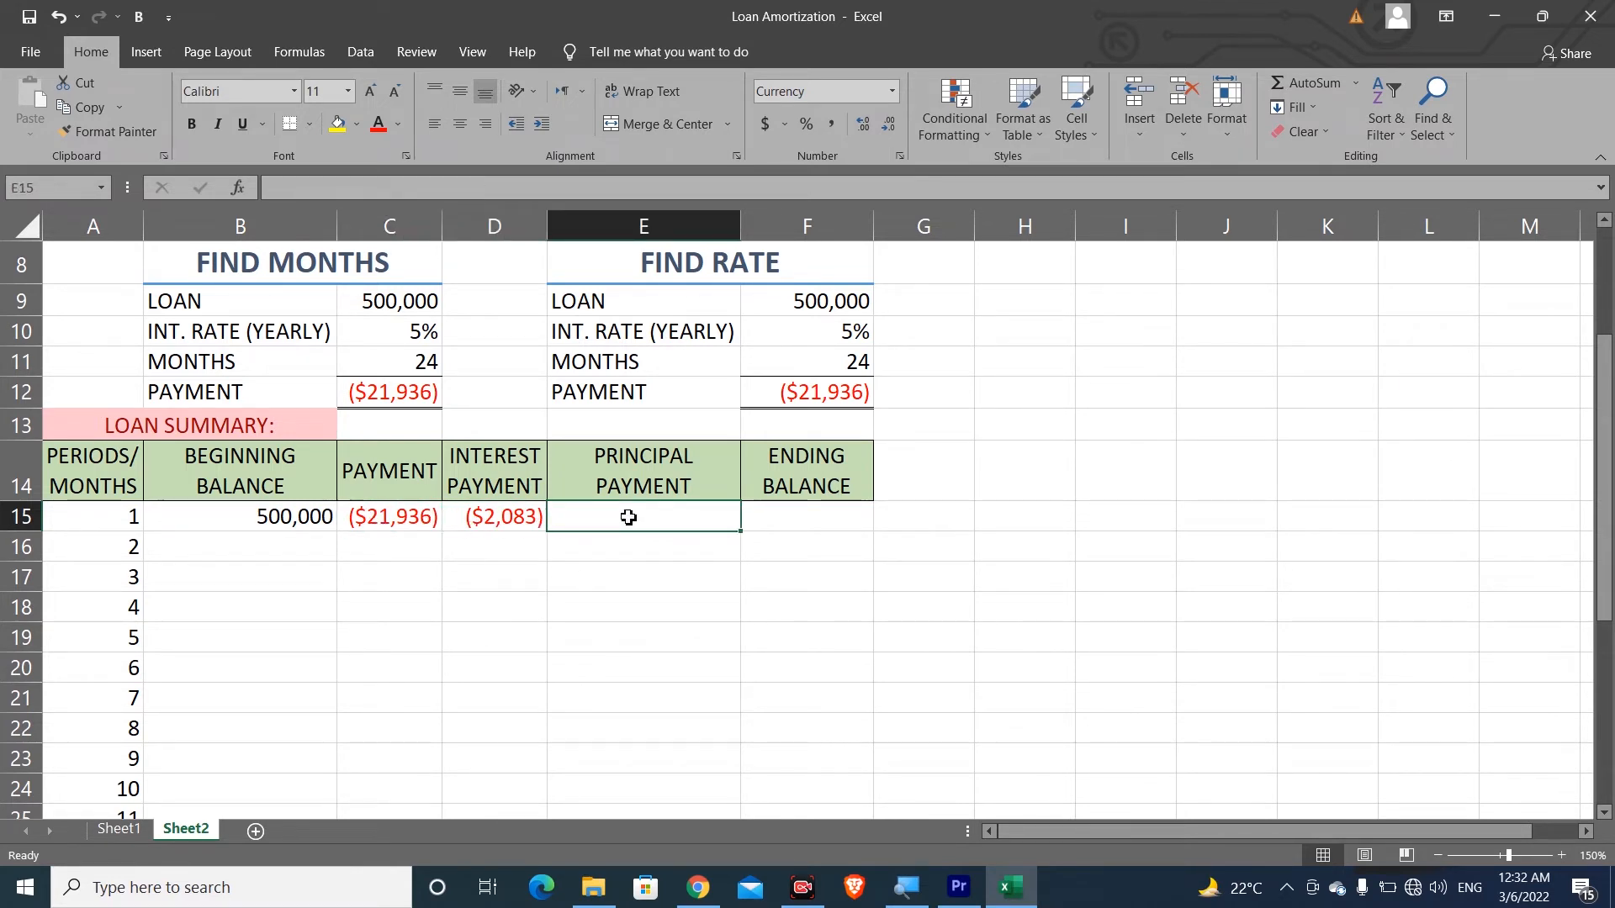
text(=PPMT)
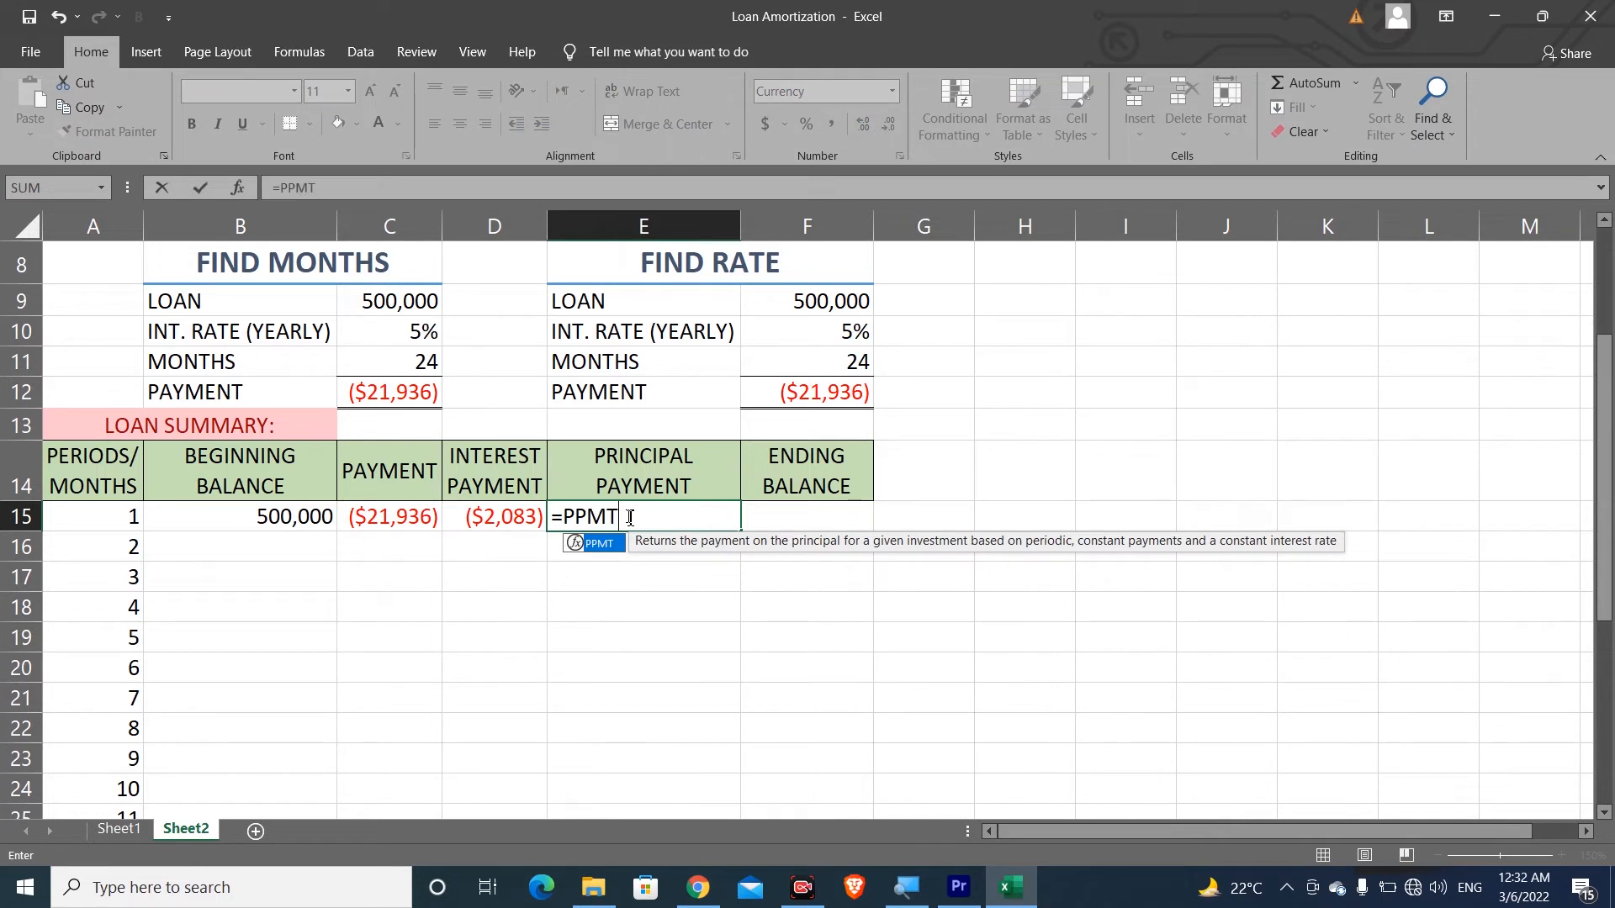
text(()
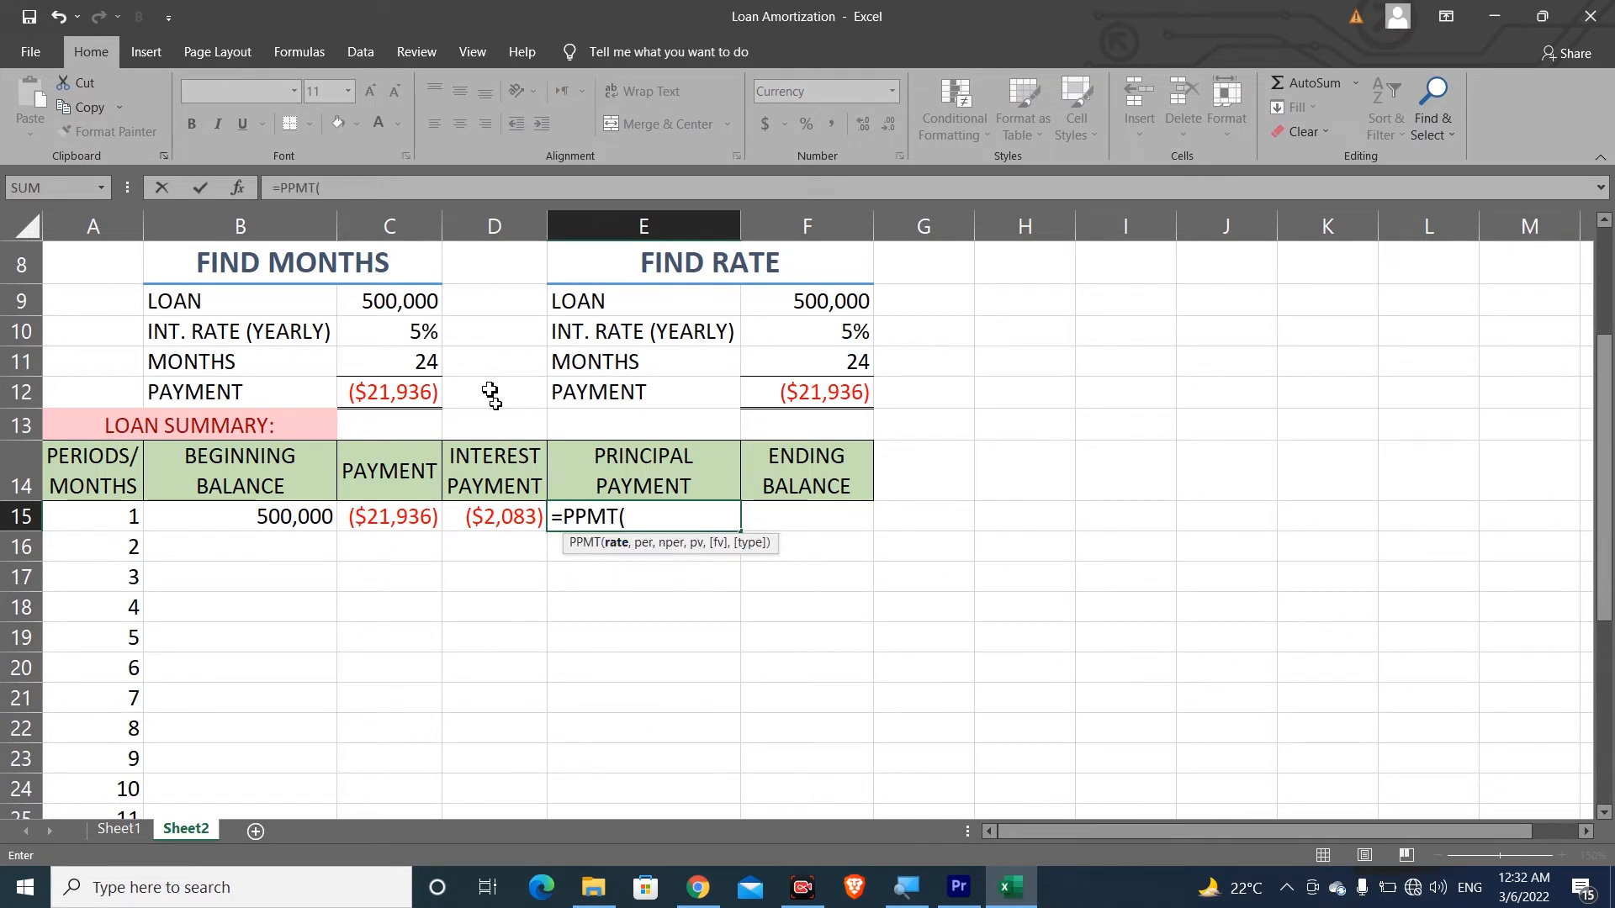
click(401, 329)
key(F4)
text(/12,)
Step: Add A15 as the period and the absolute reference $C$11 as the number of periods to the PPMT formula
key(Left)
key(Left)
key(Left)
key(Left)
text(,)
key(Up)
key(Up)
key(Up)
key(Up)
key(Left)
key(Left)
key(F4)
text(,)
Step: Finish the PPMT formula in E15 with the FIND MONTHS loan $C$9 as the present value
key(Up)
key(Up)
key(Up)
key(Up)
key(Up)
key(Left)
key(Up)
key(Left)
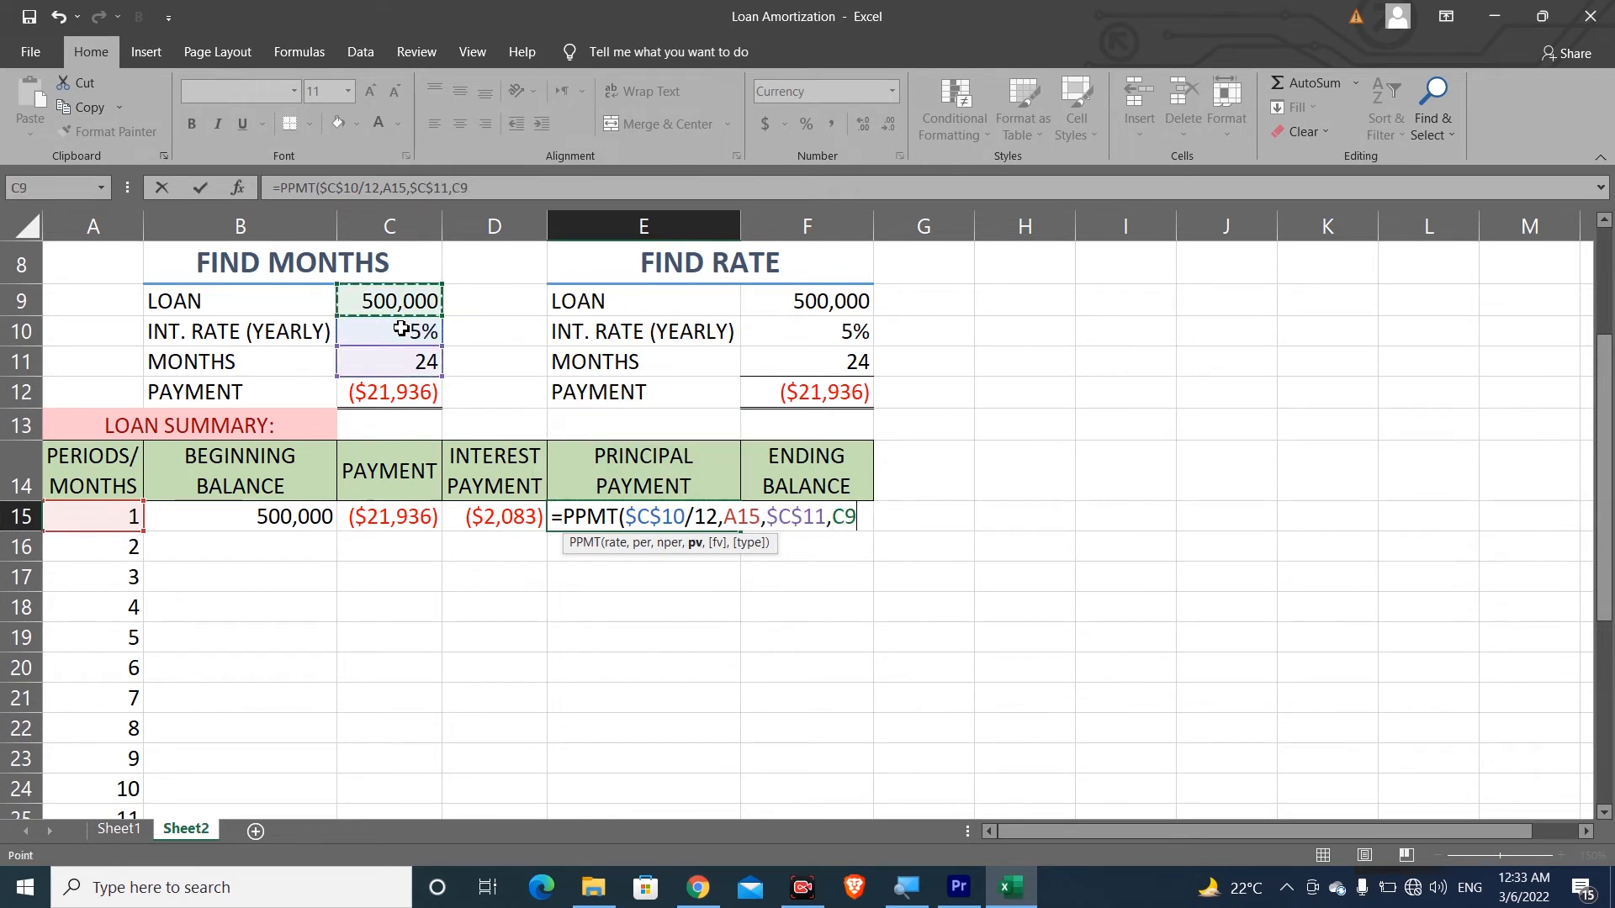
key(F4)
text())
key(Return)
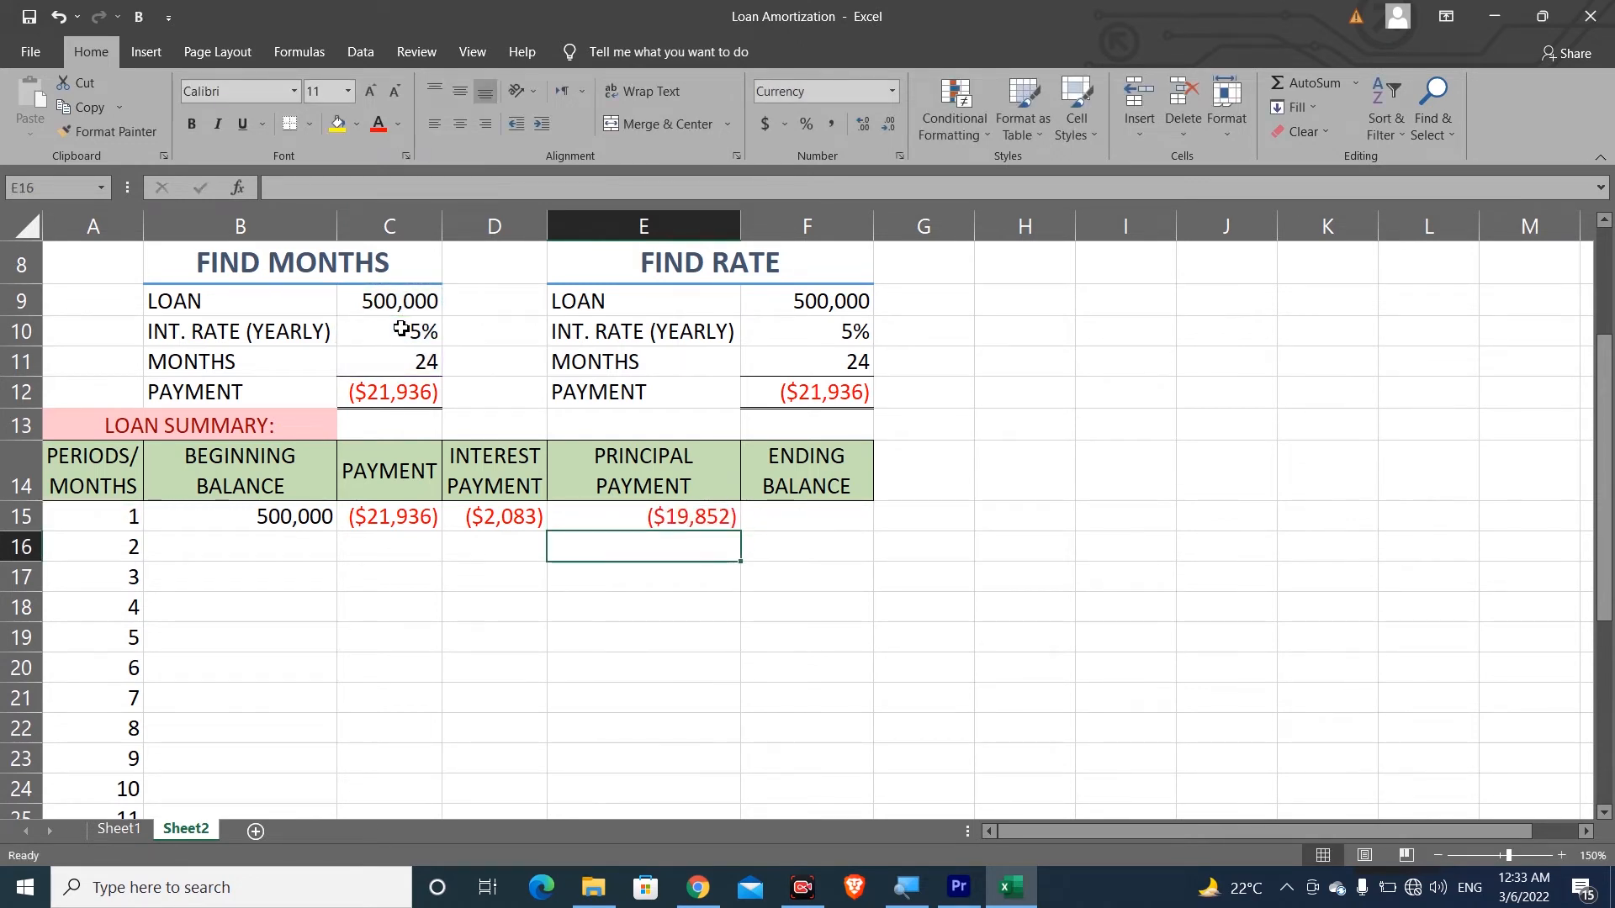
Step: Insert a minus sign before PPMT in E15 to reverse the sign of the principal payment
key(Up)
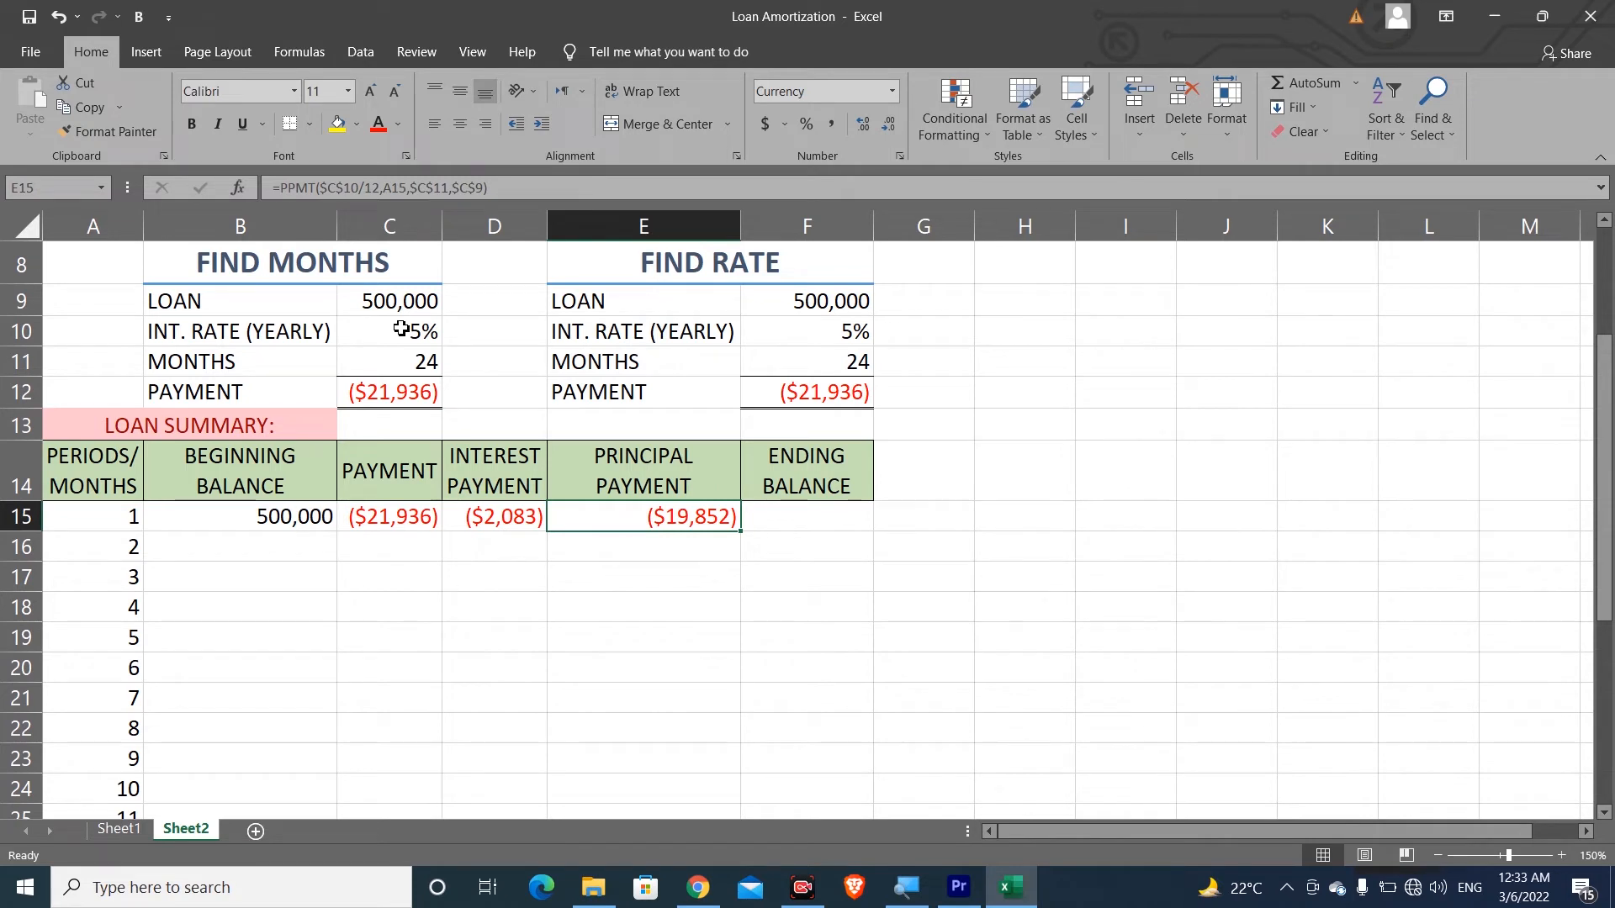
key(F2)
key(Home)
text(-)
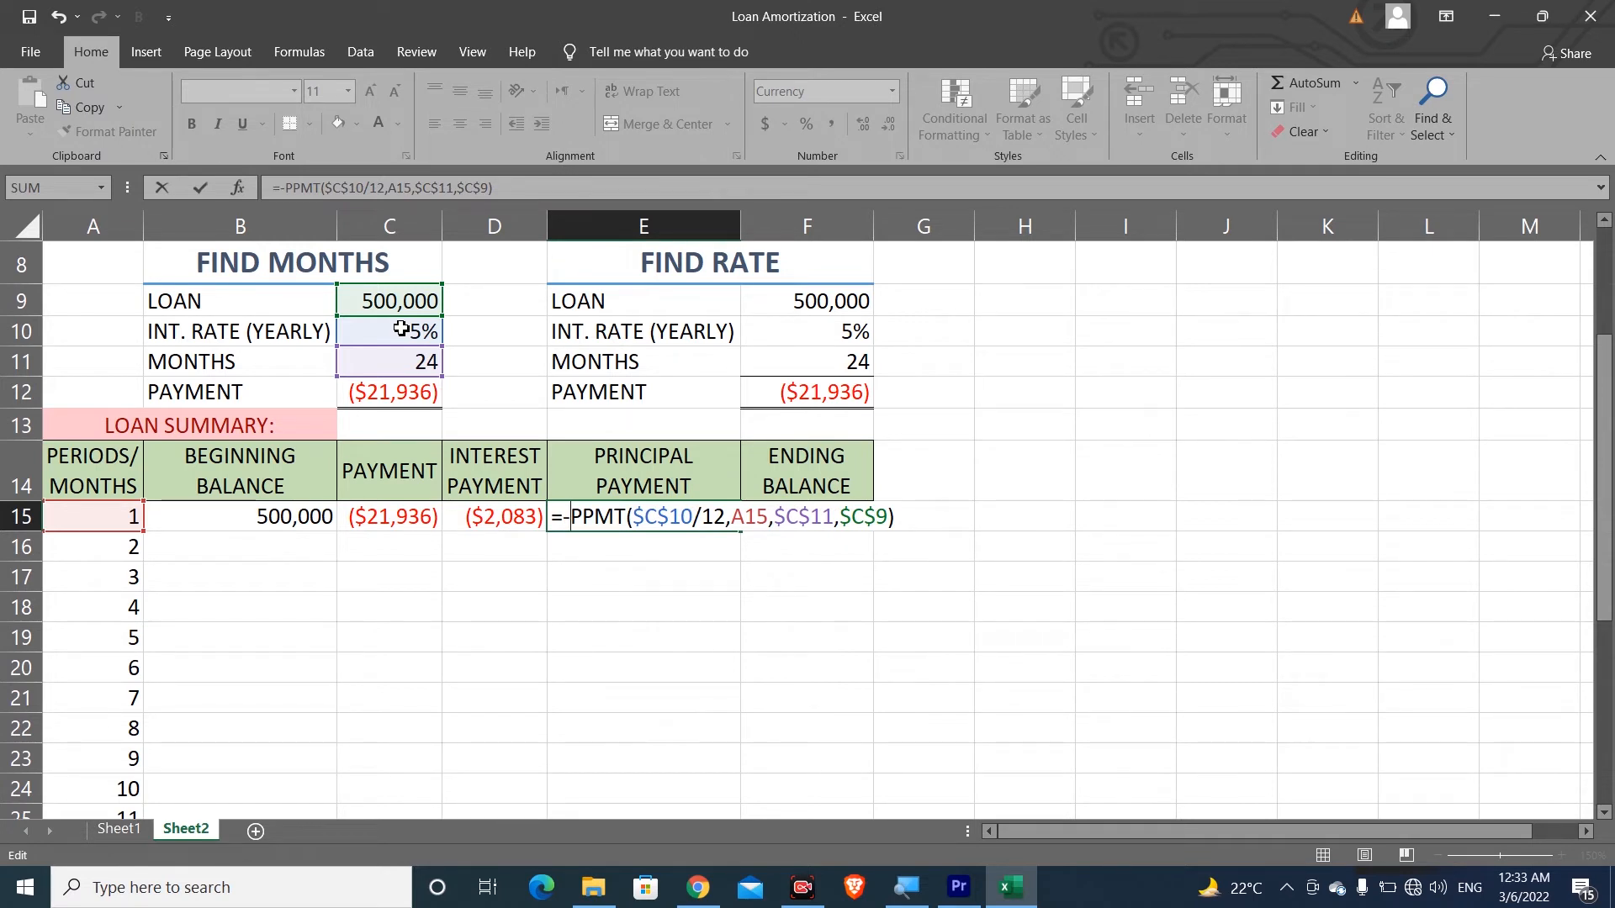
key(Return)
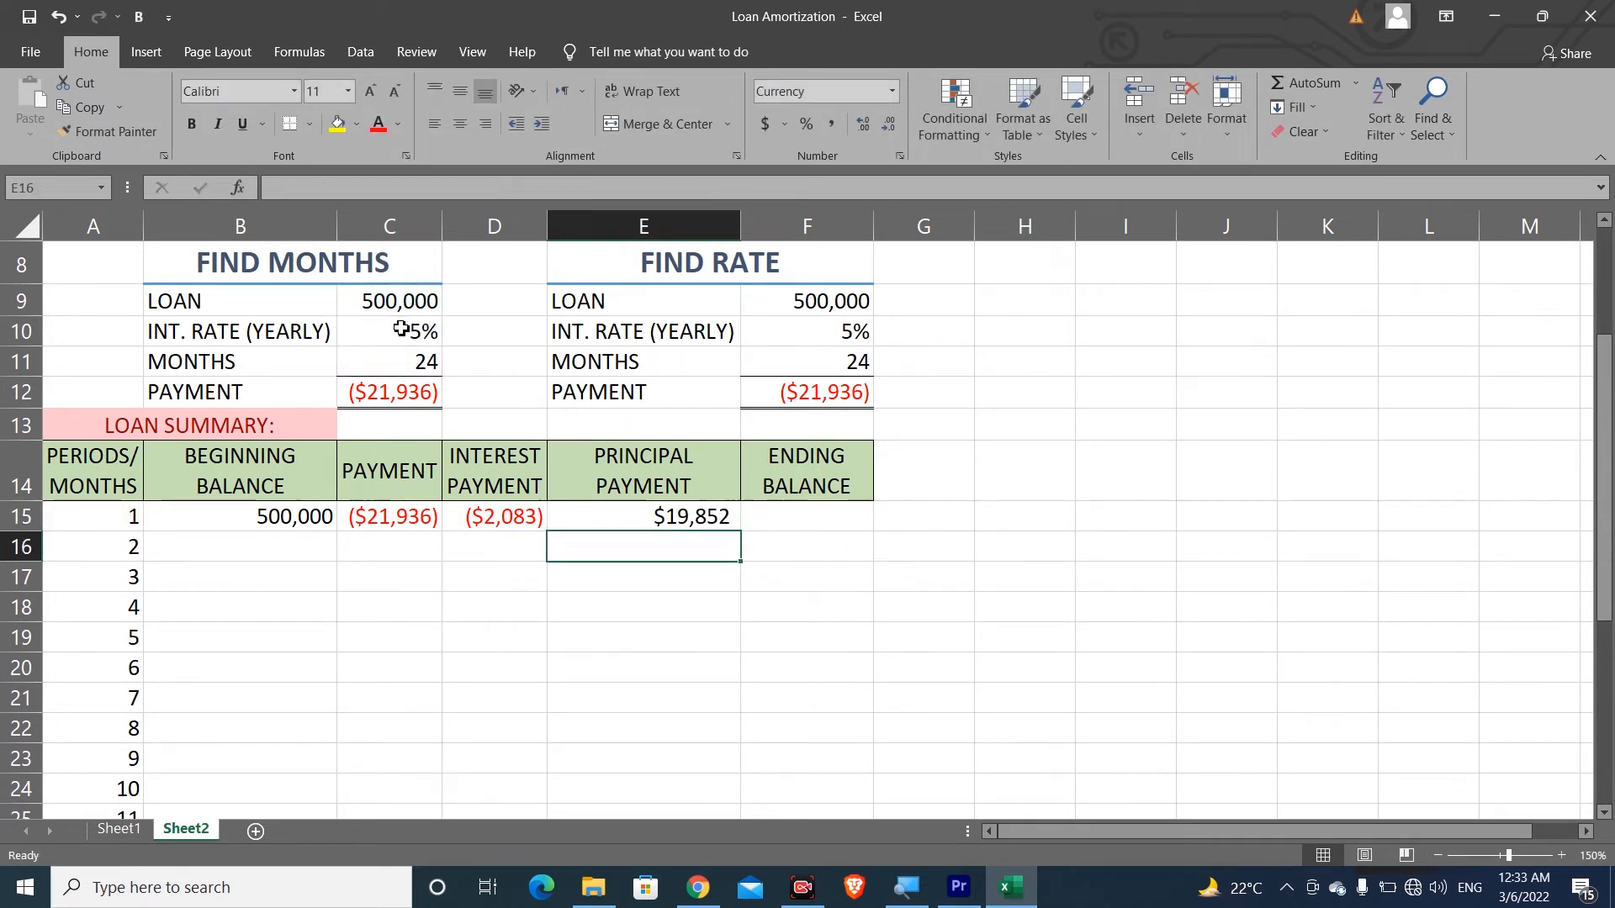
Step: Calculate the ending balance of period 1 in F15 with the formula =B15-E15
key(Right)
key(Up)
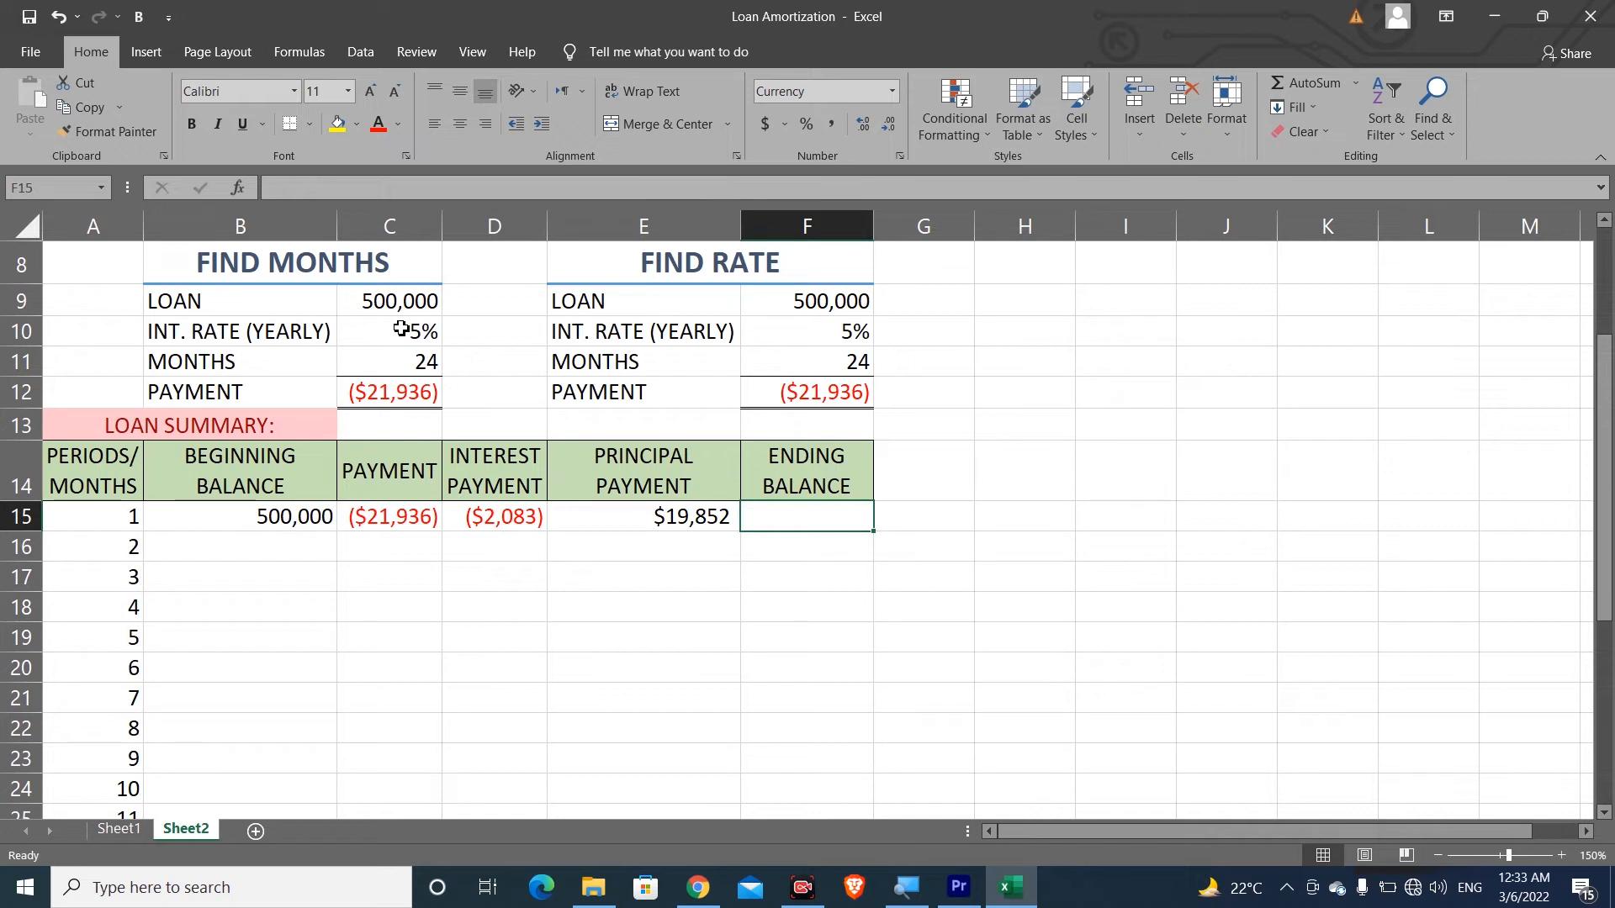
text(=)
key(Left)
key(Left)
key(Left)
key(Left)
text(-)
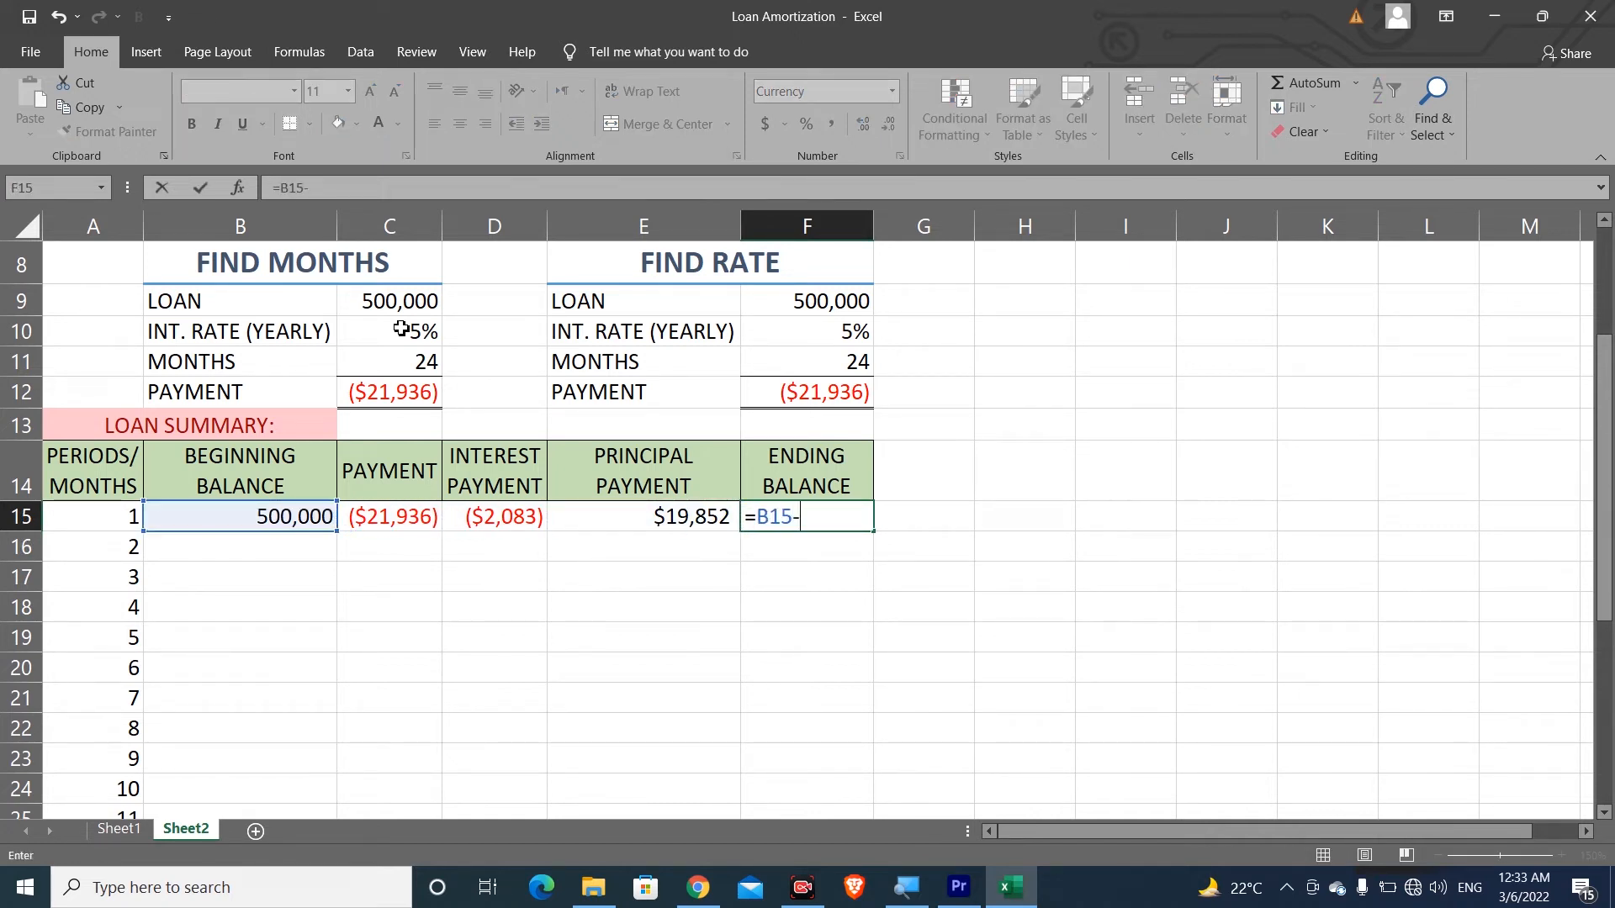
key(Left)
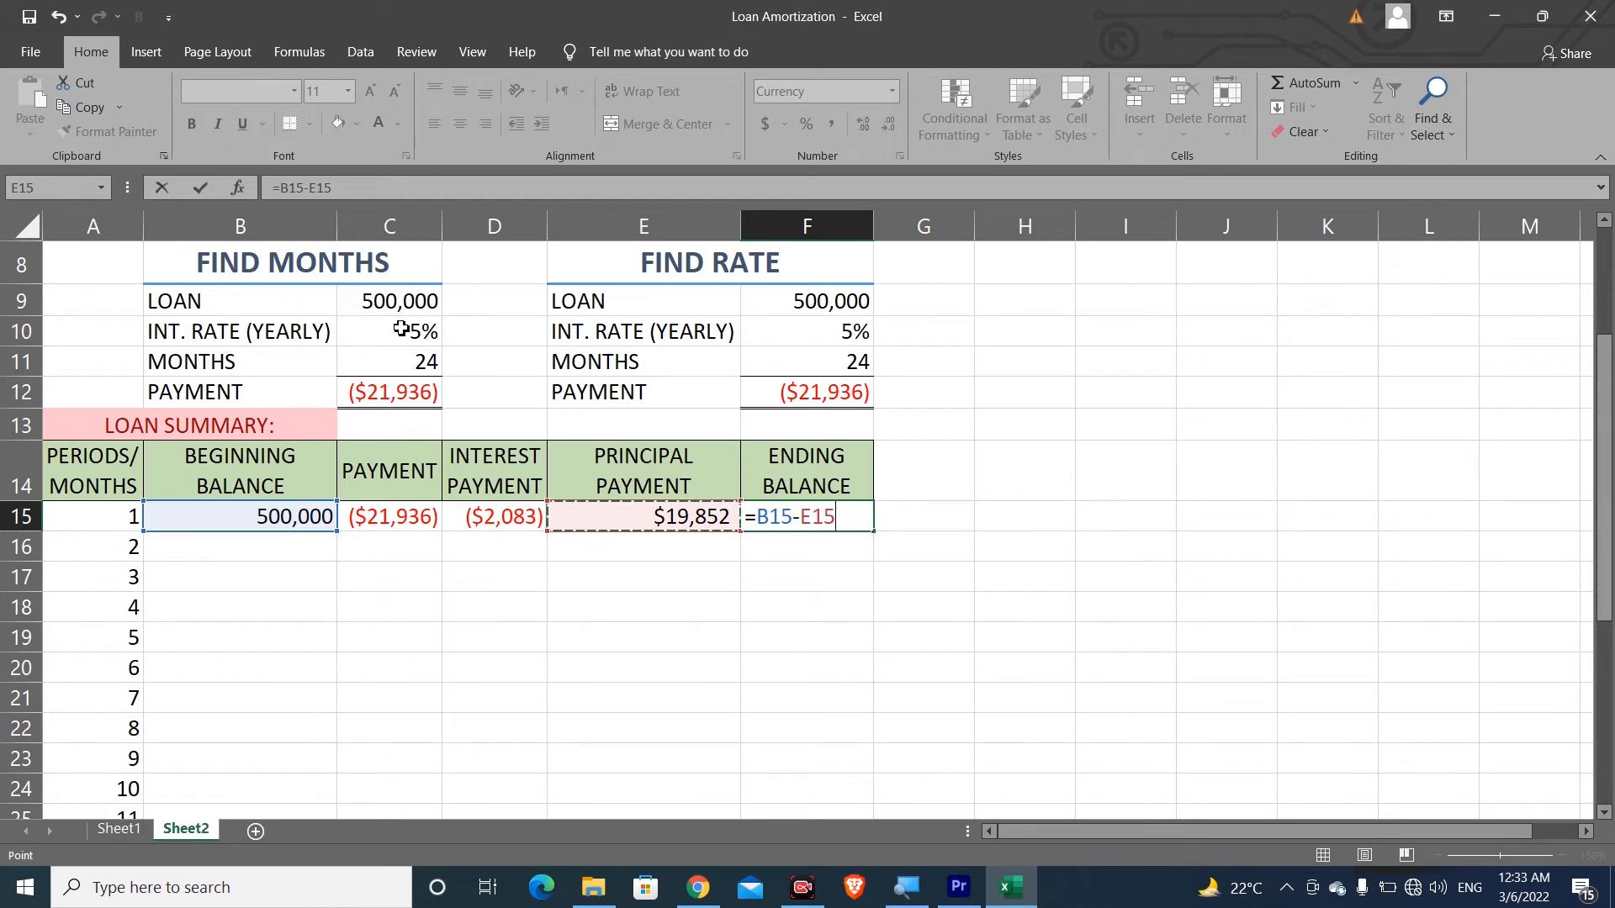
key(Return)
Step: Remove the minus sign before PPMT in the principal payment formula of E15
key(Up)
key(Left)
key(F2)
key(Left)
key(Left)
key(Left)
key(Left)
key(Left)
key(Left)
key(Left)
key(Left)
key(Left)
key(Left)
key(Left)
key(Left)
key(Left)
key(Left)
key(Left)
key(Left)
key(Left)
key(Left)
key(Left)
key(Left)
key(BackSpace)
key(Return)
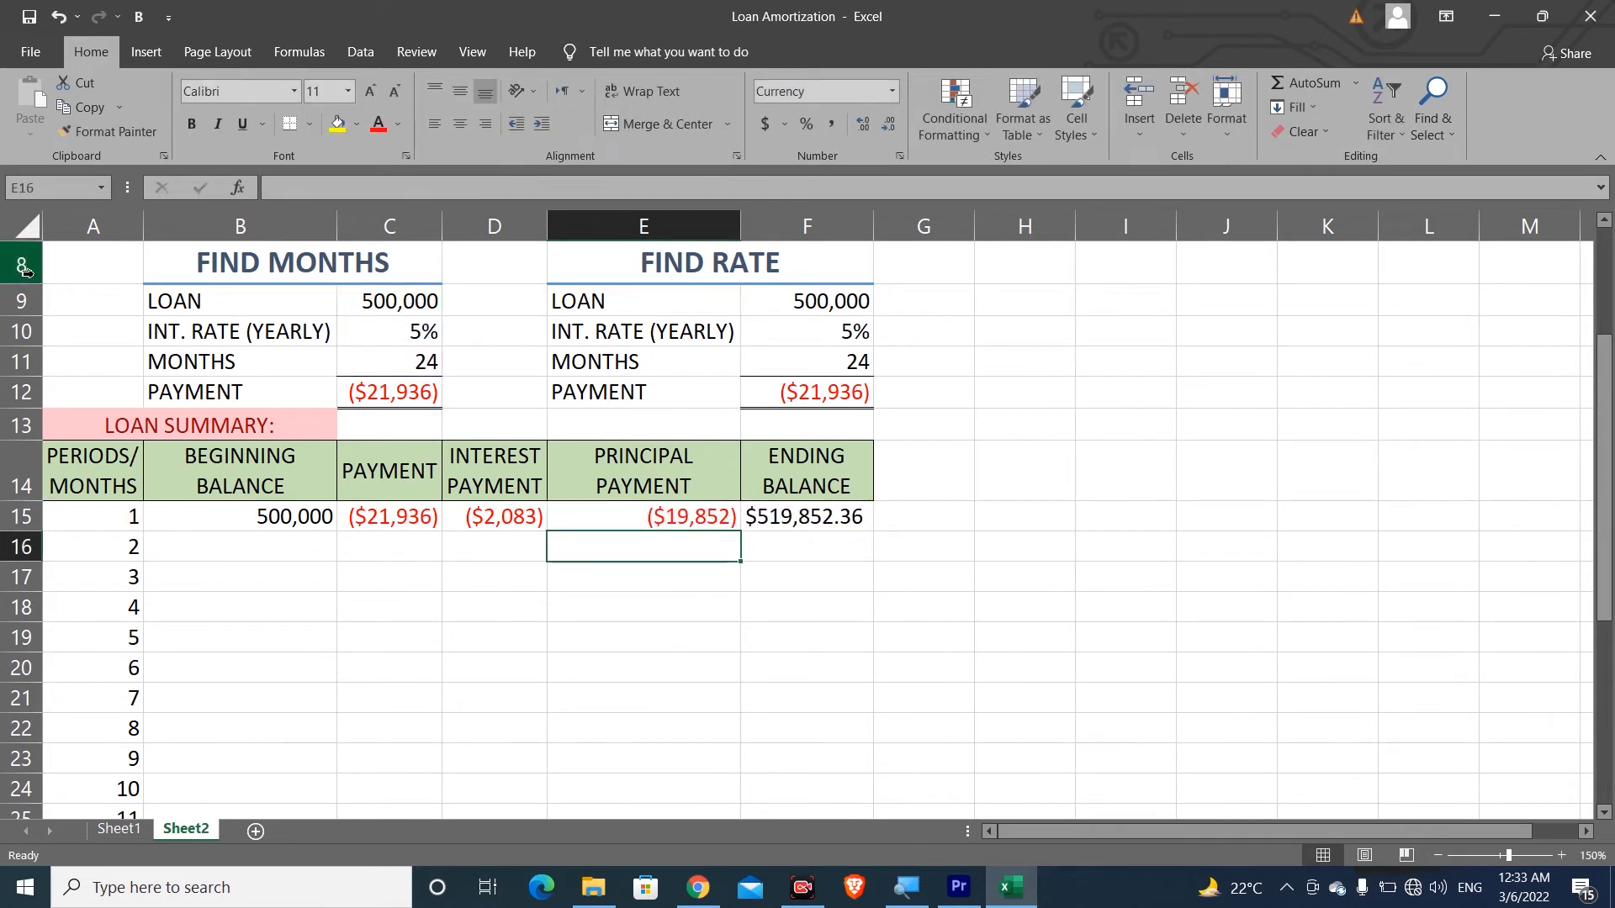
Step: Check the ending balance formula in F15 against B15 and E15, and put a minus sign back before PPMT in E15
double_click(812, 516)
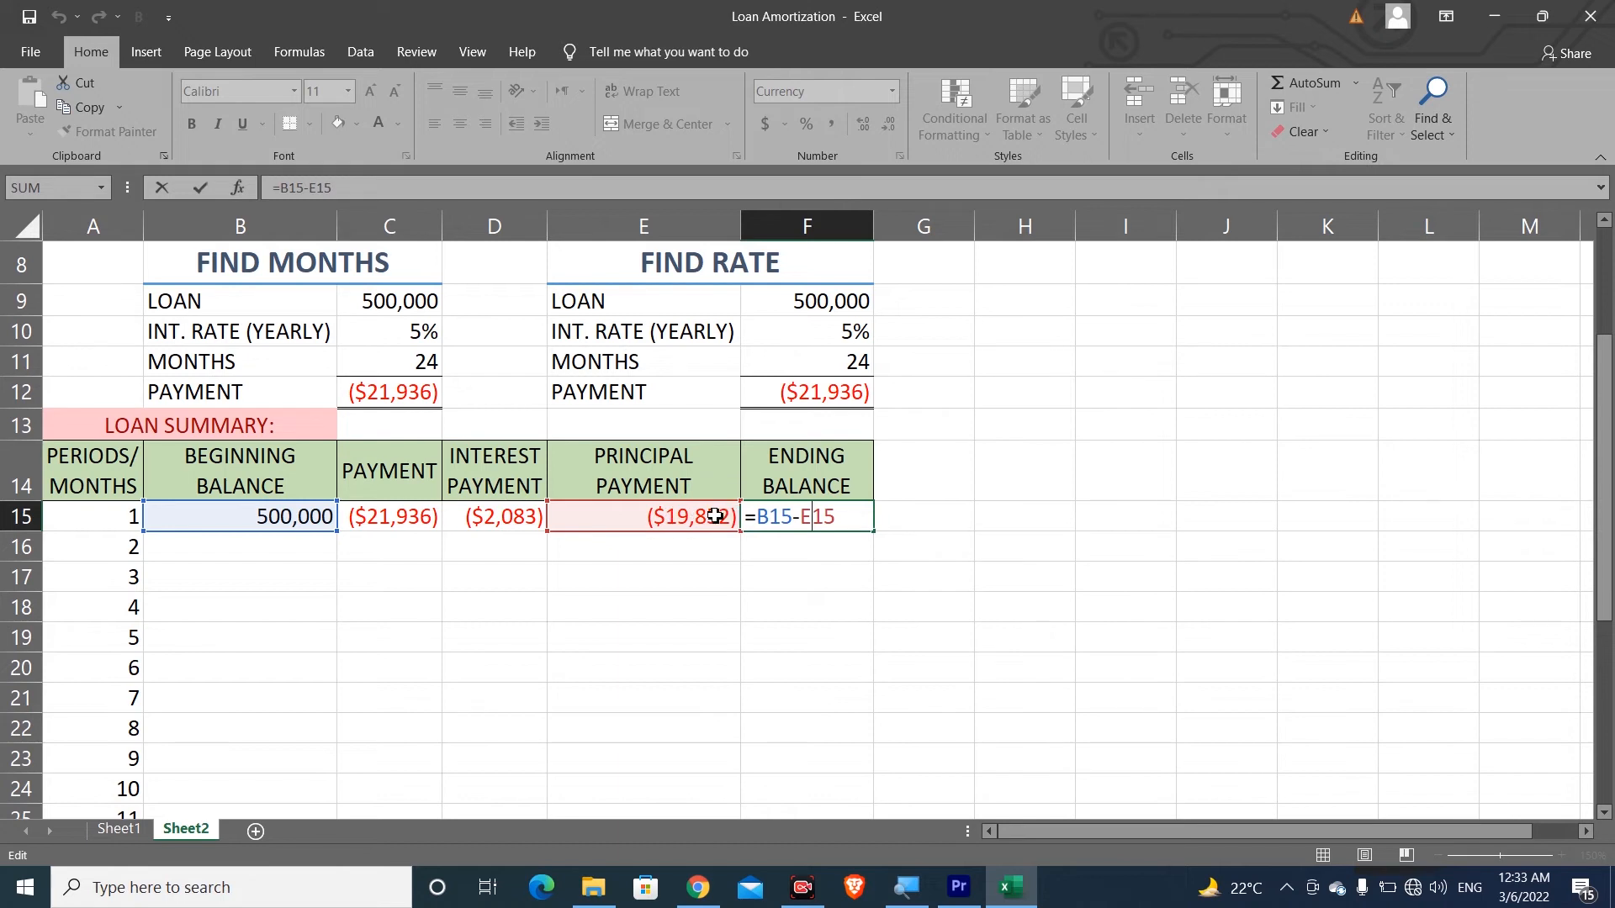
key(ctrl+Return)
key(Return)
click(296, 519)
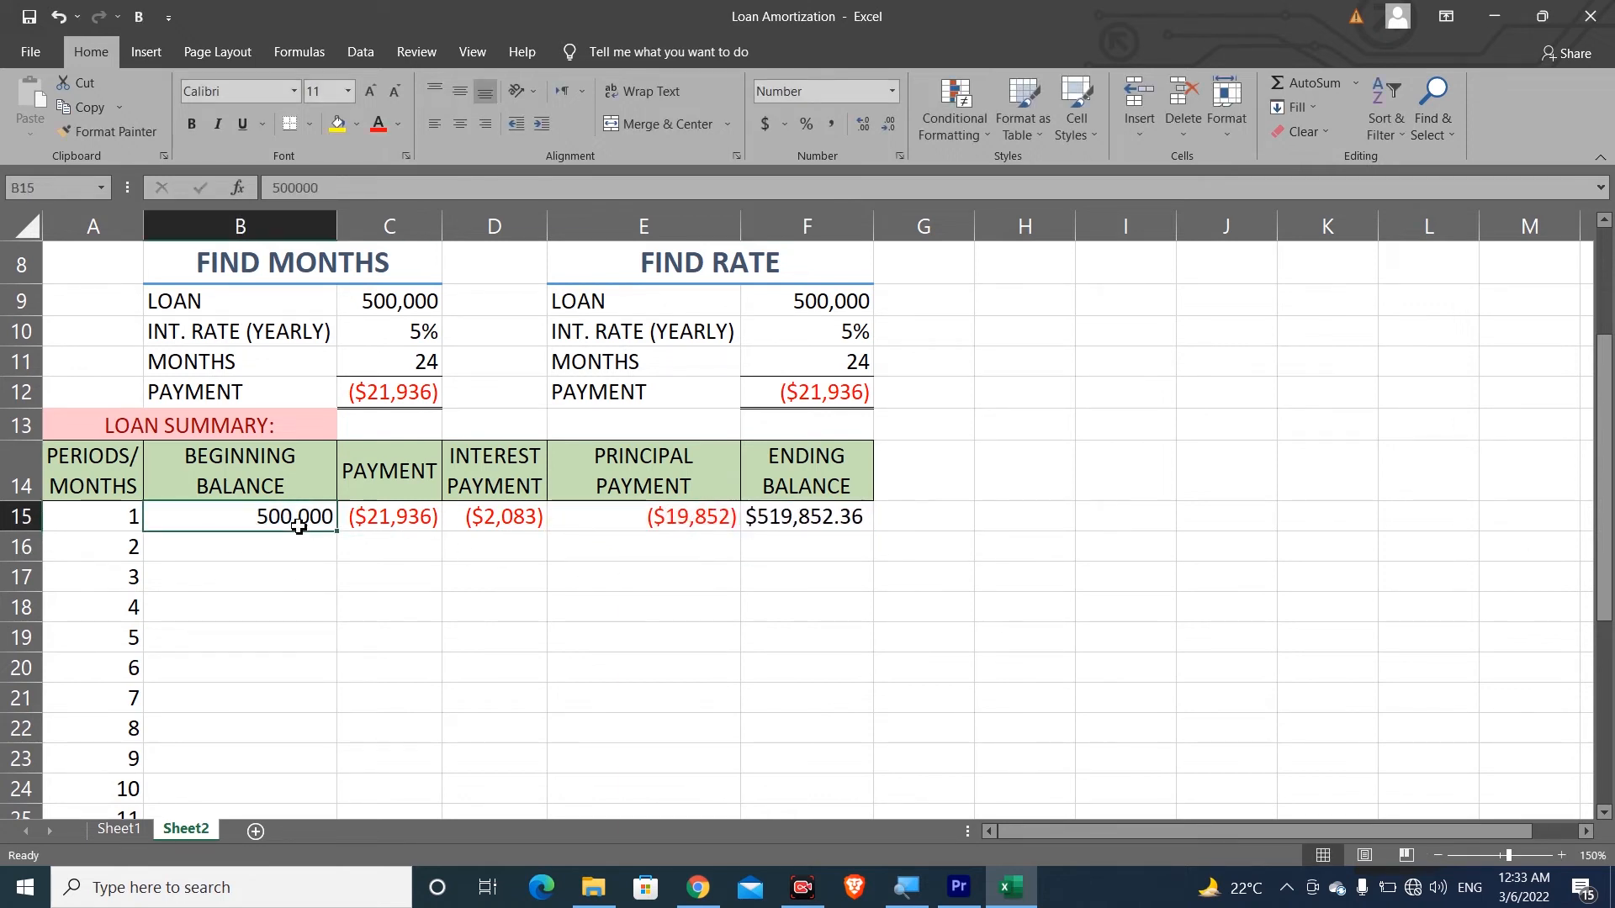
click(633, 519)
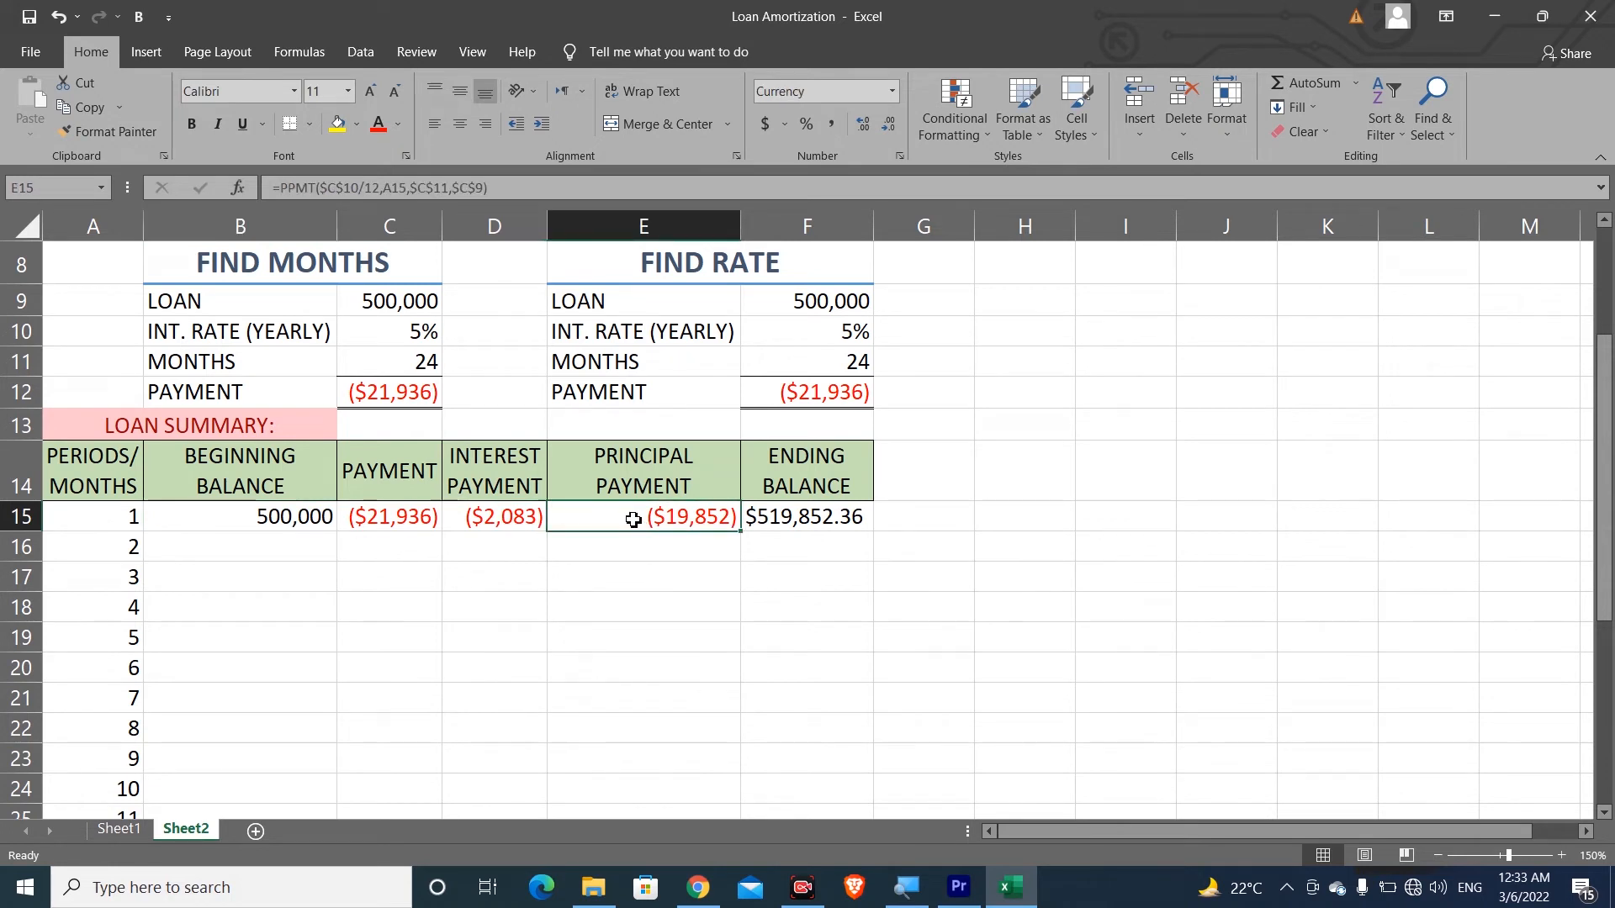
click(805, 522)
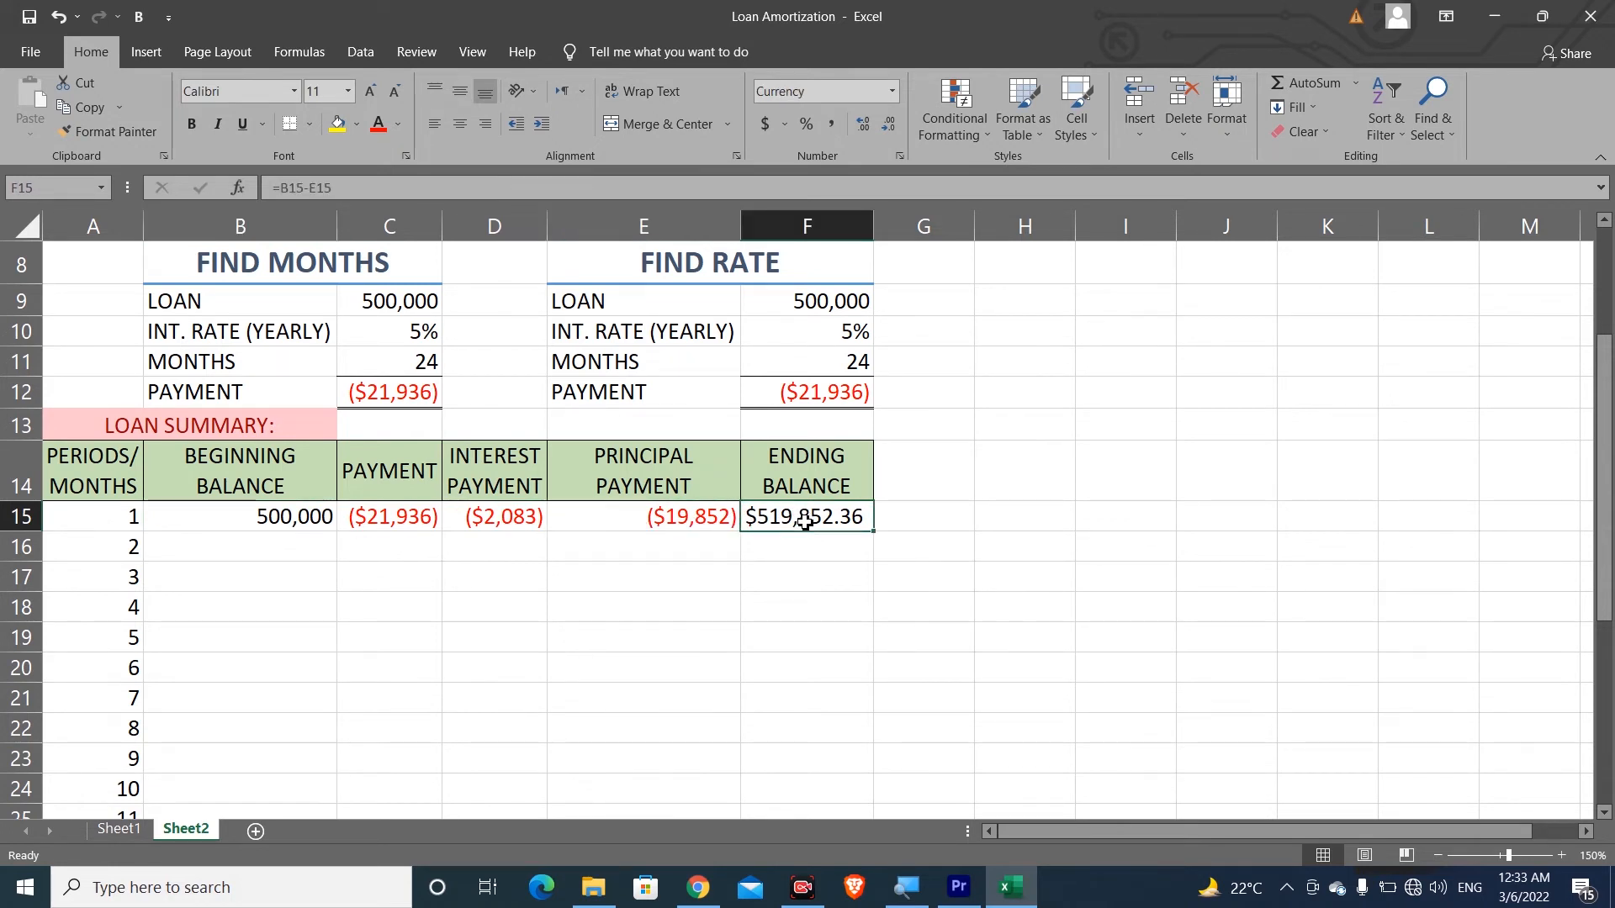
double_click(666, 517)
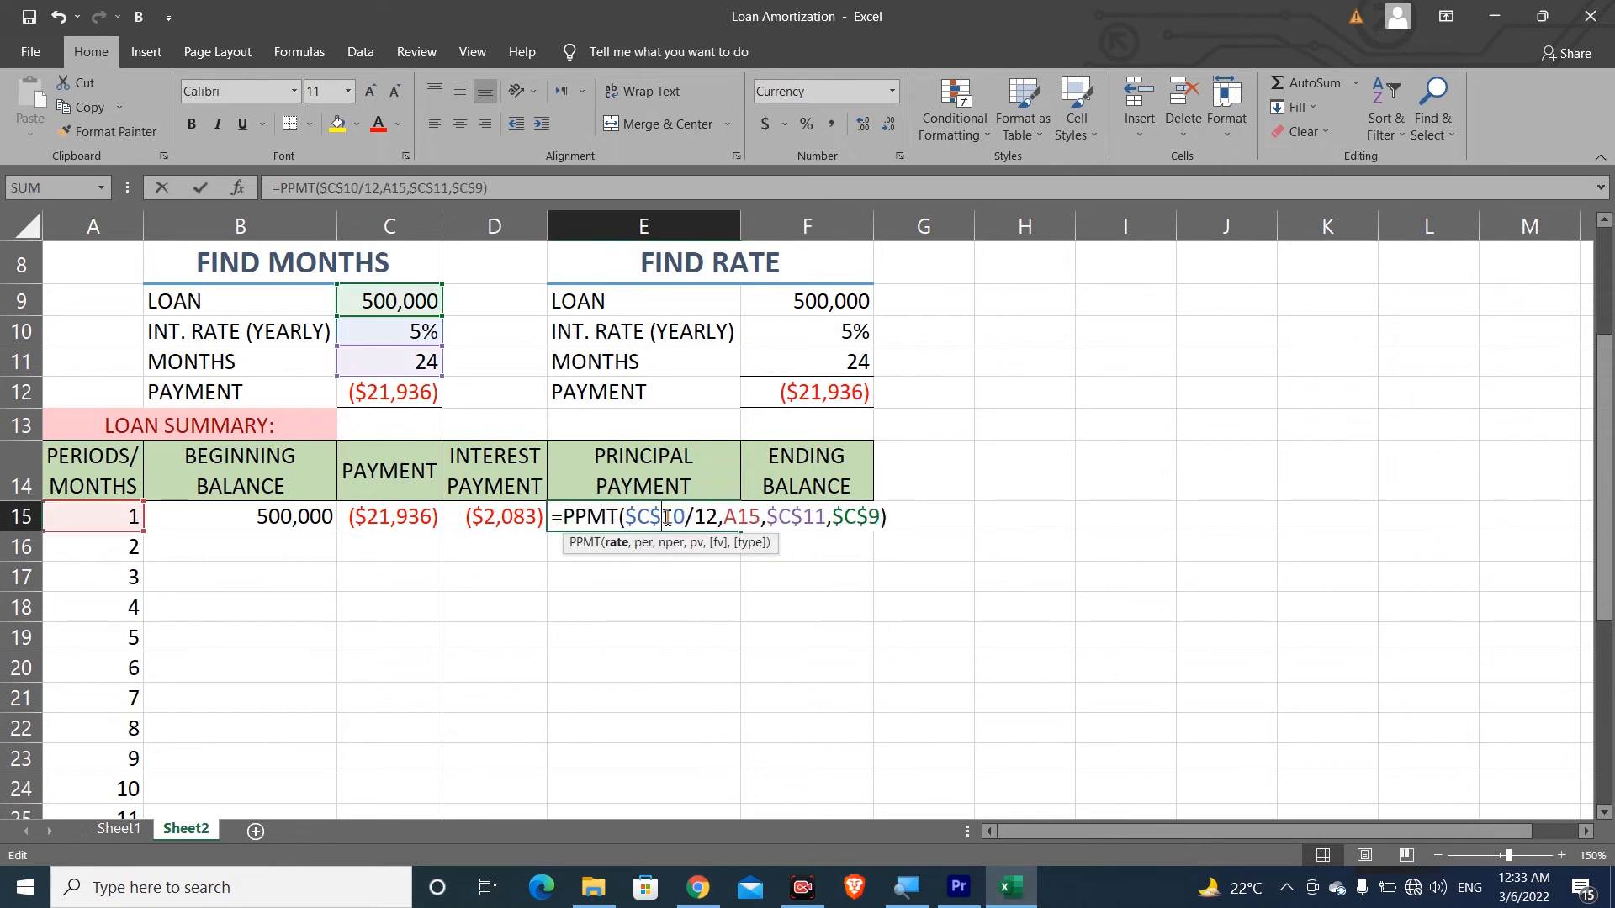
click(566, 519)
text(-)
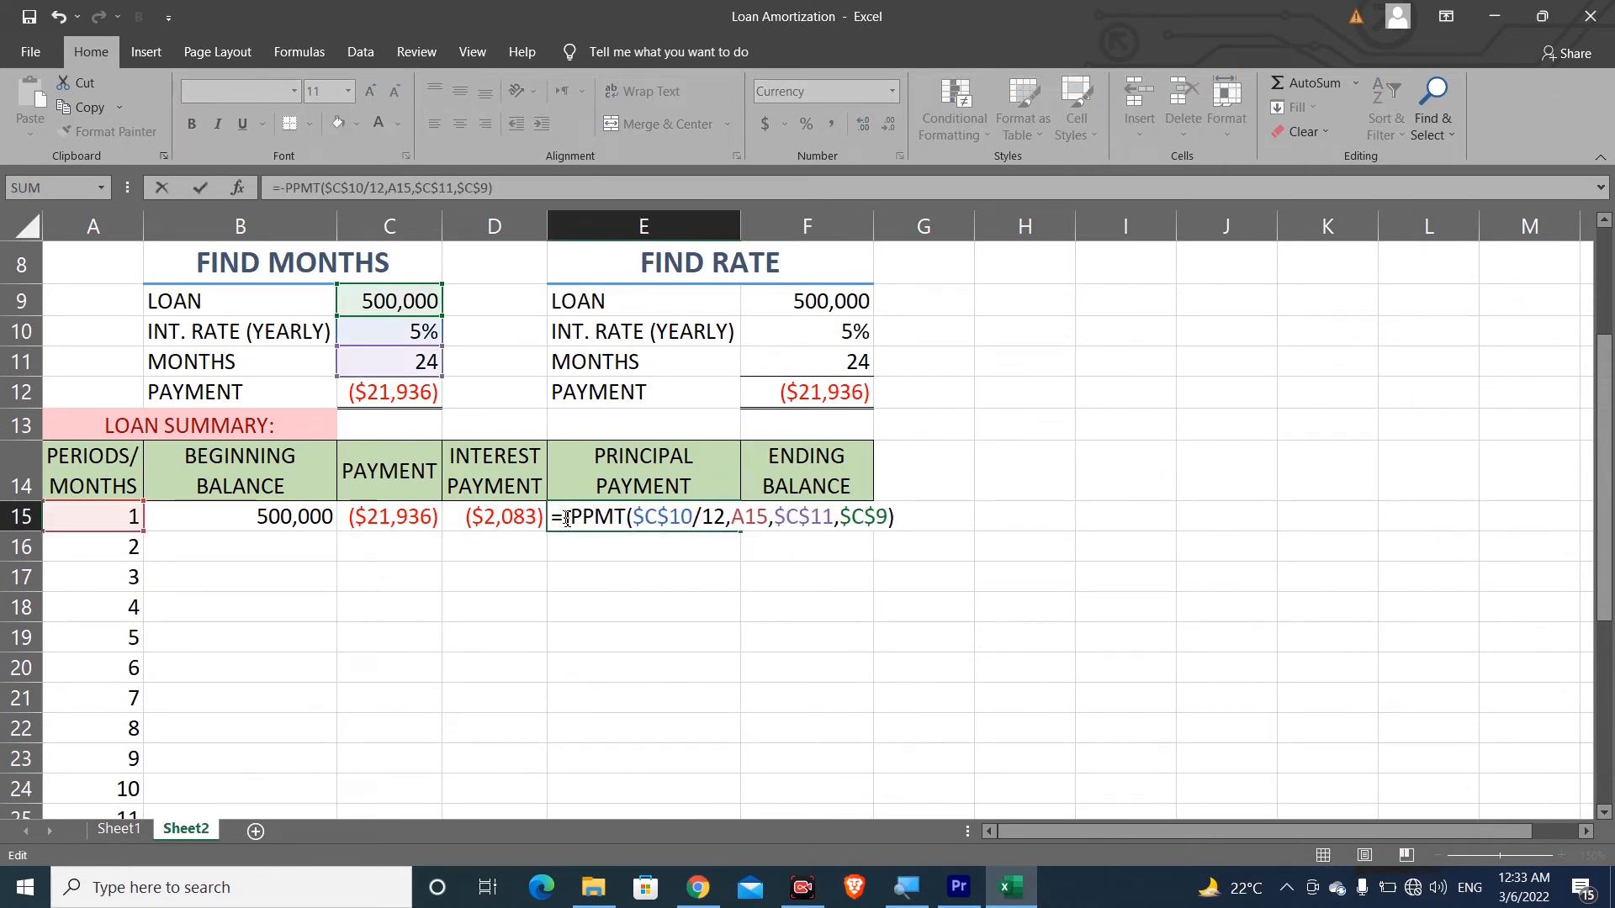
key(Return)
Step: Check the period 1 beginning balance in B15 against the principal payment and ending balance in row 15
key(Right)
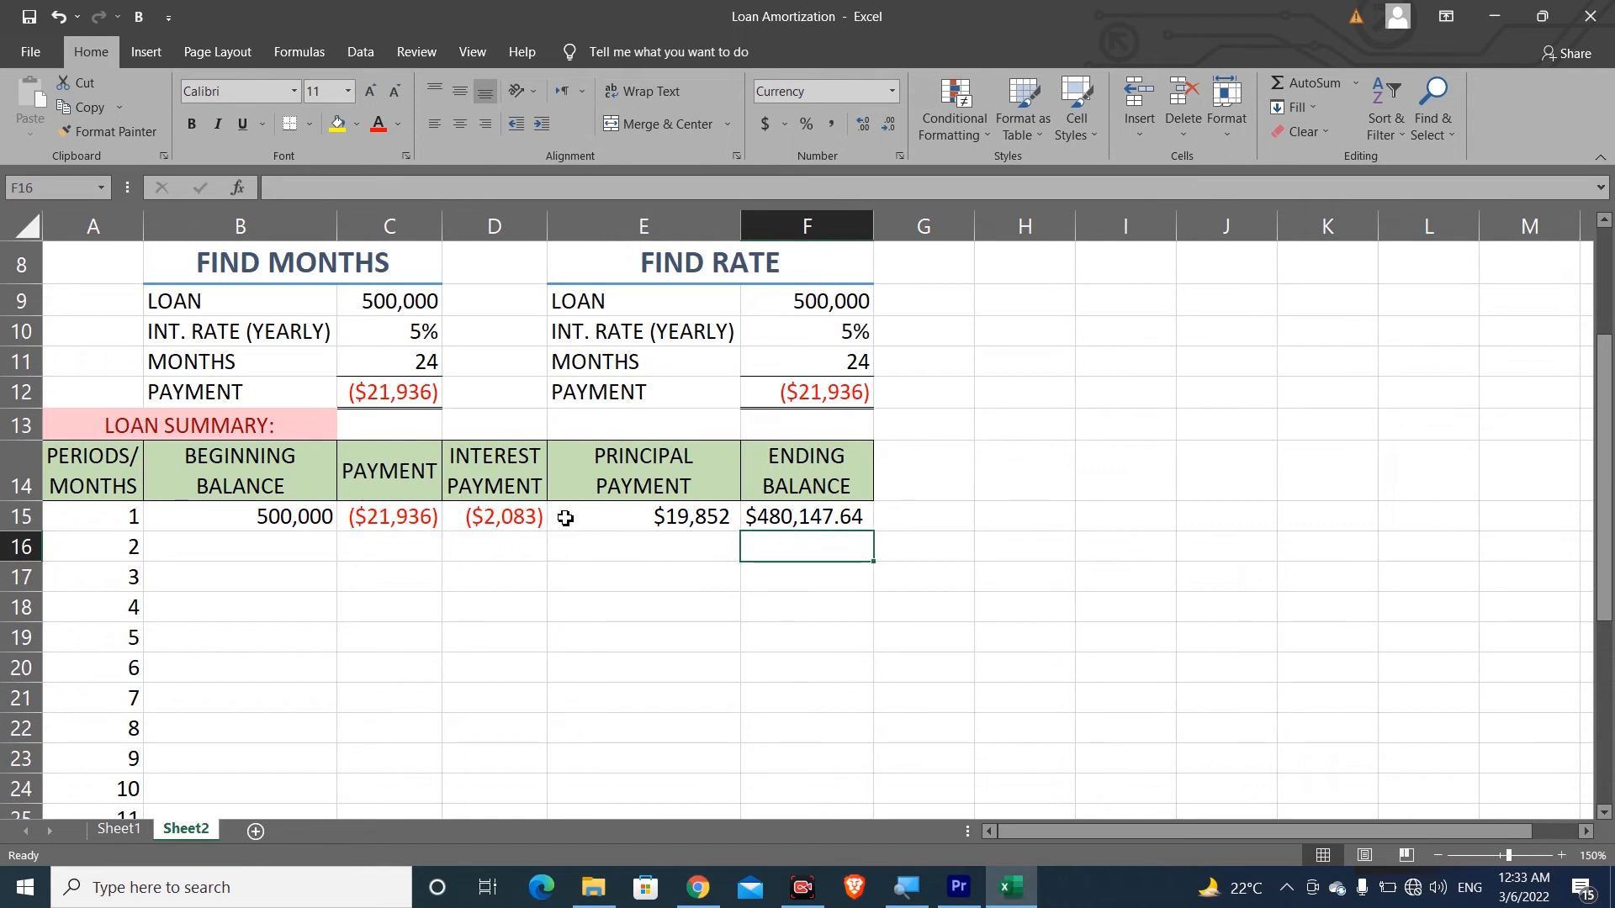
key(Left)
key(Left)
key(Left)
key(Left)
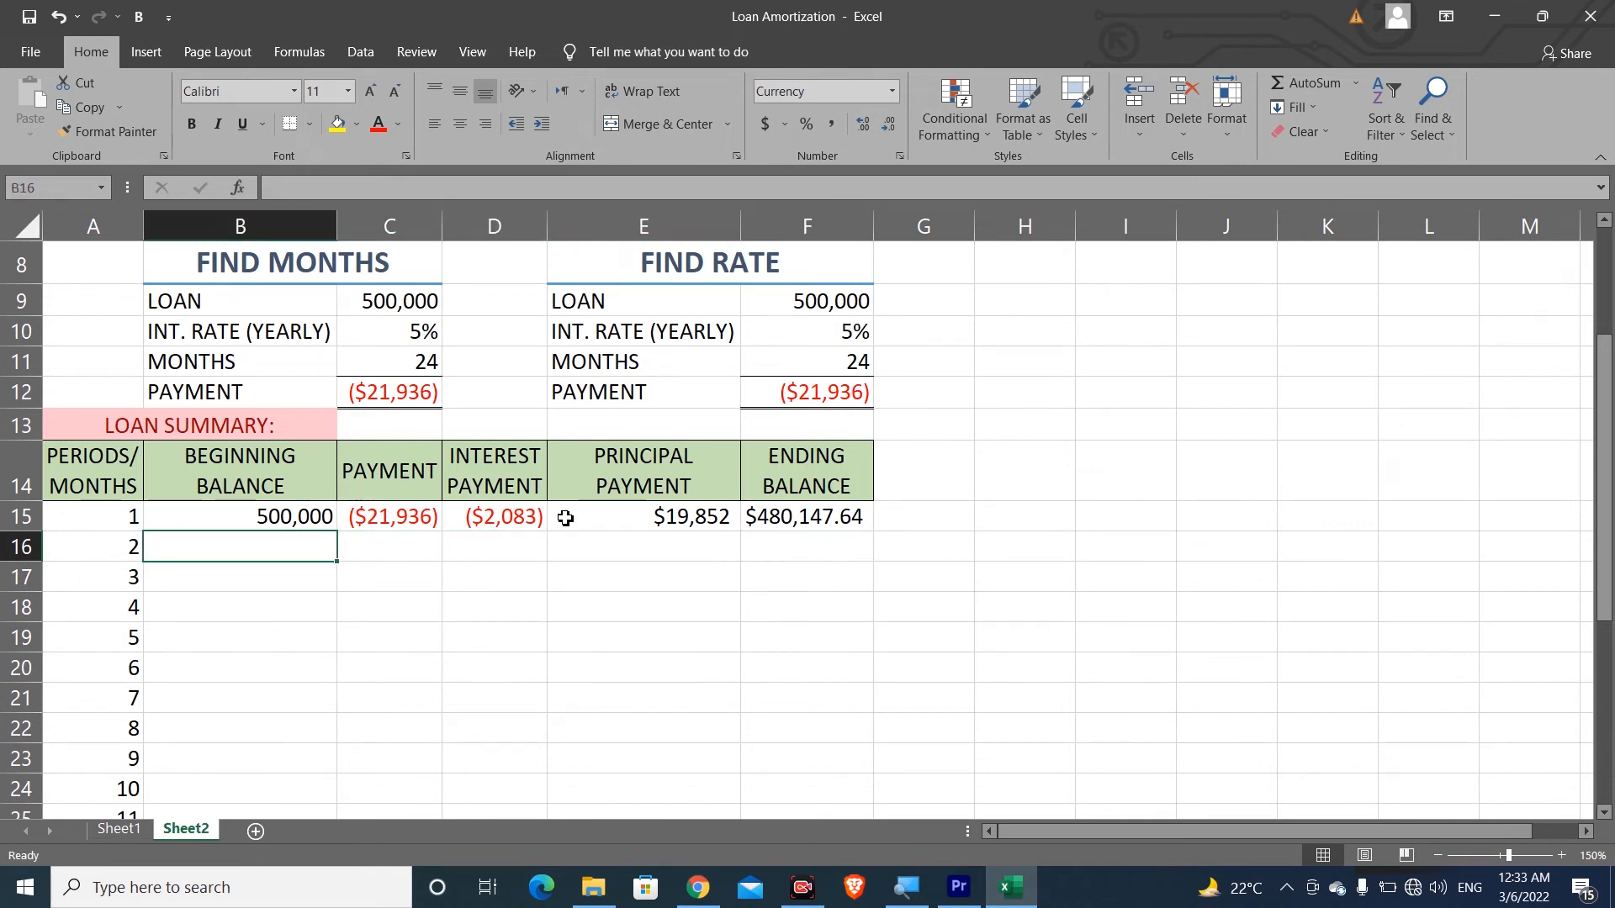
key(Up)
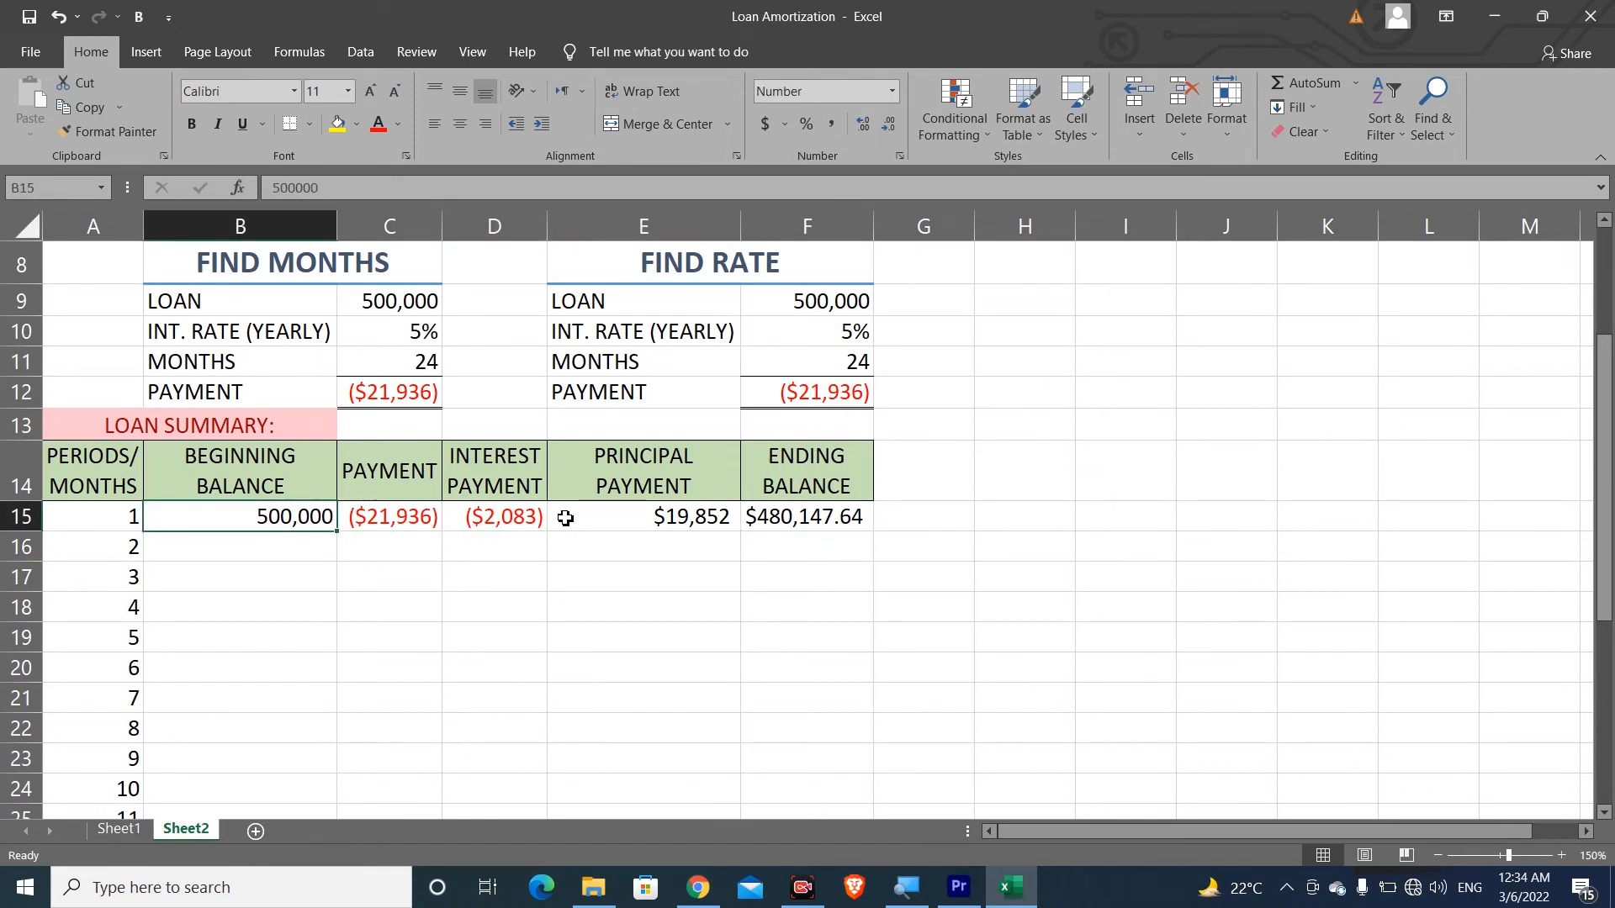
key(Right)
key(Right)
key(Right)
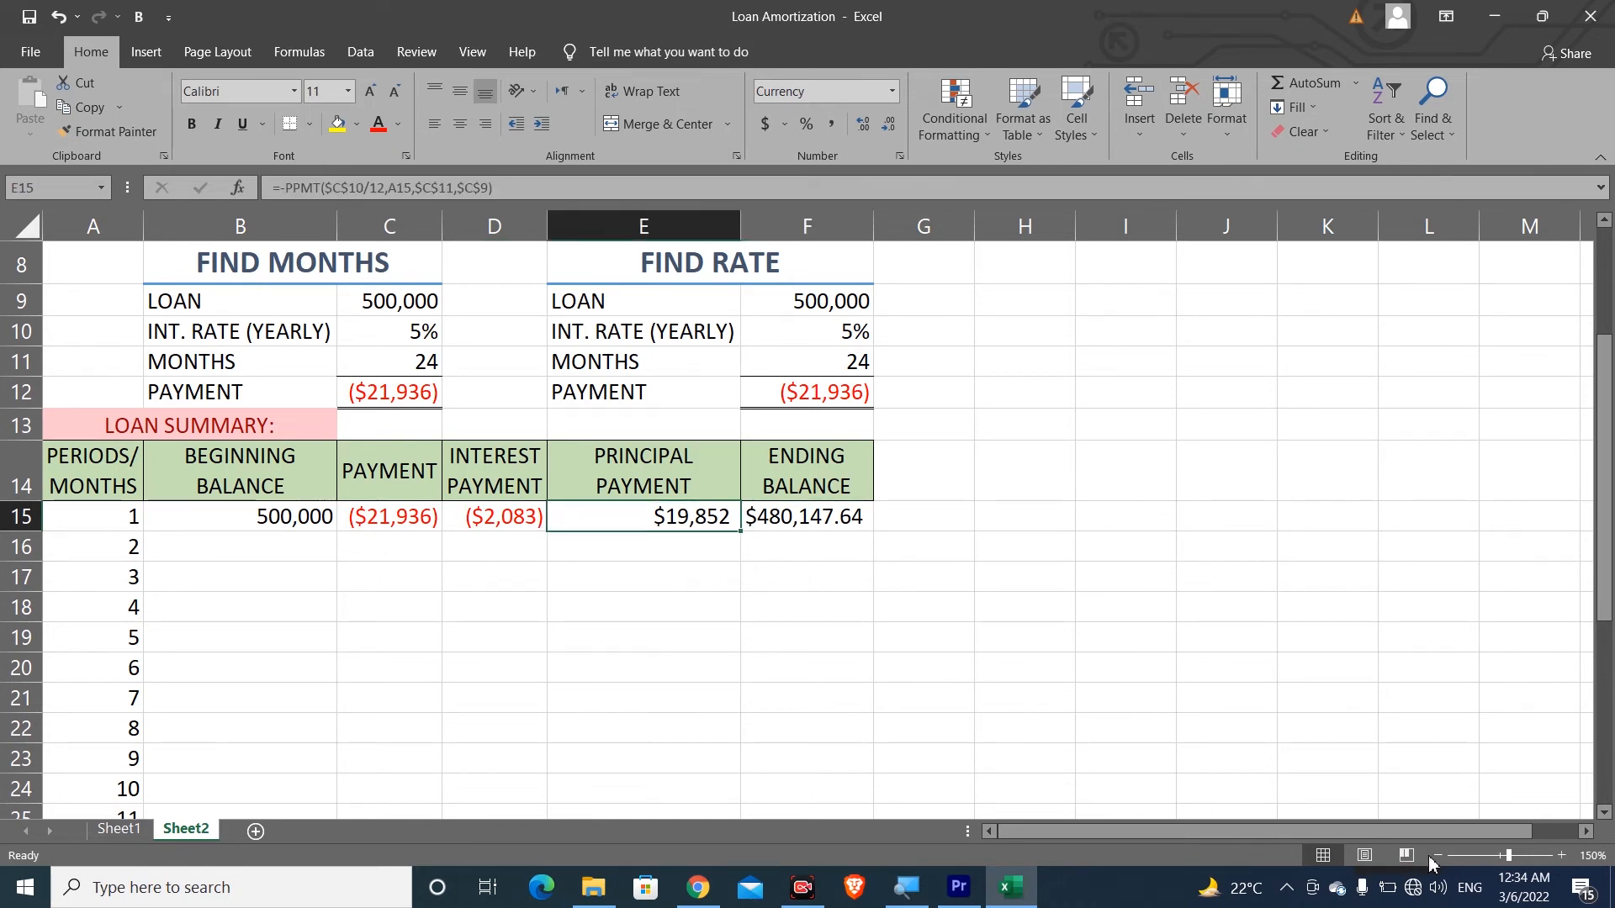
key(Right)
Step: Link the period 2 beginning balance in B16 to the period 1 ending balance with the formula =F15
click(235, 547)
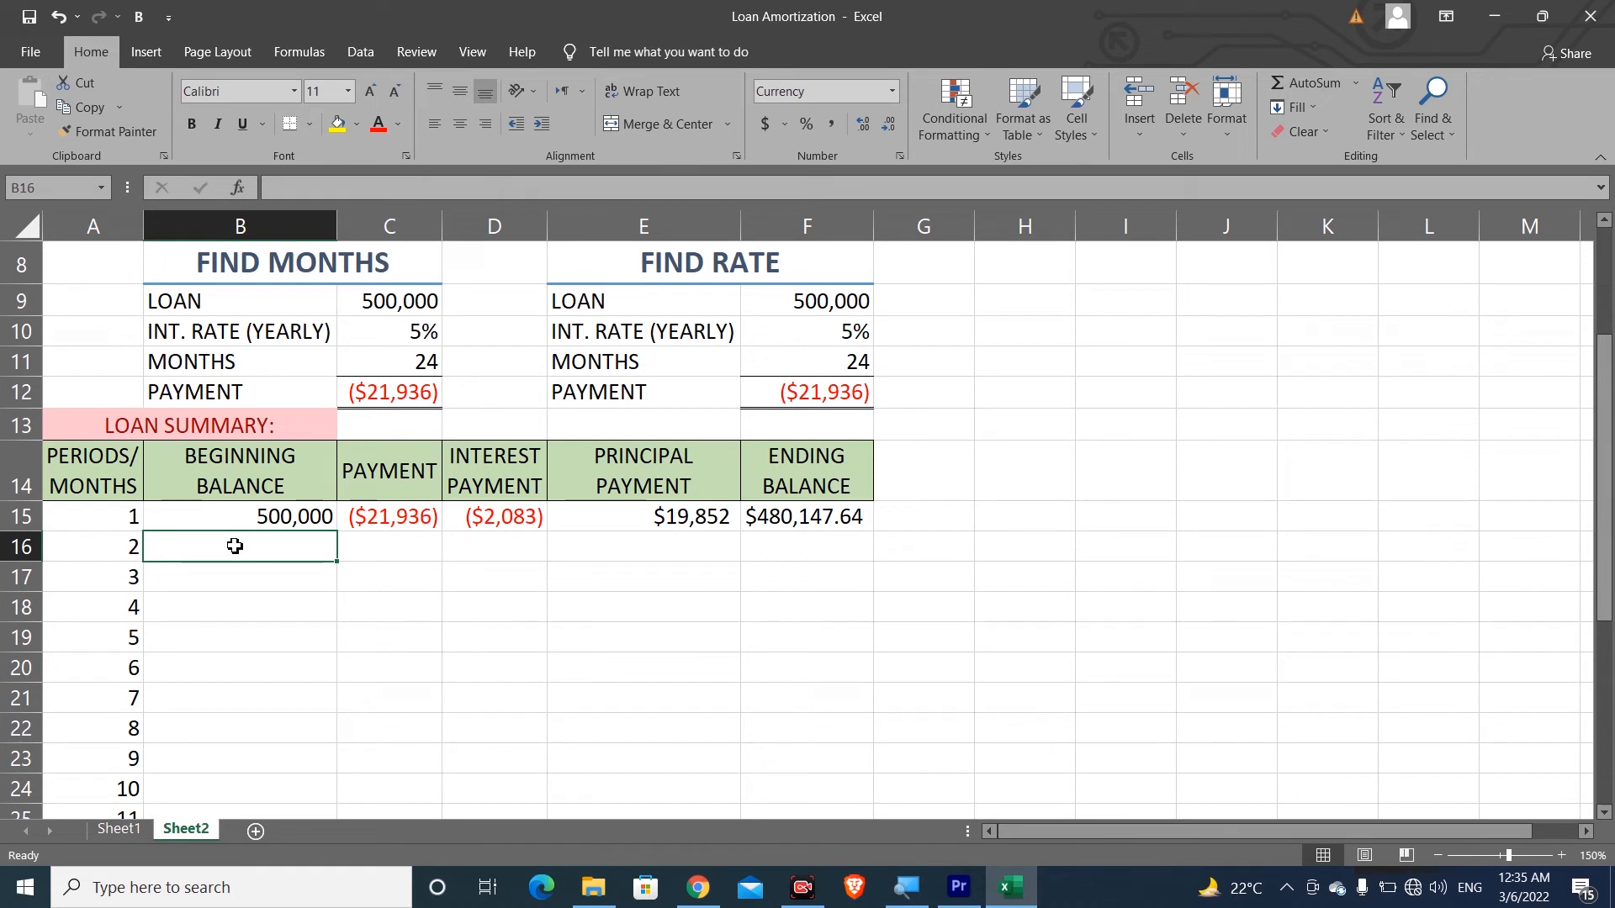
text(=)
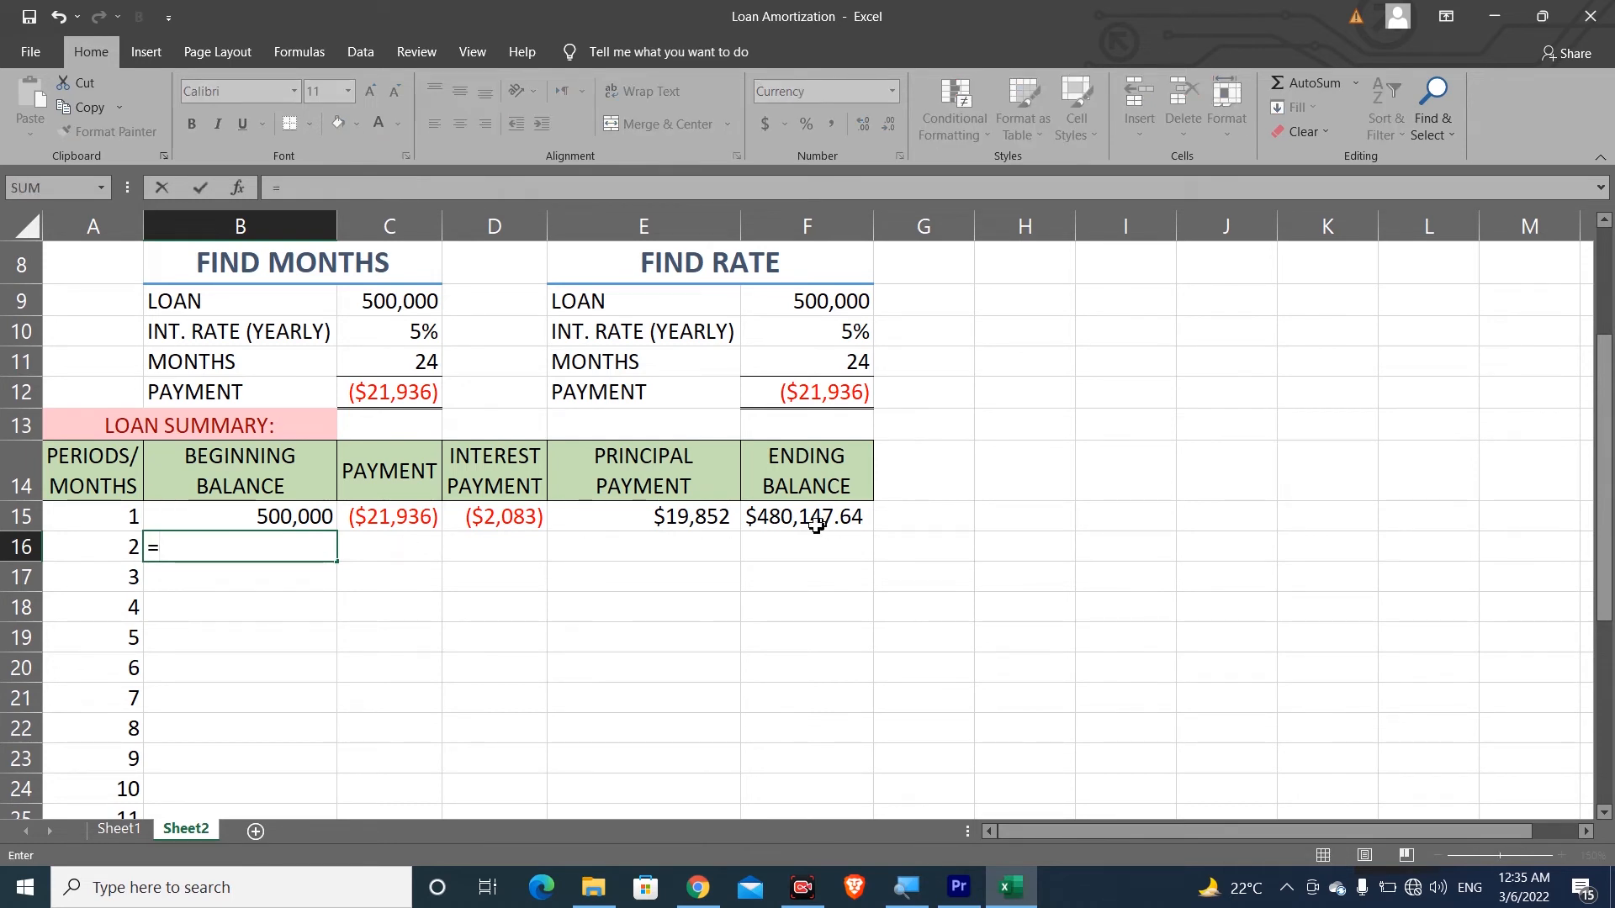
click(847, 511)
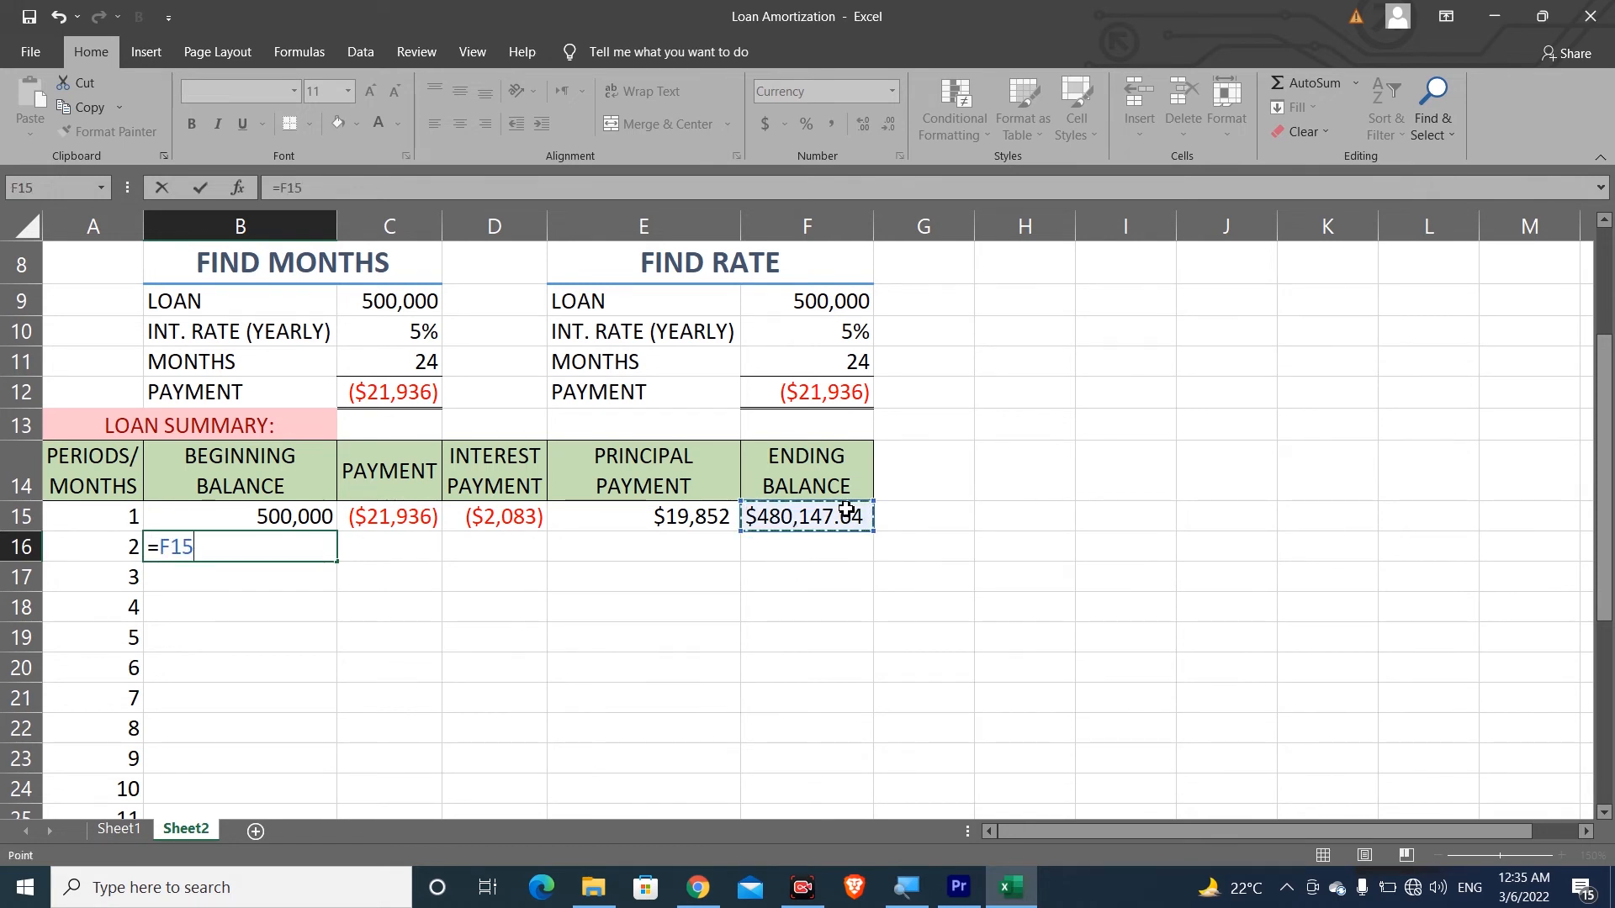
key(Return)
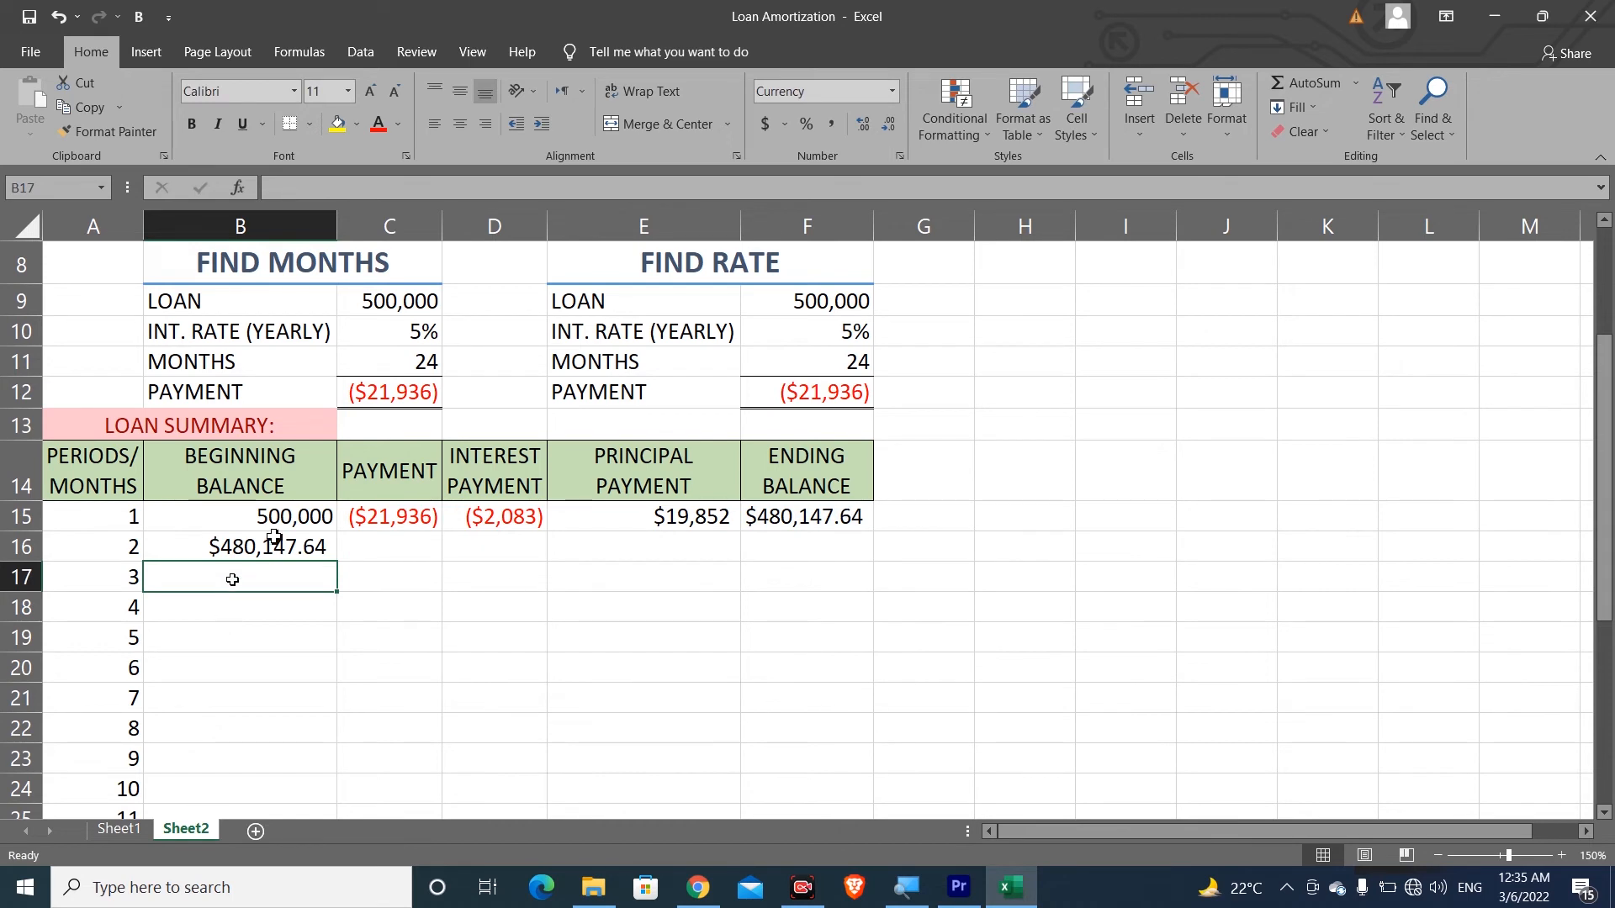
Step: Copy the formulas of C15:F15 down to row 16, and fill B16:F16 down through period 24
click(383, 525)
drag(383, 526, 875, 557)
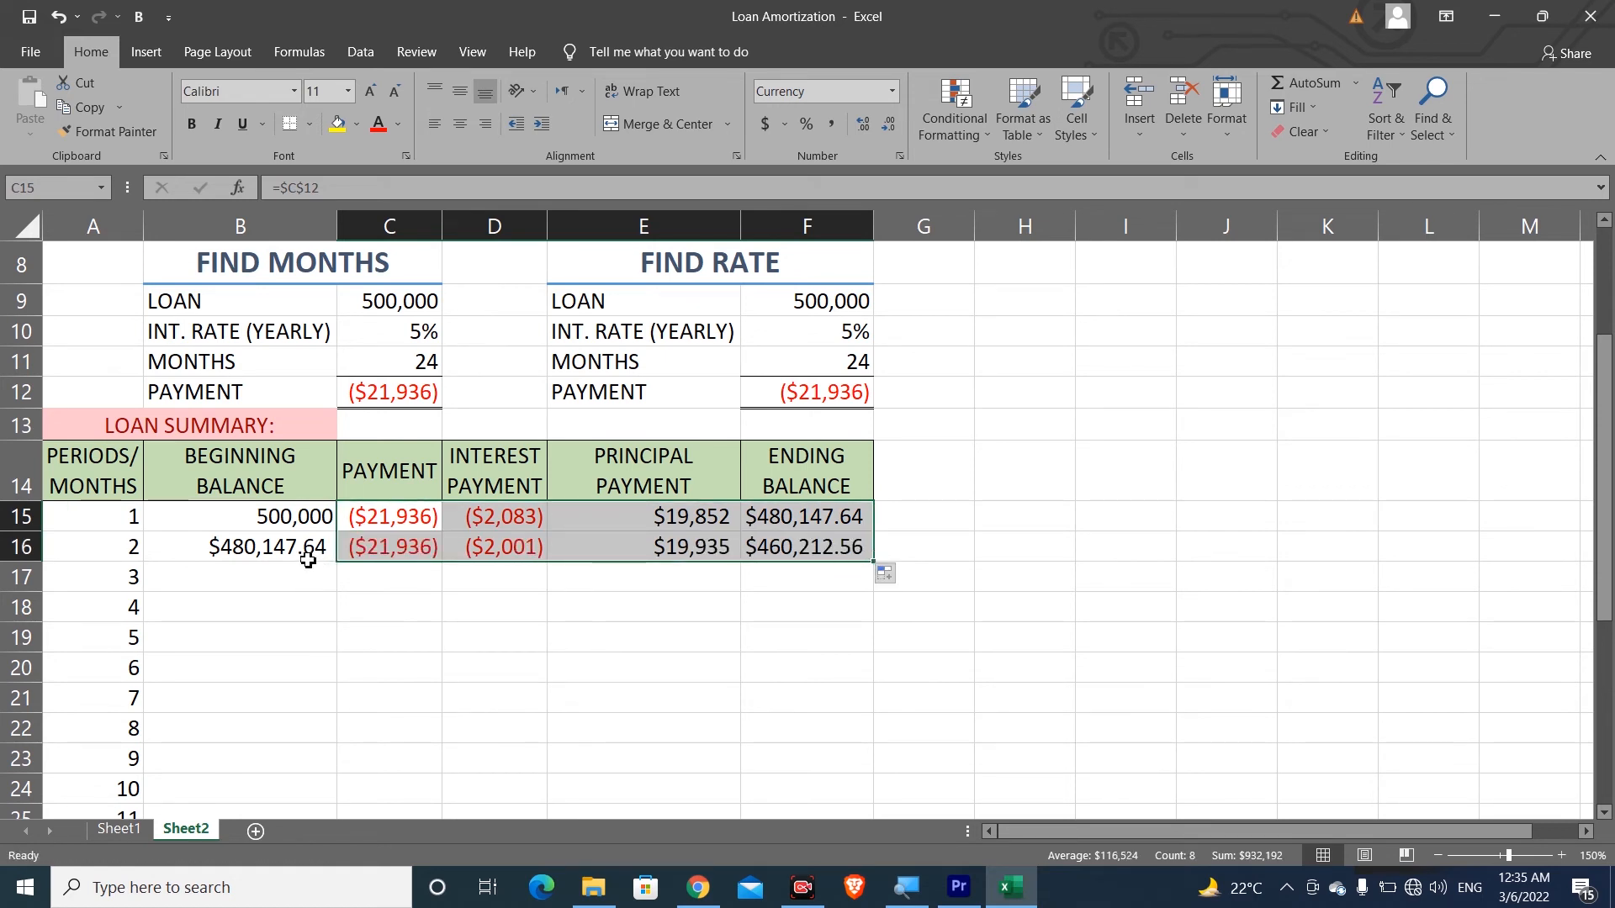
click(263, 553)
drag(264, 553, 788, 551)
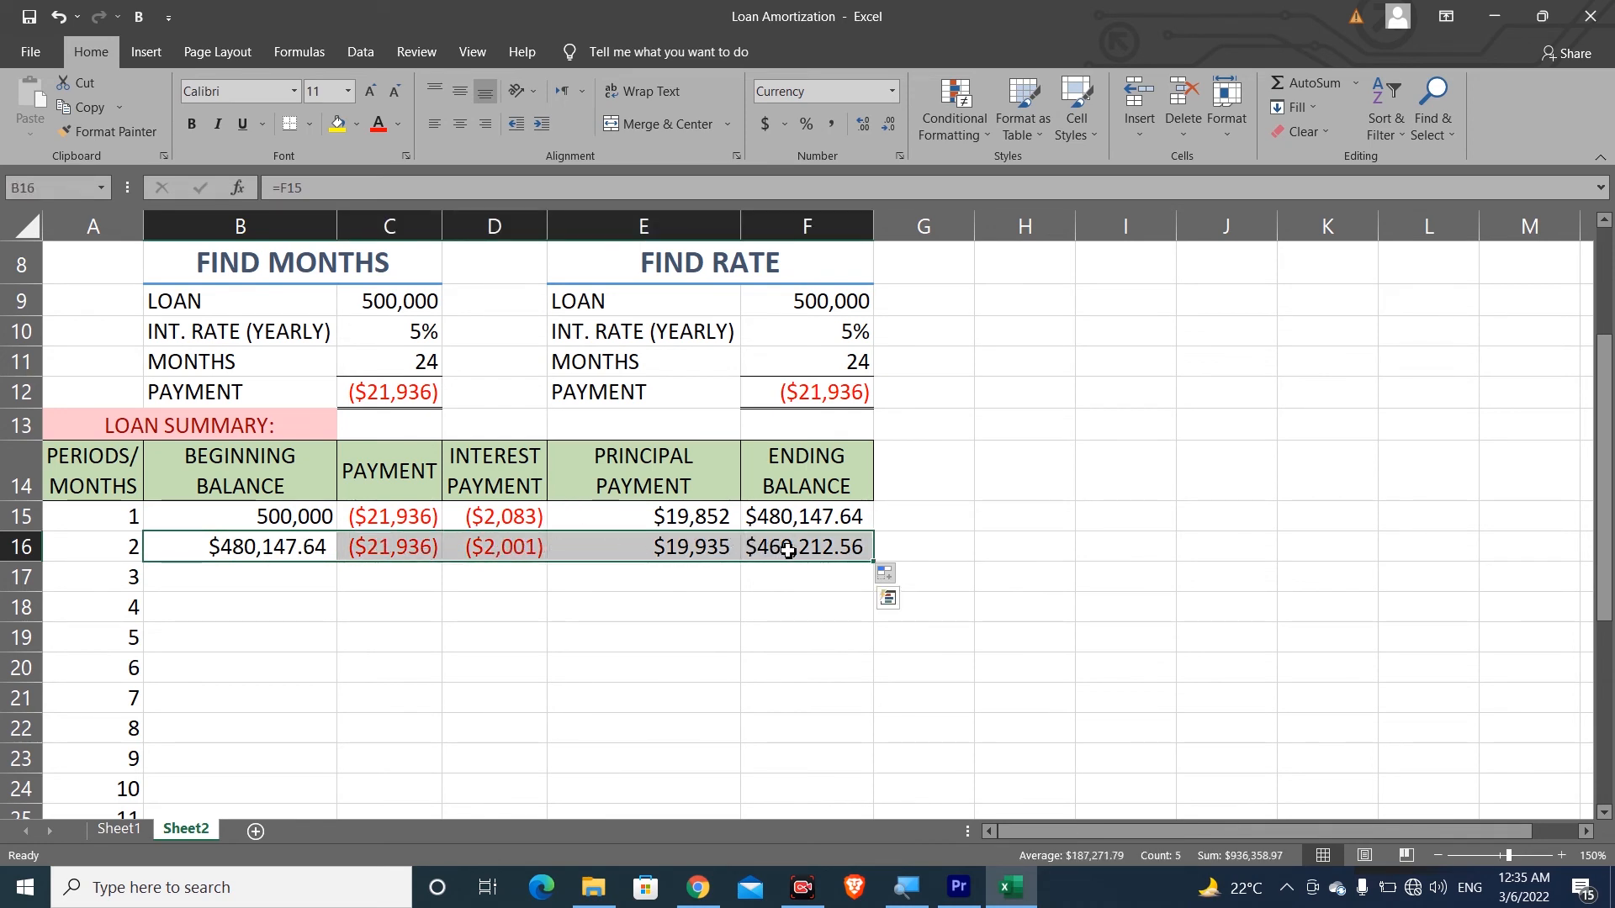
double_click(874, 563)
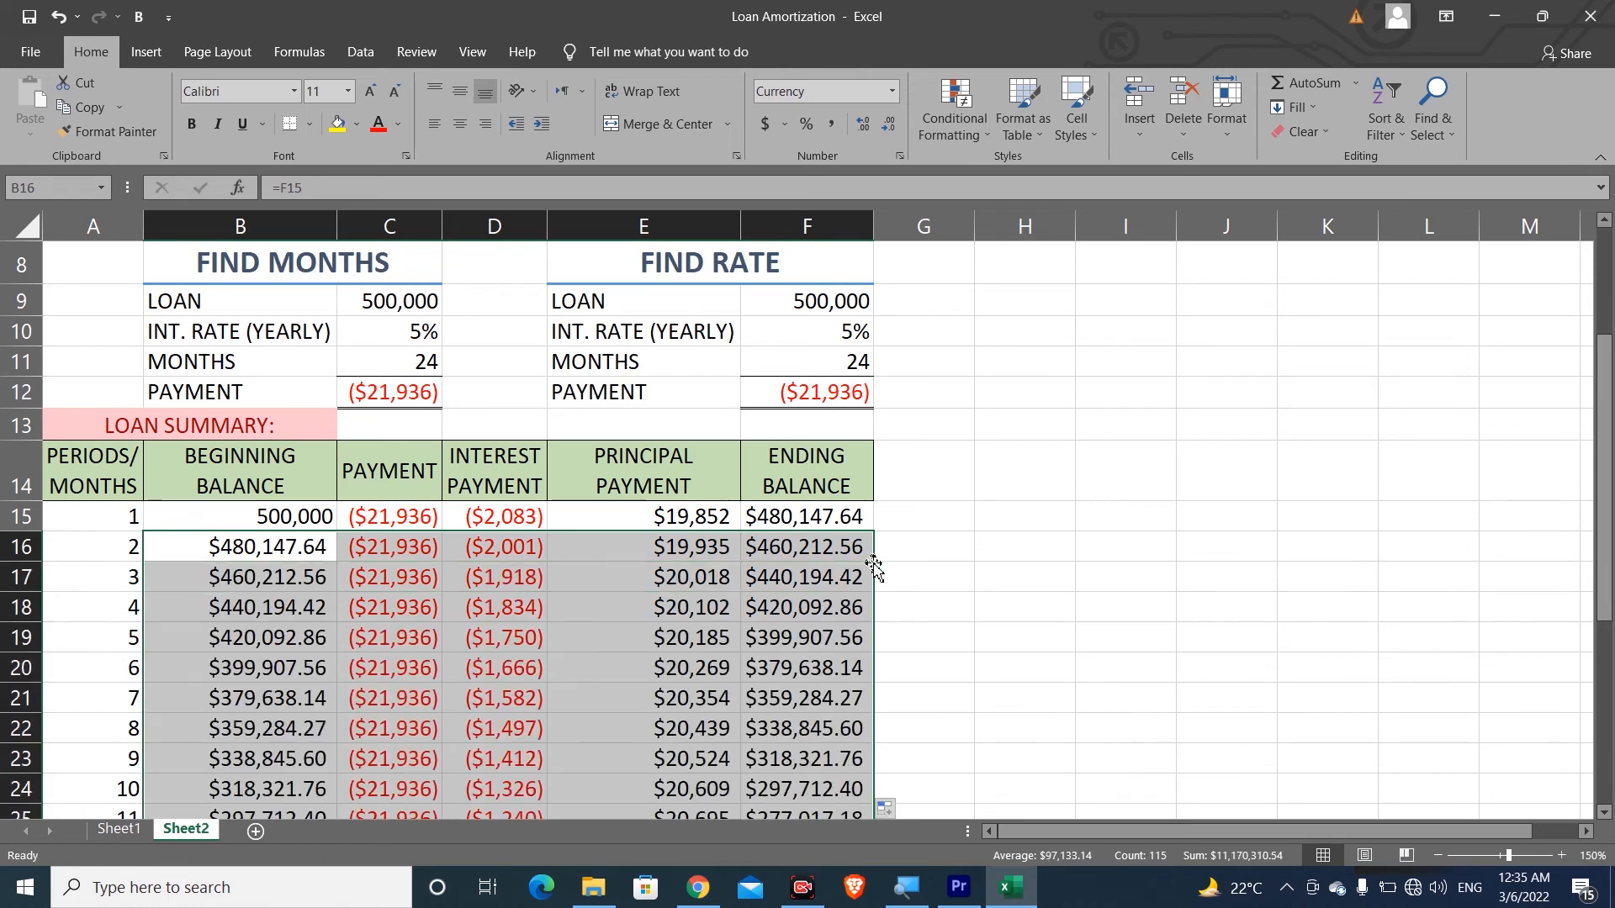
Step: Examine the period 24 row, comparing the beginning balance, principal payment and ending balance in B38, E38 and F38
click(816, 574)
drag(1604, 370, 1603, 552)
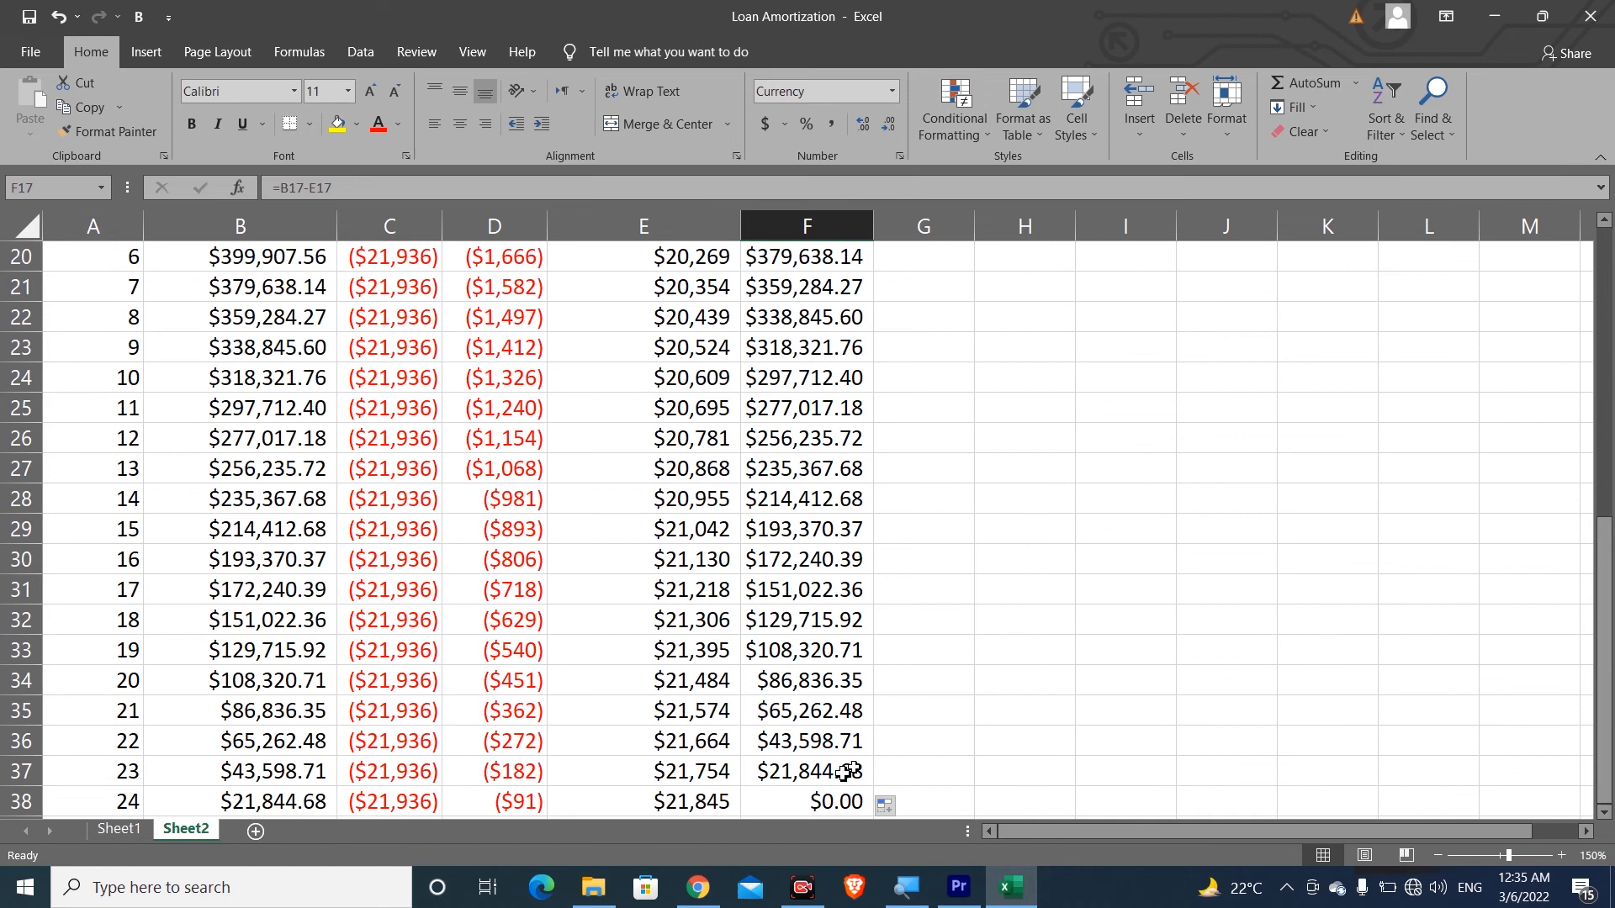
click(780, 801)
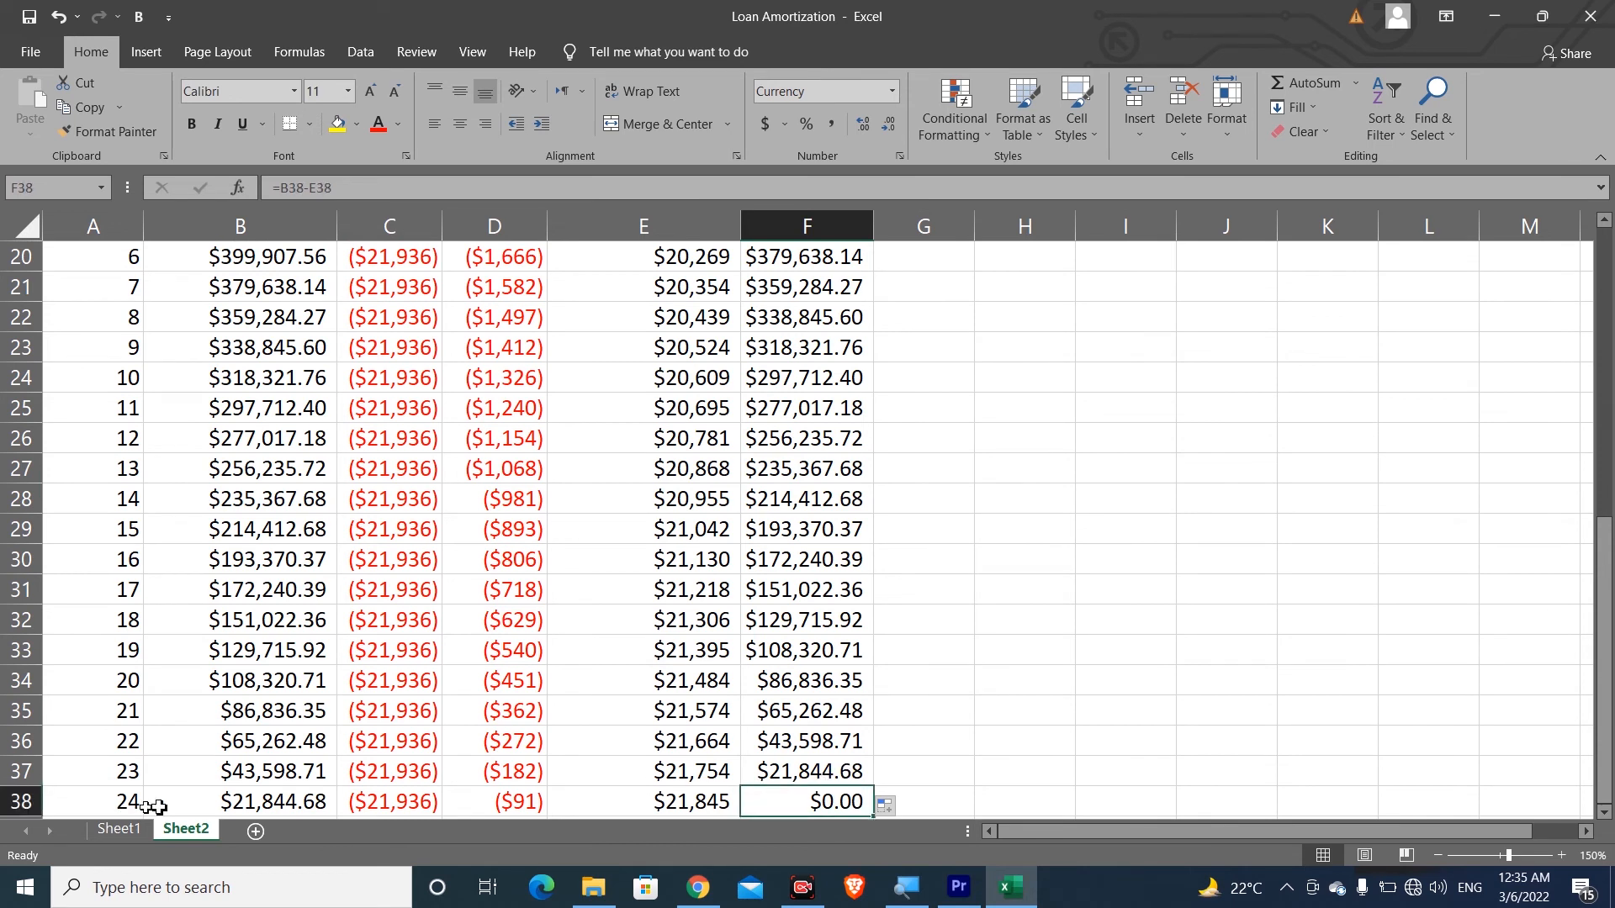
click(186, 809)
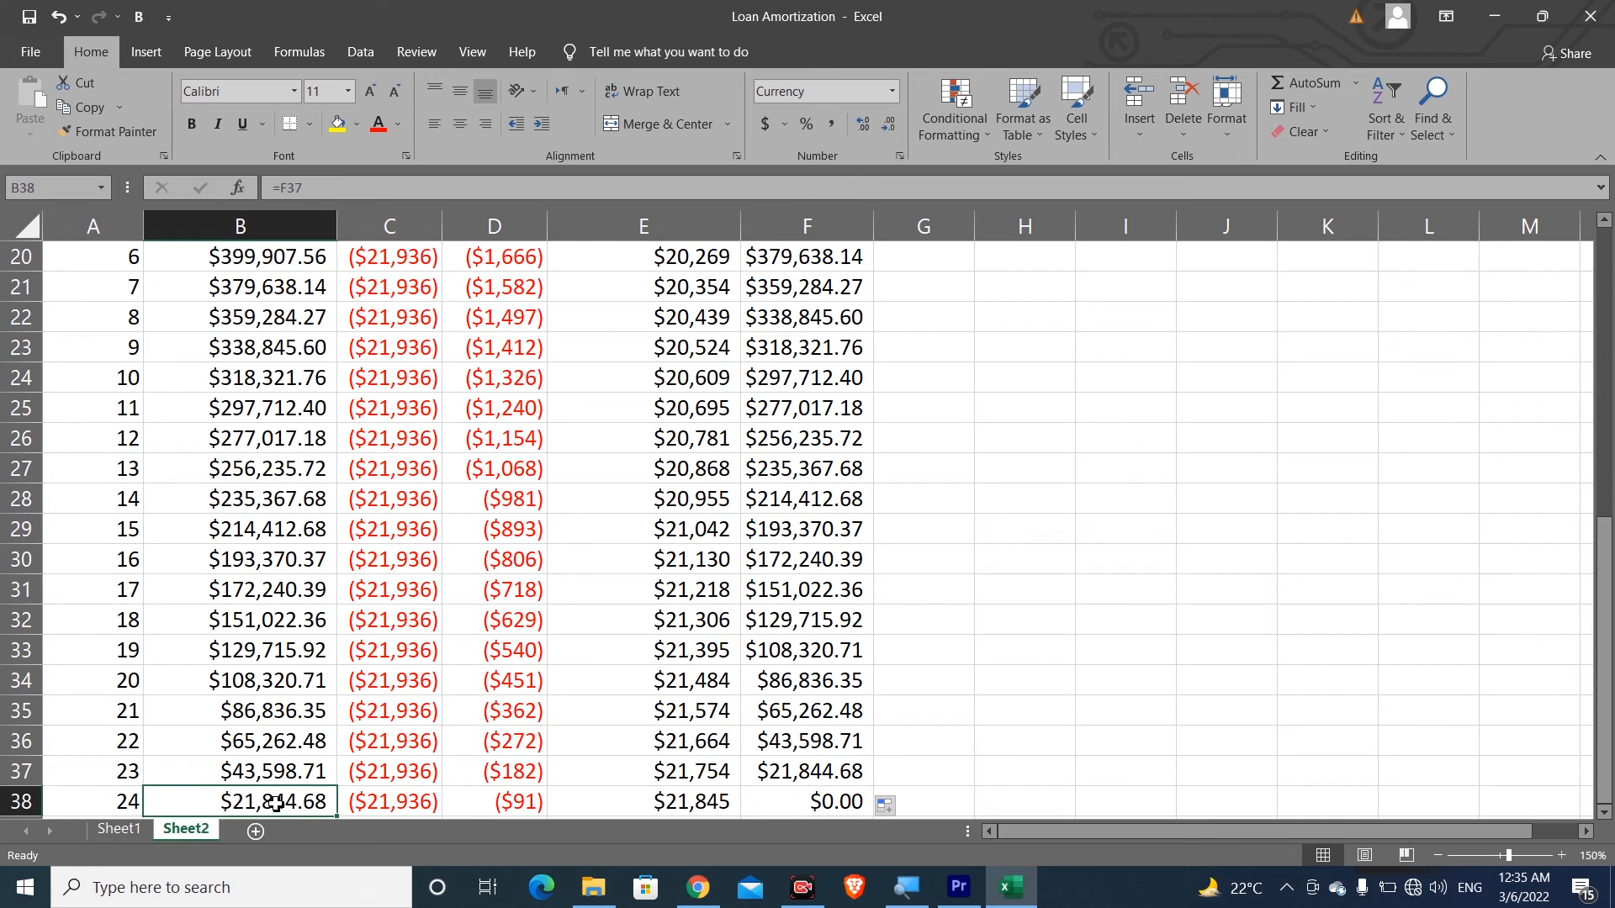
click(652, 800)
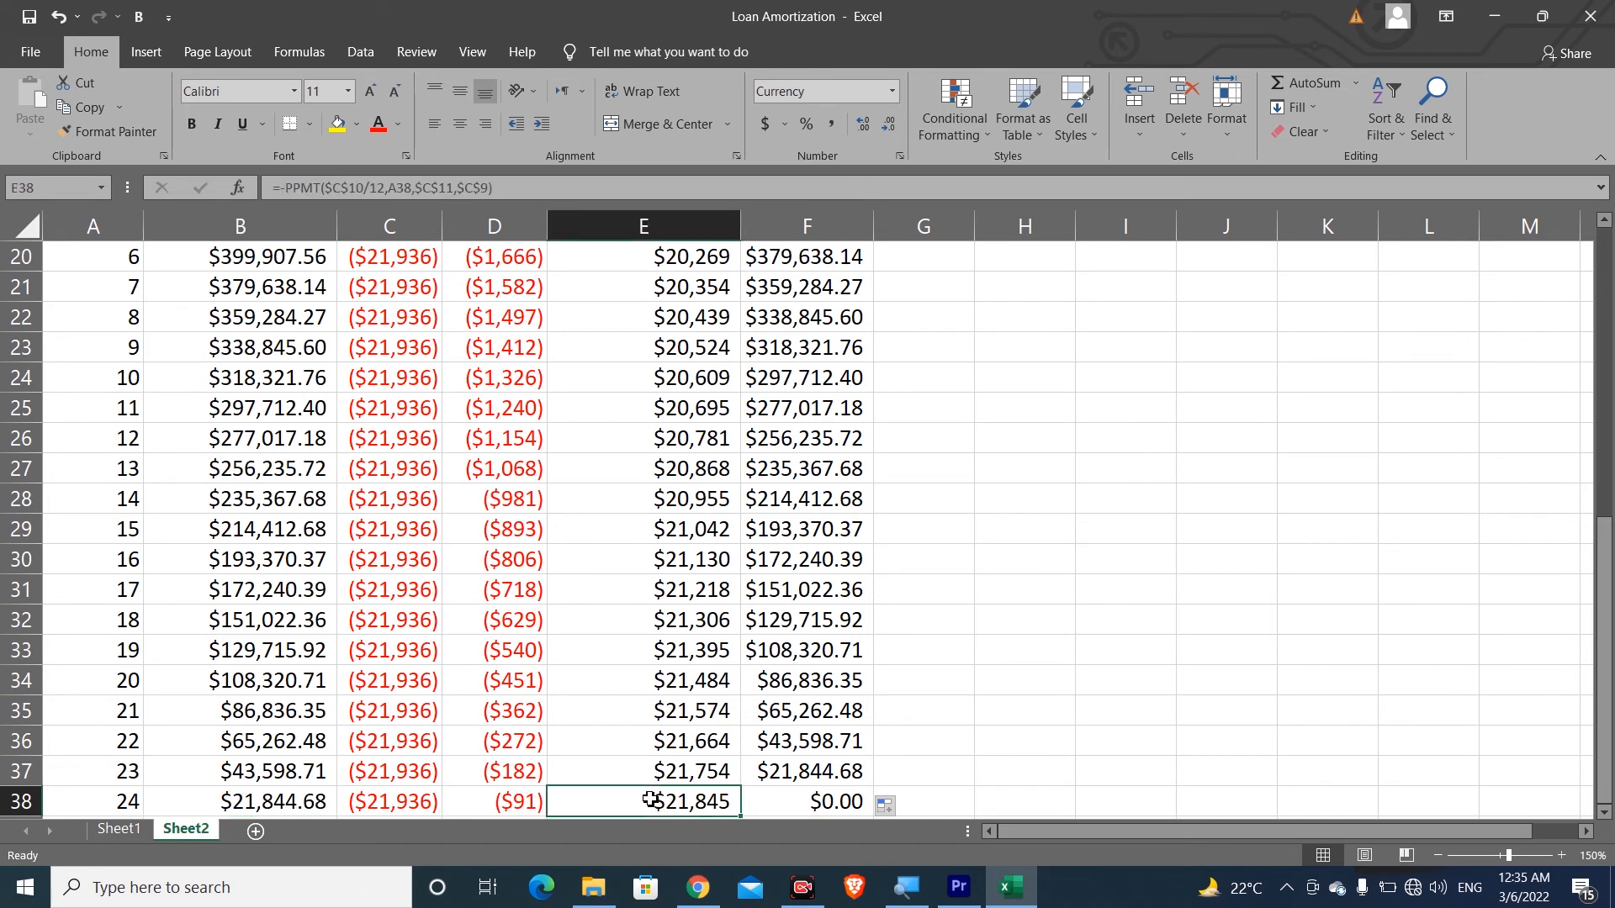
click(790, 809)
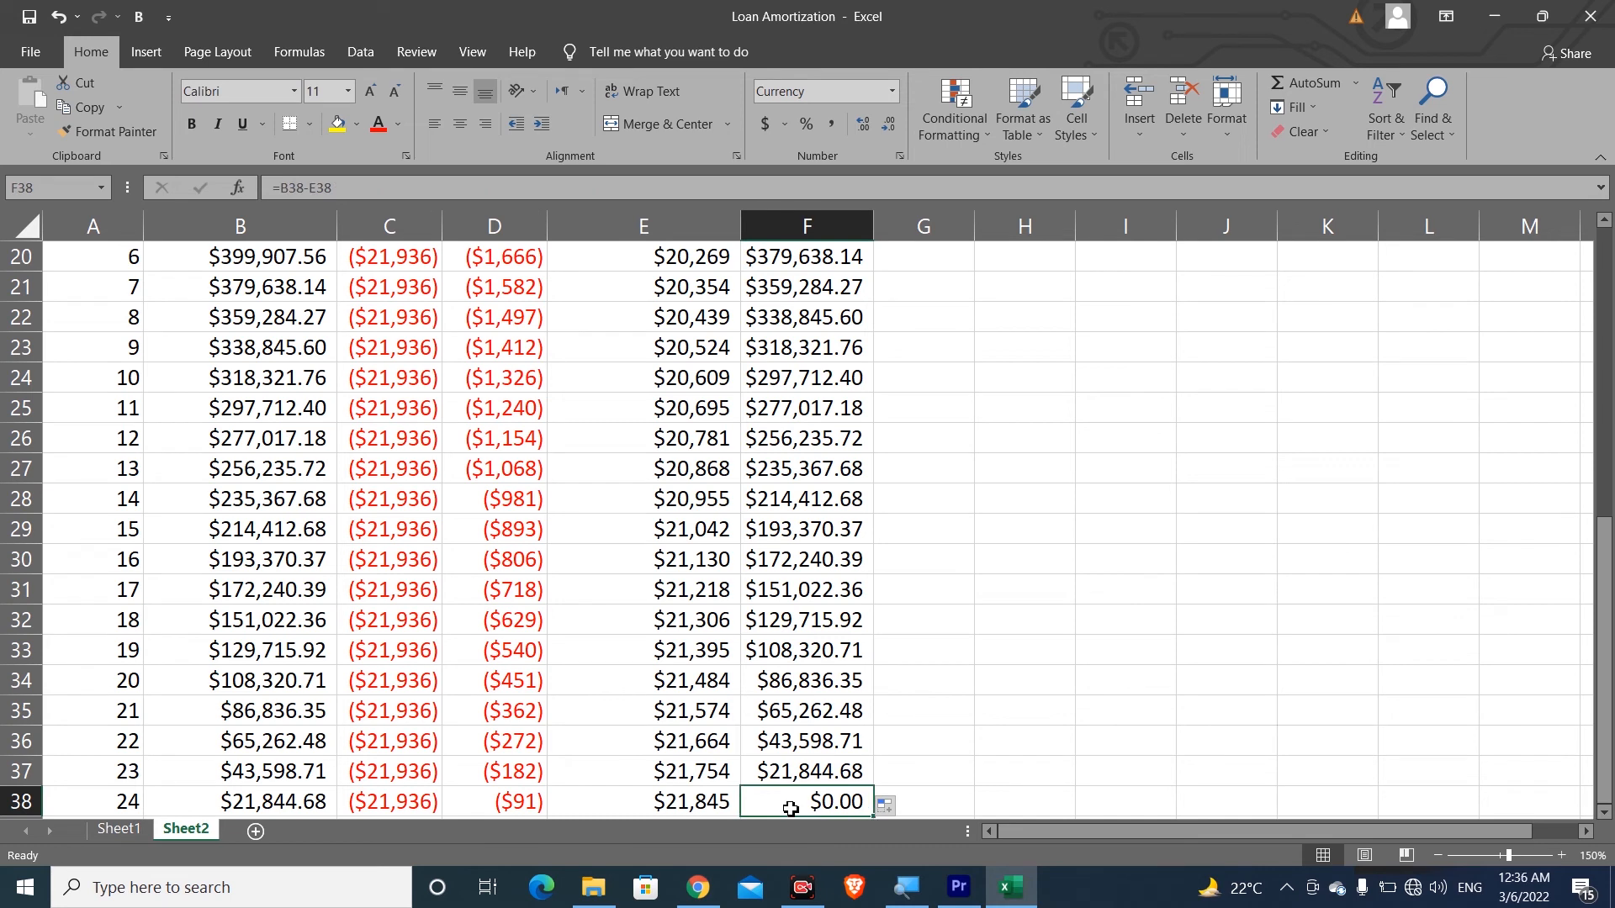
Step: Remove both decimal places from the period 24 beginning balance in B38 and compare it with the principal payment in E38
click(278, 801)
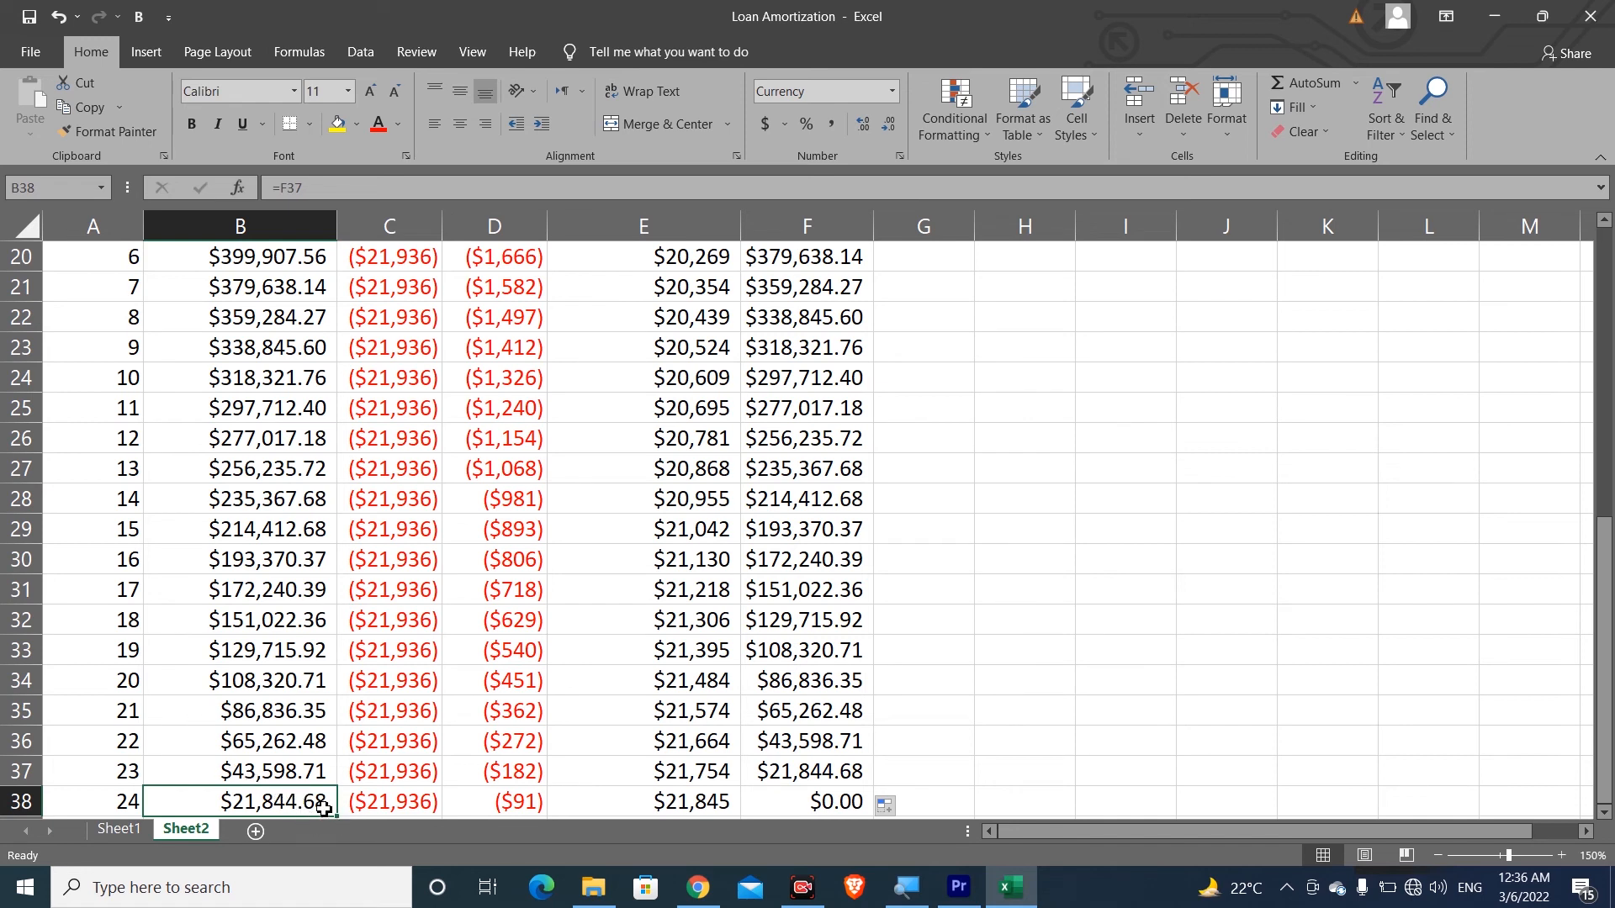
double_click(889, 125)
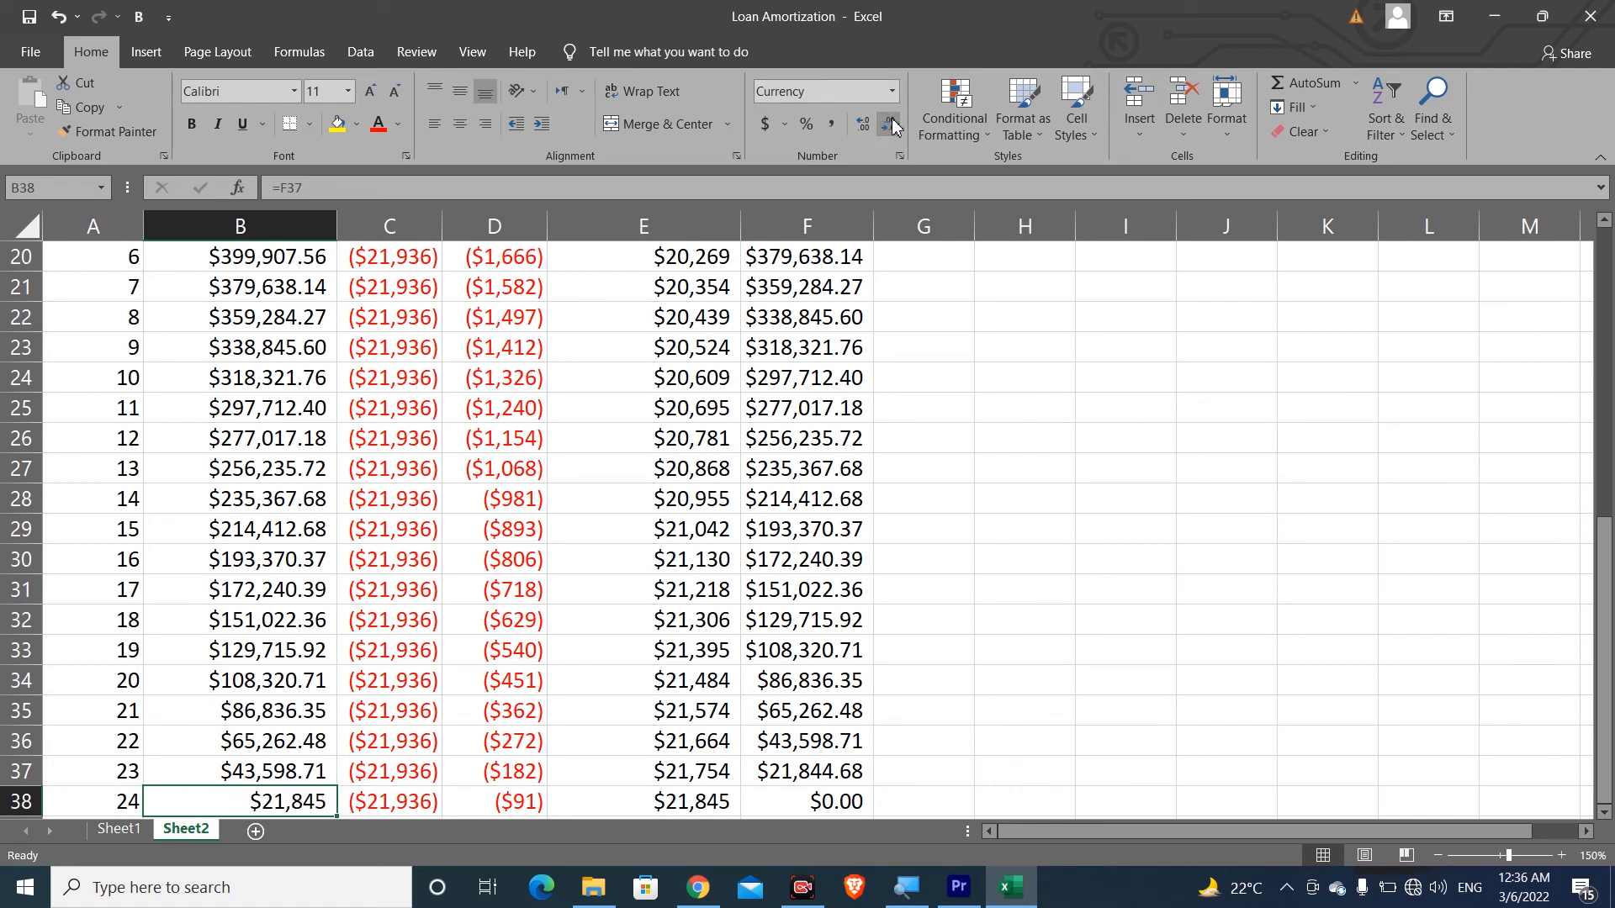
click(701, 793)
click(246, 796)
Step: Review how the principal and interest payments develop over the first periods and compare them with the fixed payment in row 17
drag(1603, 632, 1608, 509)
drag(594, 375, 606, 505)
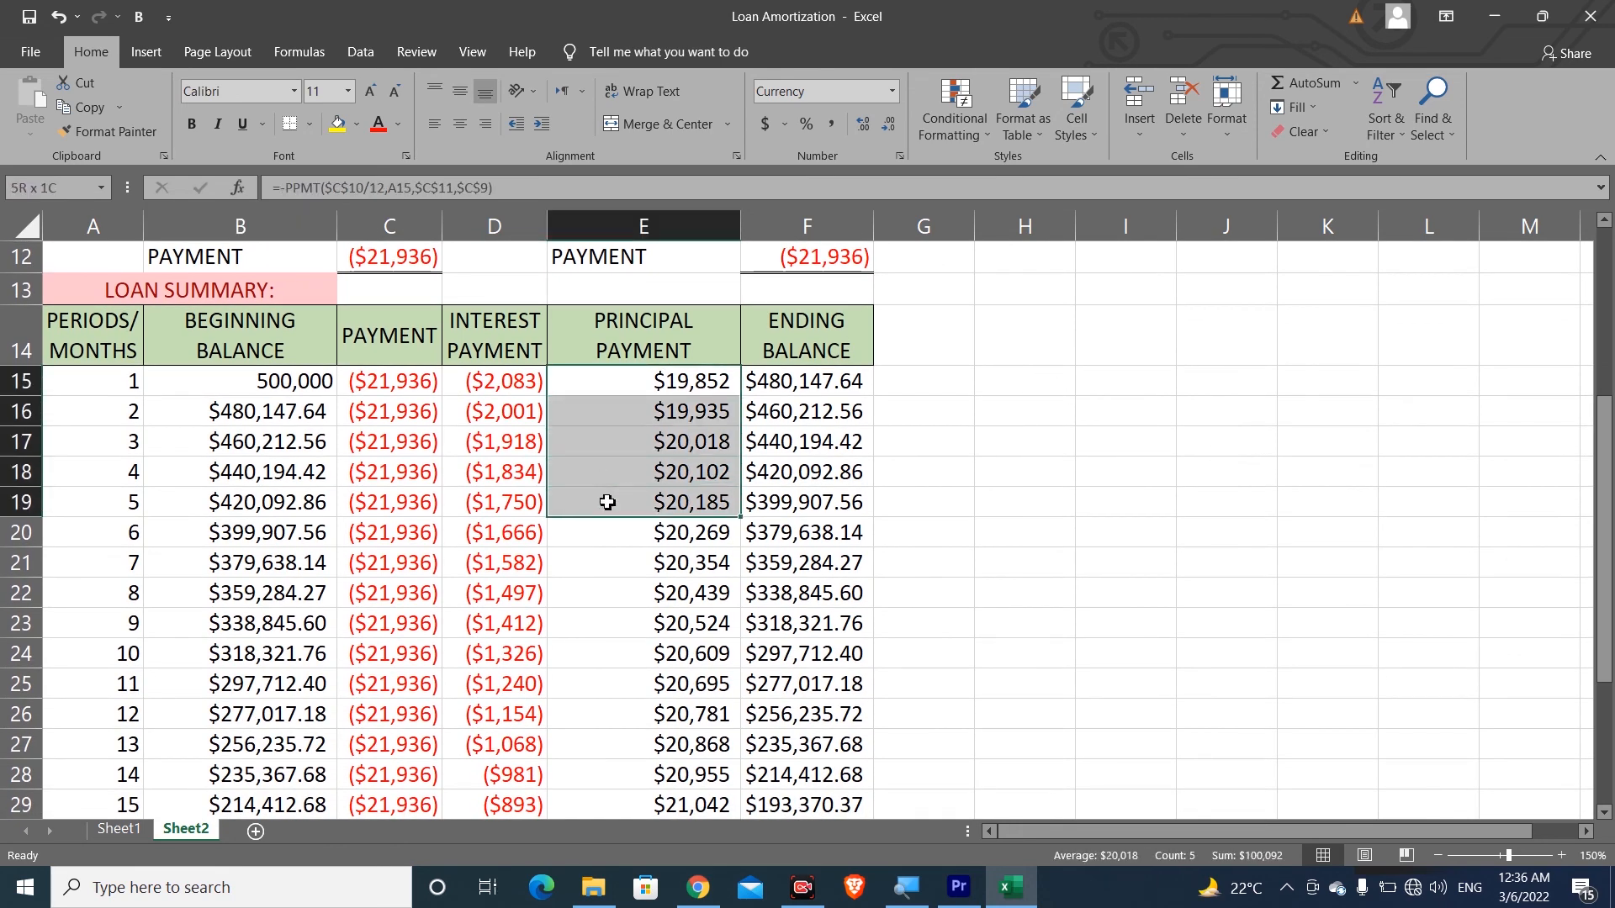
click(518, 406)
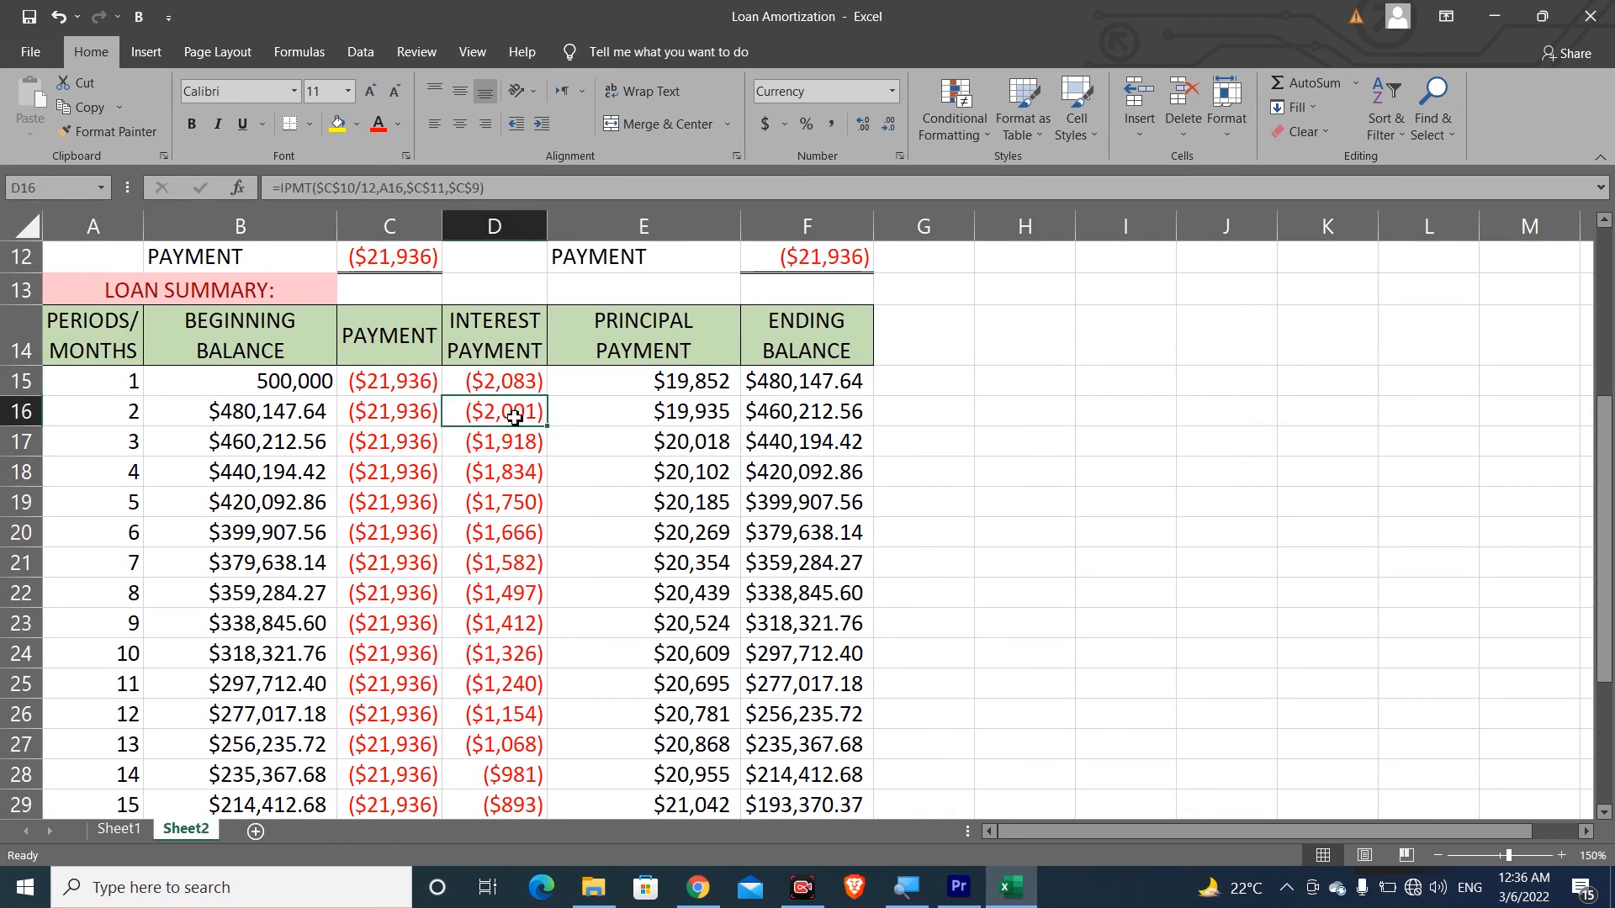
drag(515, 418, 497, 564)
drag(695, 421, 673, 539)
click(503, 450)
click(624, 450)
click(374, 439)
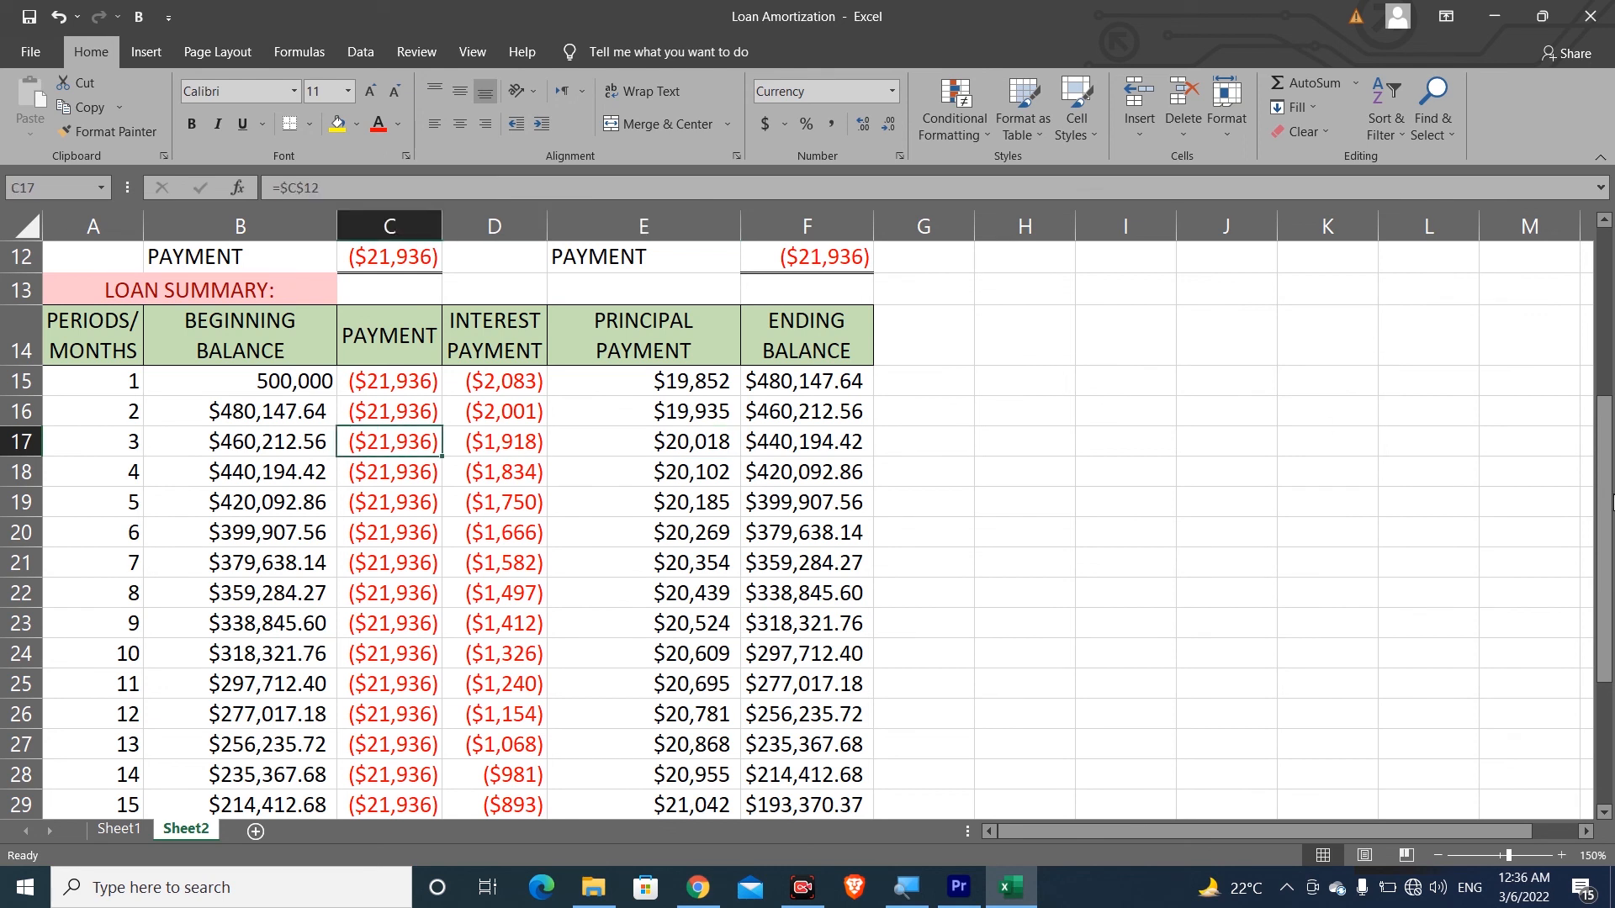
drag(1607, 567, 1602, 363)
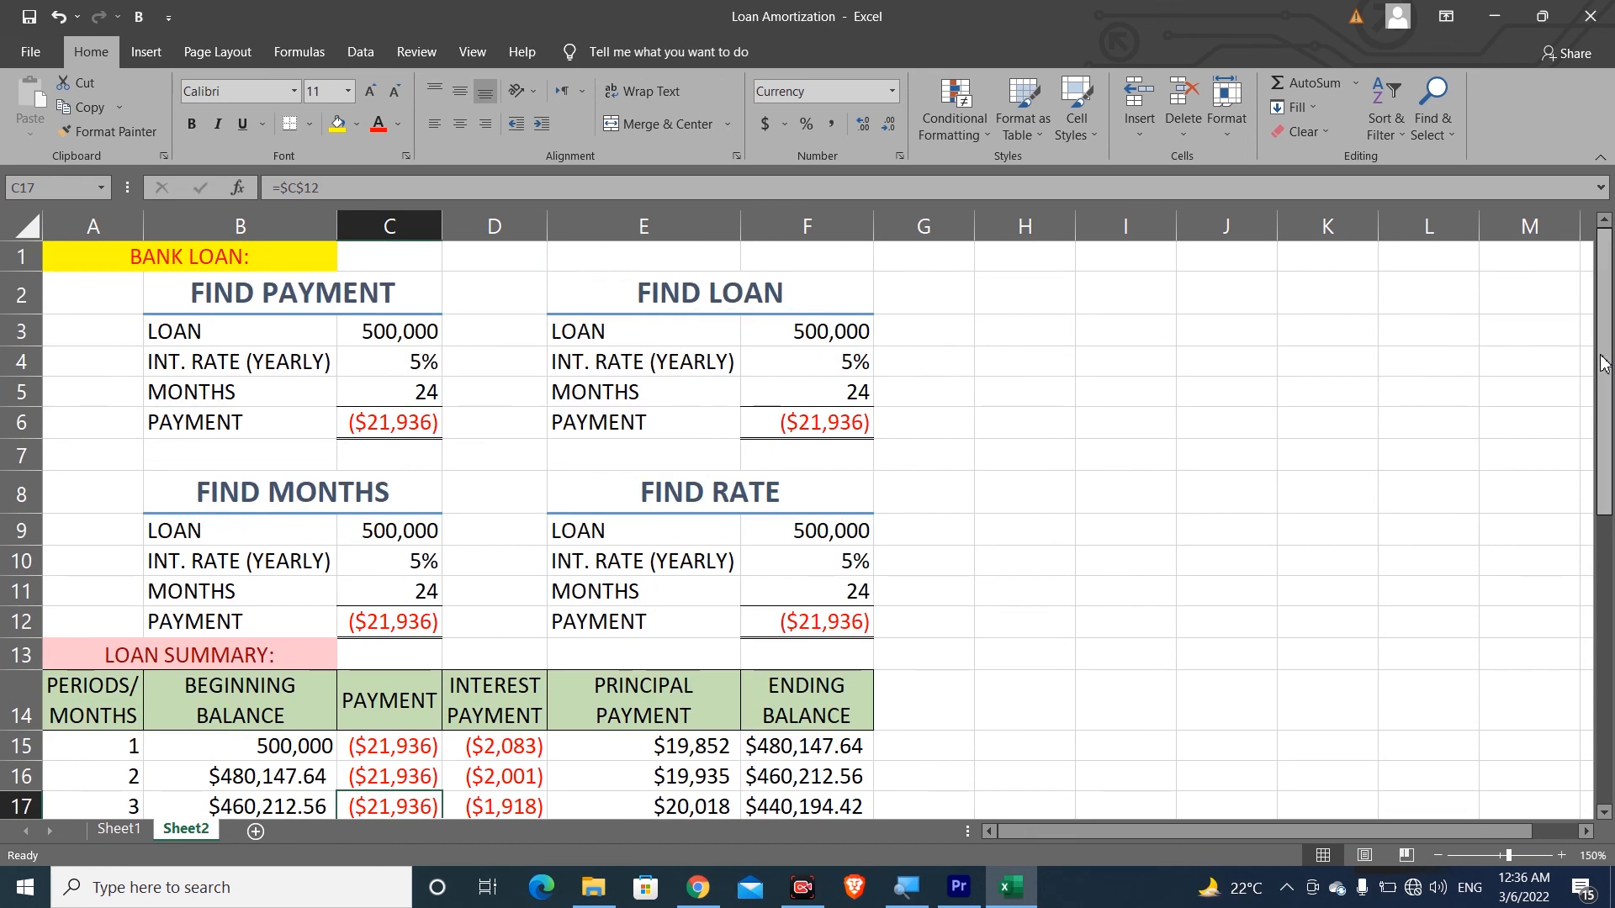